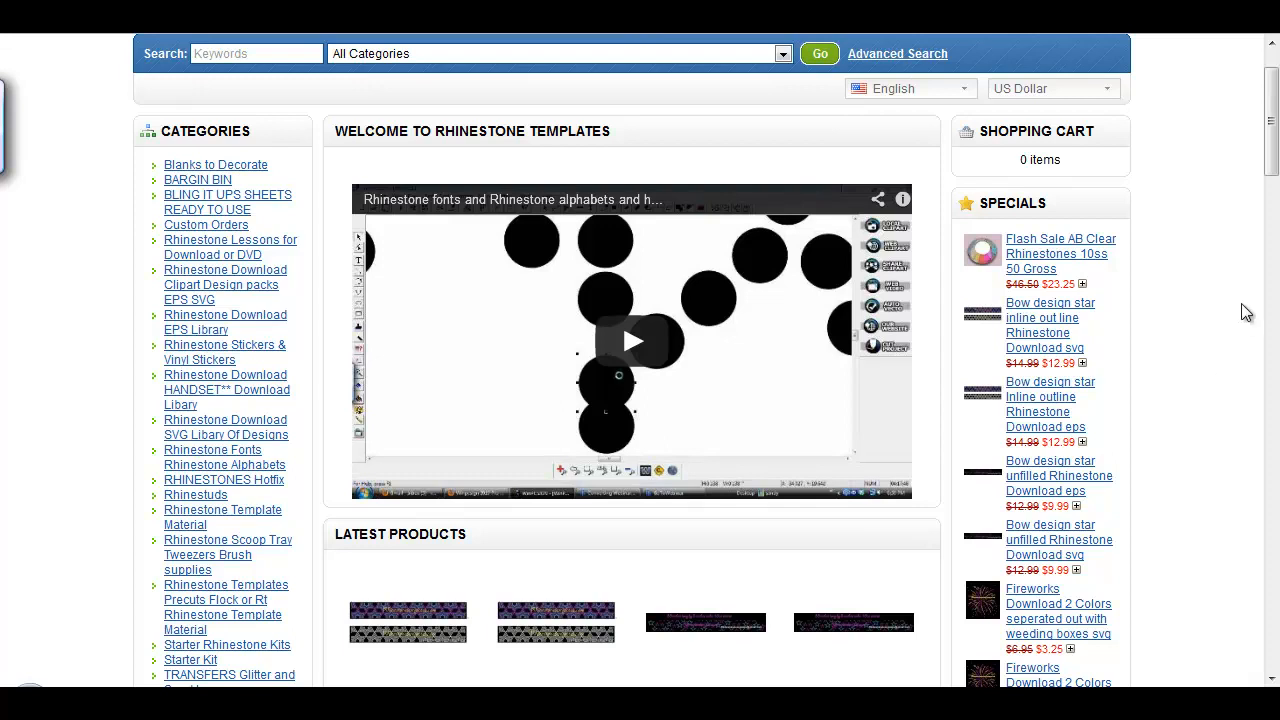
Step: Browse the rhinestone shop's home page, examining the latest products, specials and featured template materials
{"action": "left_click_drag", "start_coordinate": [1271, 130], "coordinate": [1273, 160]}
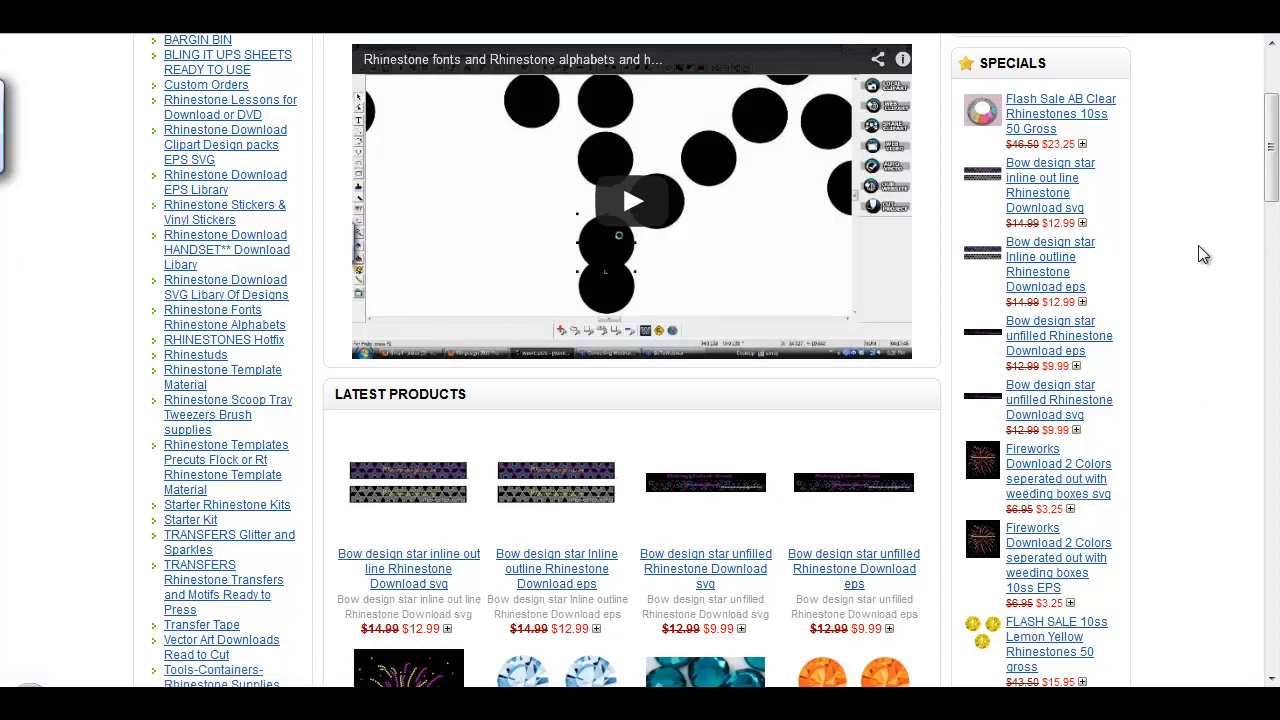
{"action": "left_click_drag", "start_coordinate": [1275, 185], "coordinate": [1264, 238]}
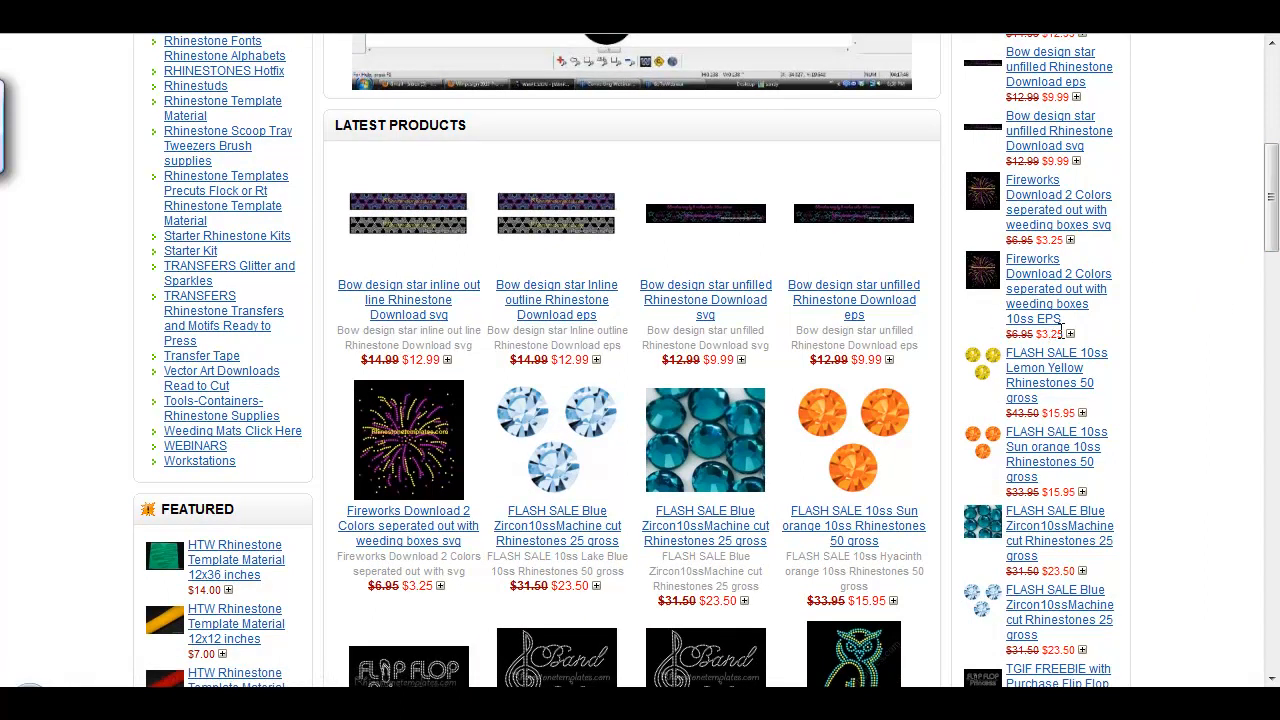
{"action": "left_click_drag", "start_coordinate": [1272, 198], "coordinate": [1272, 232]}
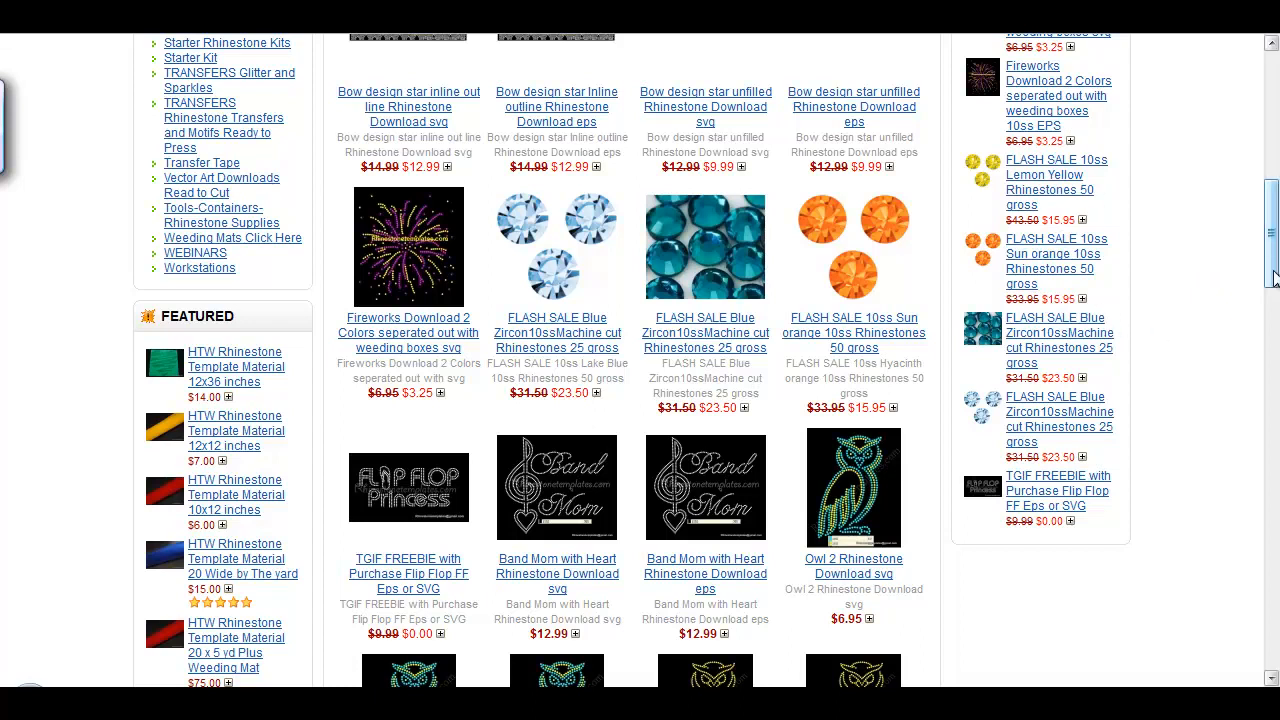
{"action": "mouse_move", "coordinate": [1273, 278]}
{"action": "left_mouse_down"}
{"action": "mouse_move", "coordinate": [1273, 343]}
{"action": "mouse_move", "coordinate": [1273, 287]}
{"action": "left_mouse_up"}
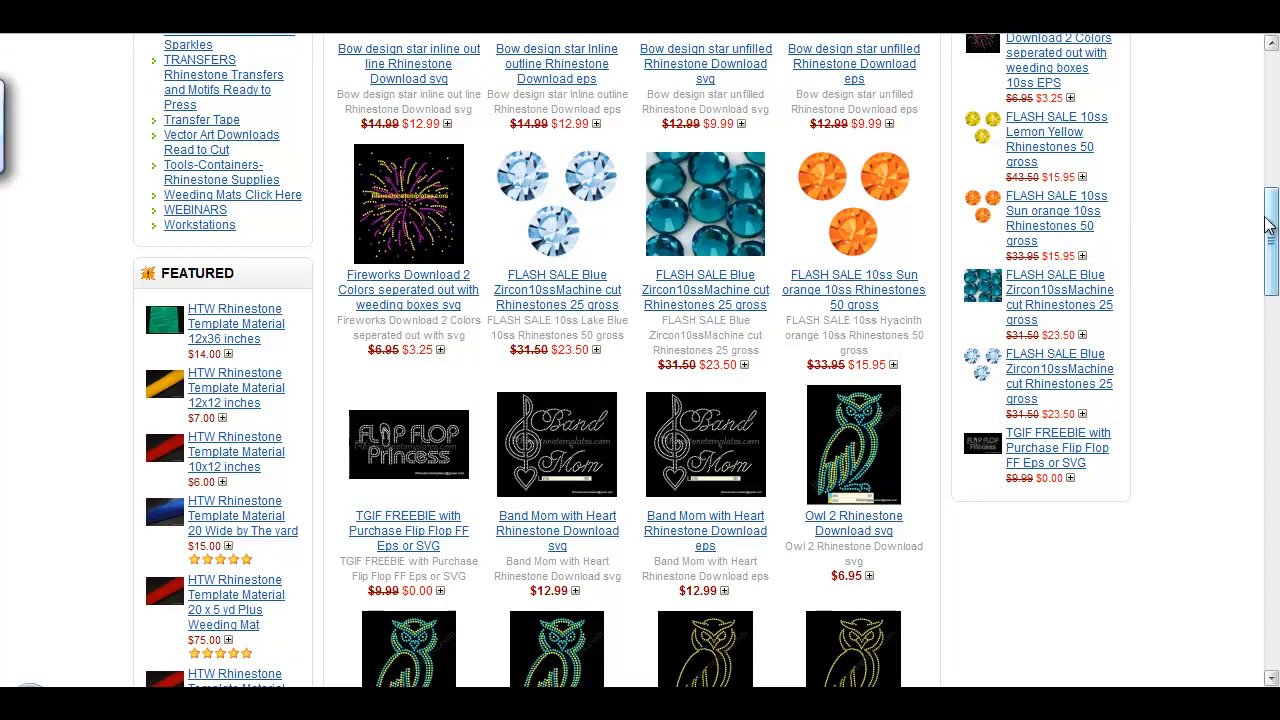
{"action": "left_click_drag", "start_coordinate": [1272, 218], "coordinate": [1264, 267]}
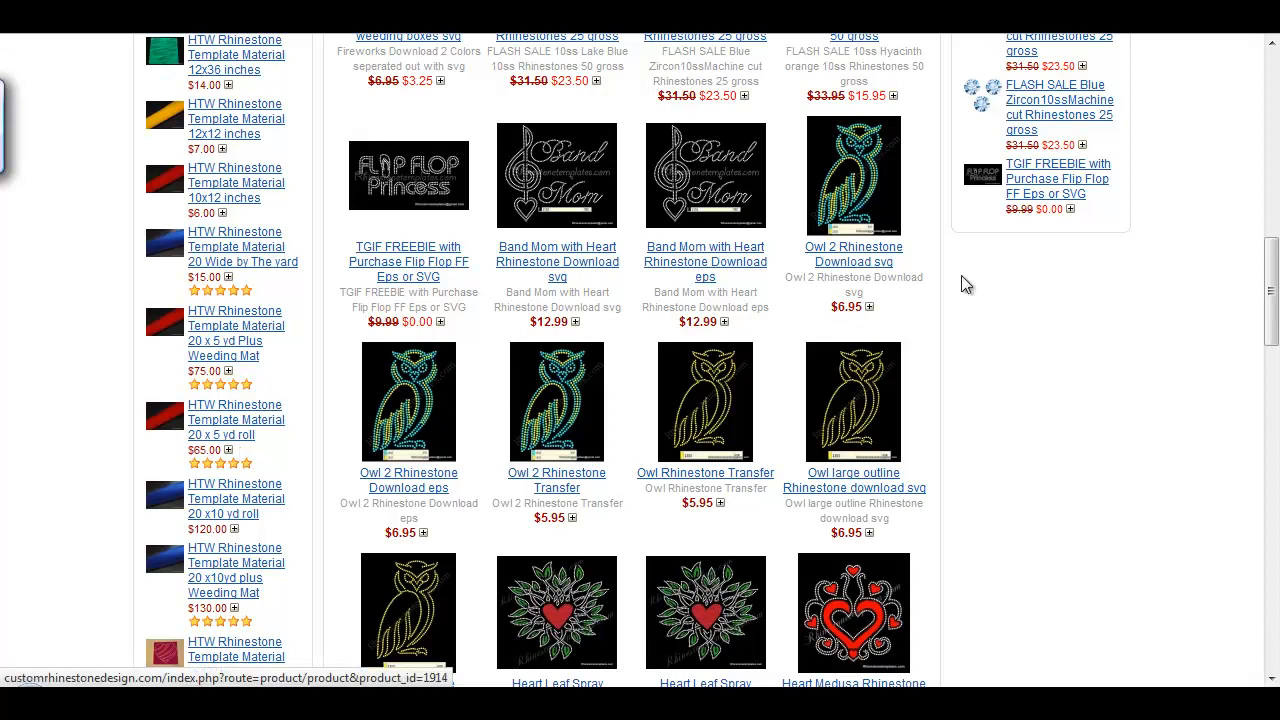
{"action": "left_click_drag", "start_coordinate": [1273, 290], "coordinate": [1273, 208]}
{"action": "scroll", "coordinate": [360, 410], "scroll_direction": "down", "scroll_amount": 3}
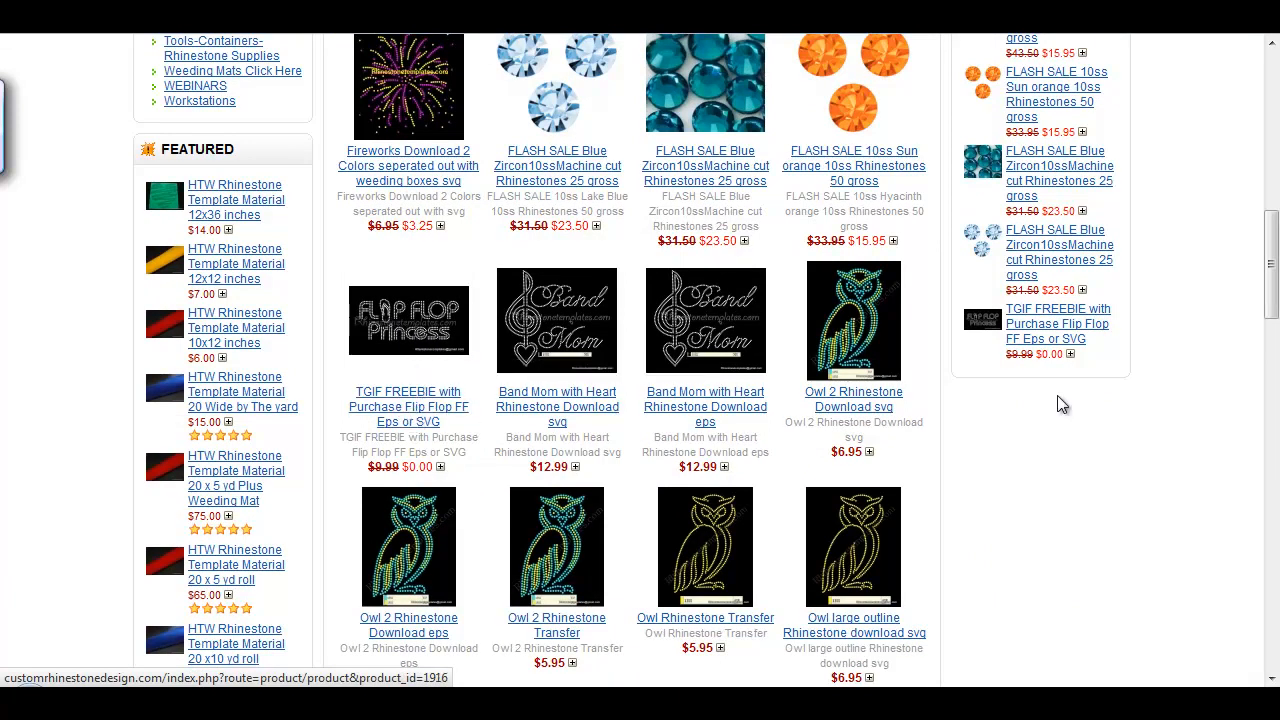
{"action": "mouse_move", "coordinate": [1268, 313]}
{"action": "left_mouse_down"}
{"action": "mouse_move", "coordinate": [1273, 283]}
{"action": "mouse_move", "coordinate": [1271, 313]}
{"action": "left_mouse_up"}
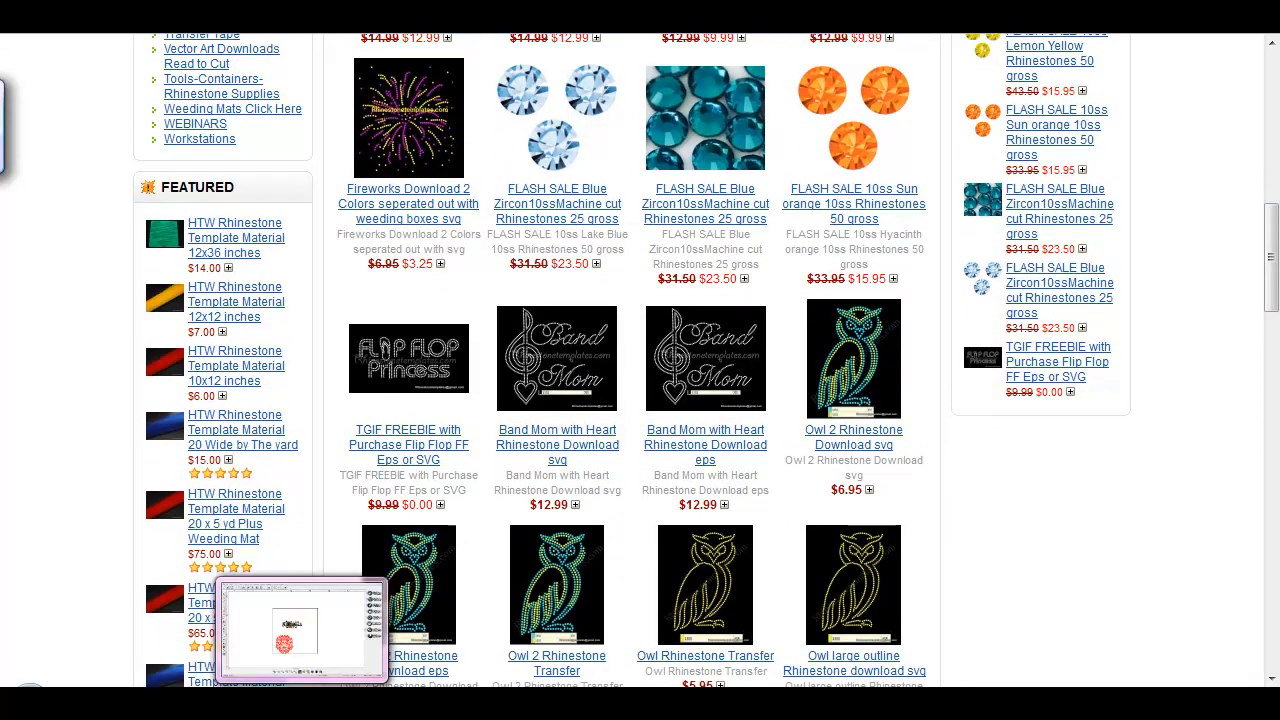
Step: Switch to the WinPCSIGN drawing, zoom in on the Minnesota and red face artwork, and open the rhinestone tools
{"action": "left_click", "coordinate": [303, 702]}
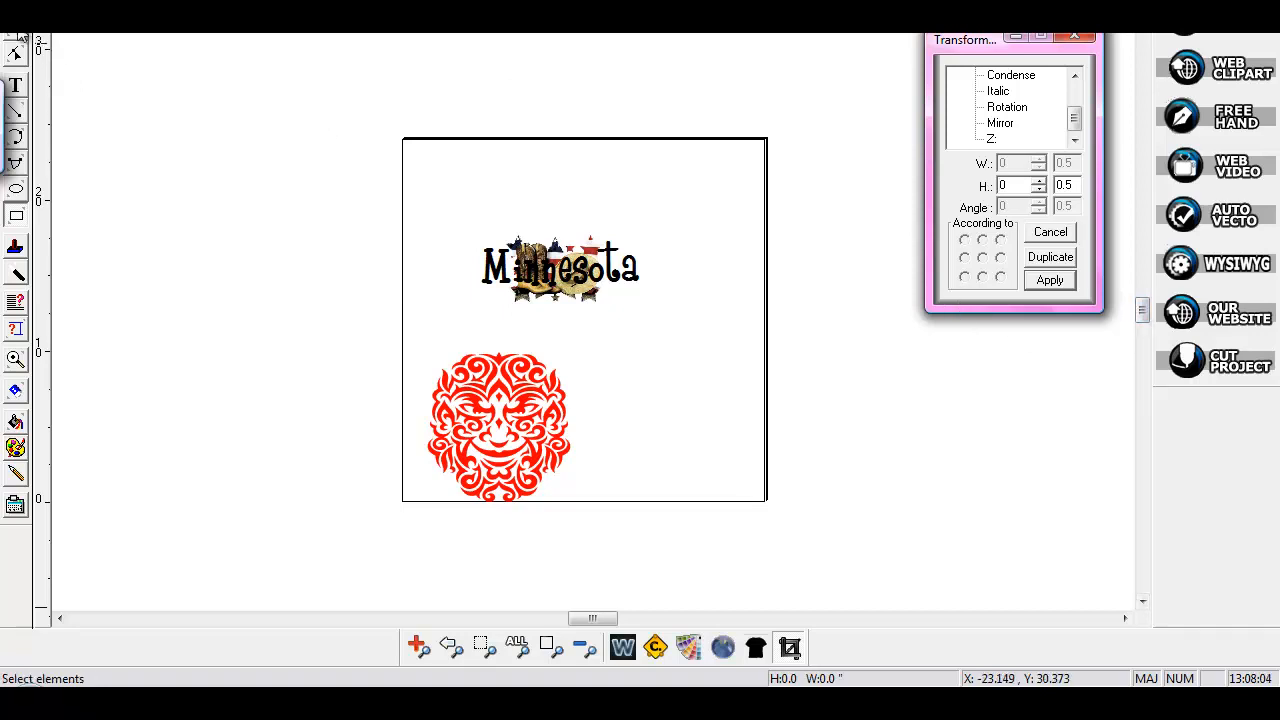
{"action": "left_click", "coordinate": [62, 58]}
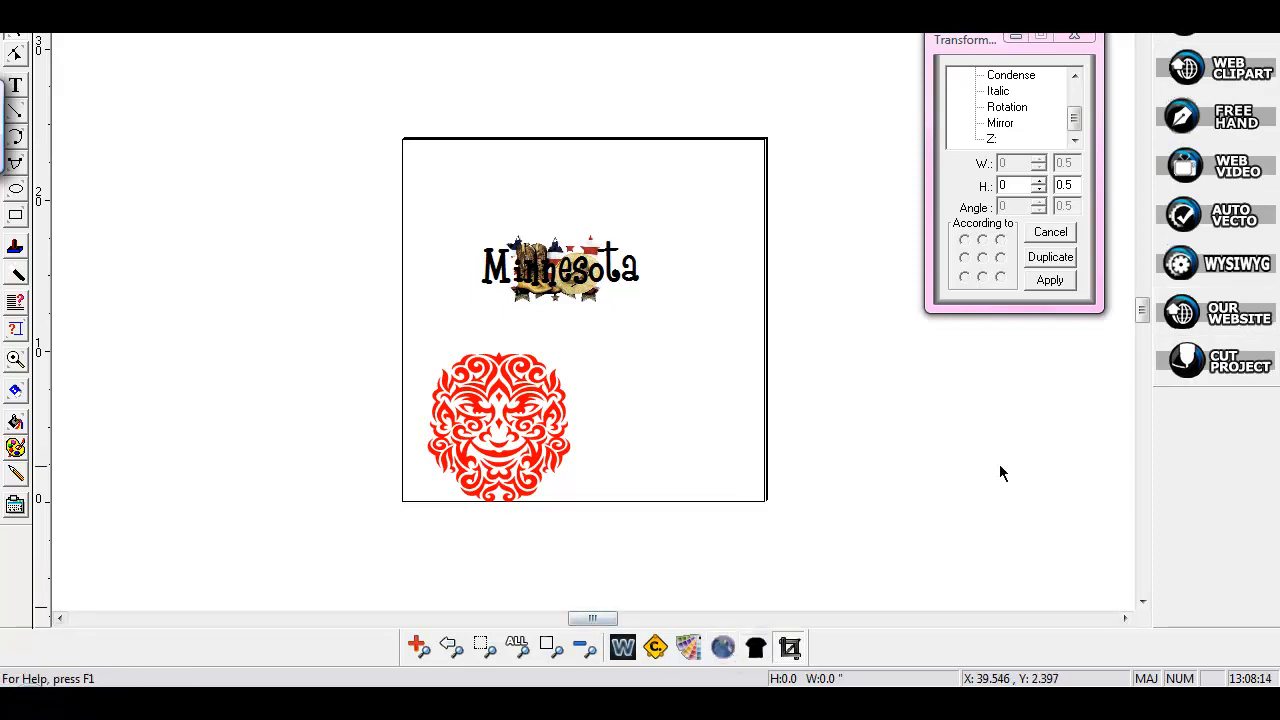
{"action": "left_click_drag", "start_coordinate": [1143, 310], "coordinate": [1143, 316]}
{"action": "left_click", "coordinate": [15, 358]}
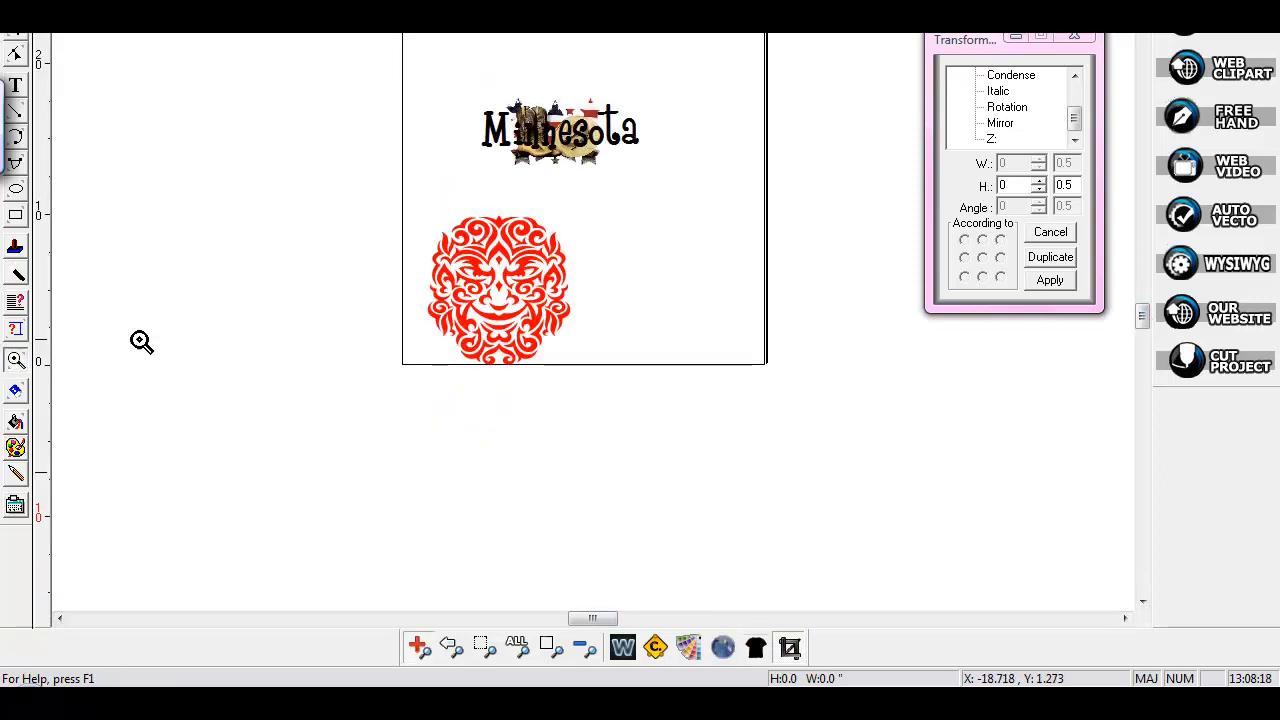
{"action": "left_click", "coordinate": [624, 312]}
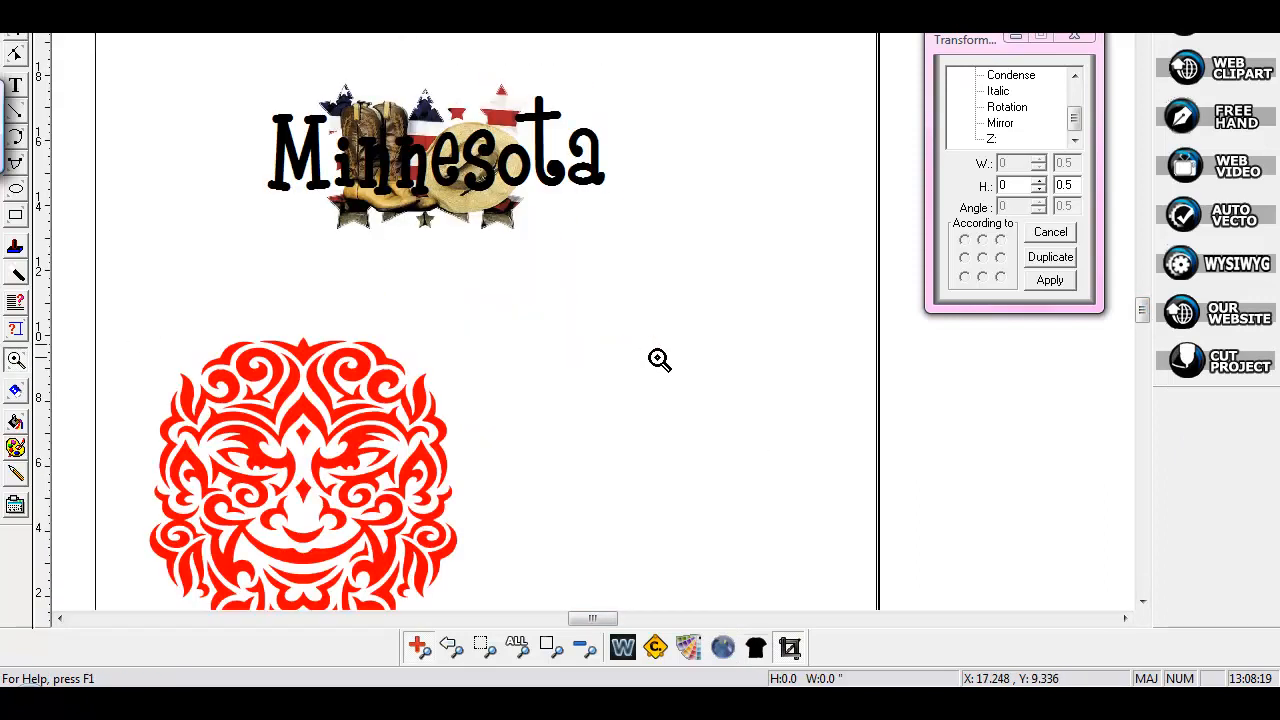
{"action": "left_click", "coordinate": [1143, 601]}
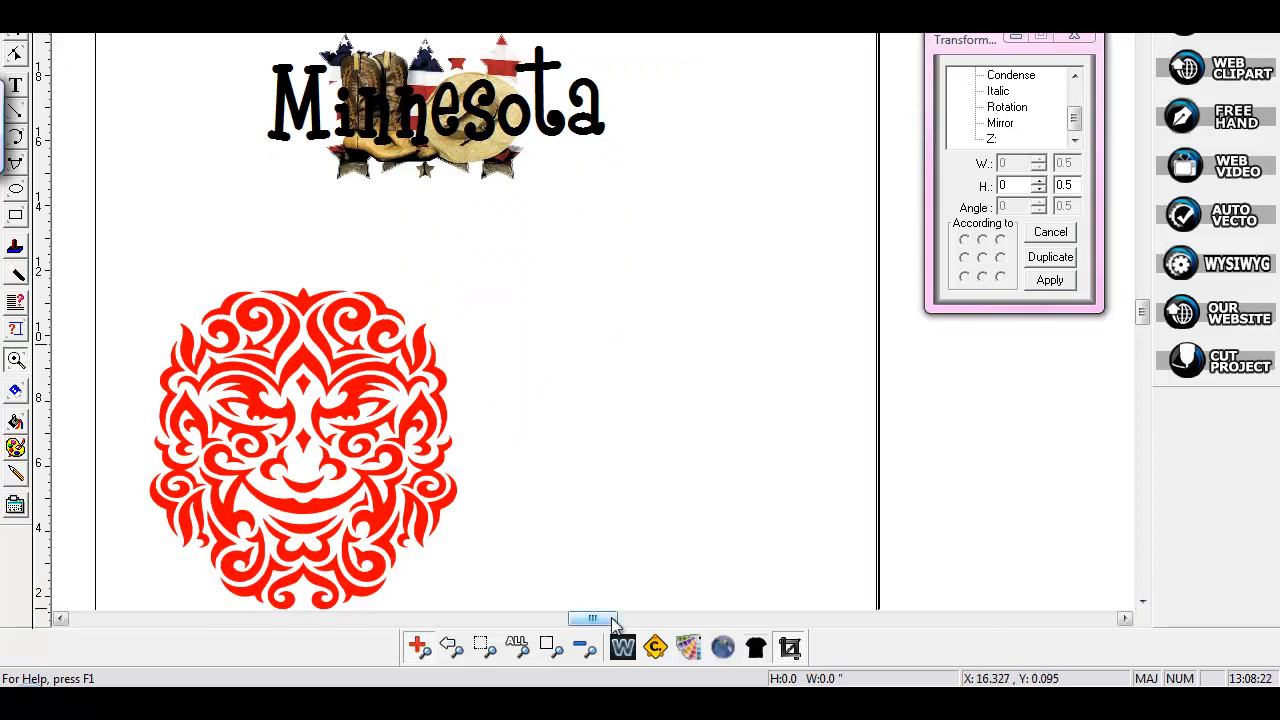
{"action": "left_click", "coordinate": [723, 648]}
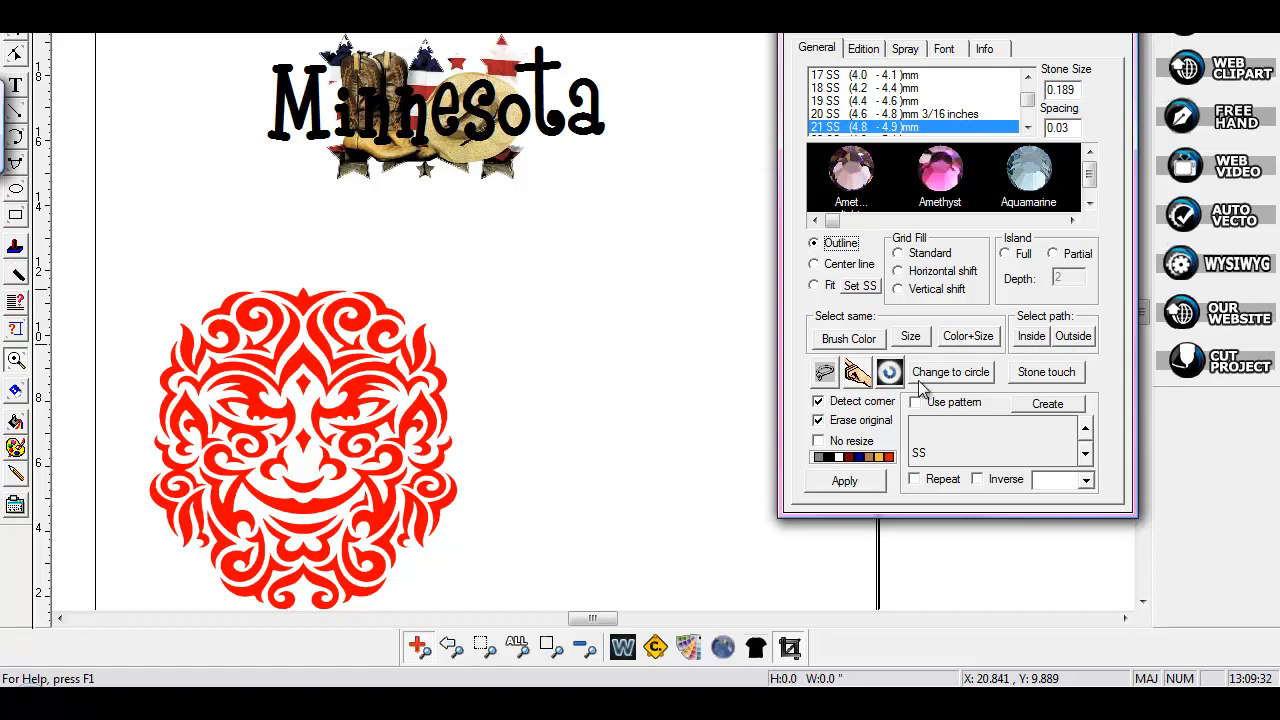
Step: Place individual 21 SS stones by hand in a dotted trail along the lower edge of the Minnesota artwork
{"action": "left_click", "coordinate": [857, 372]}
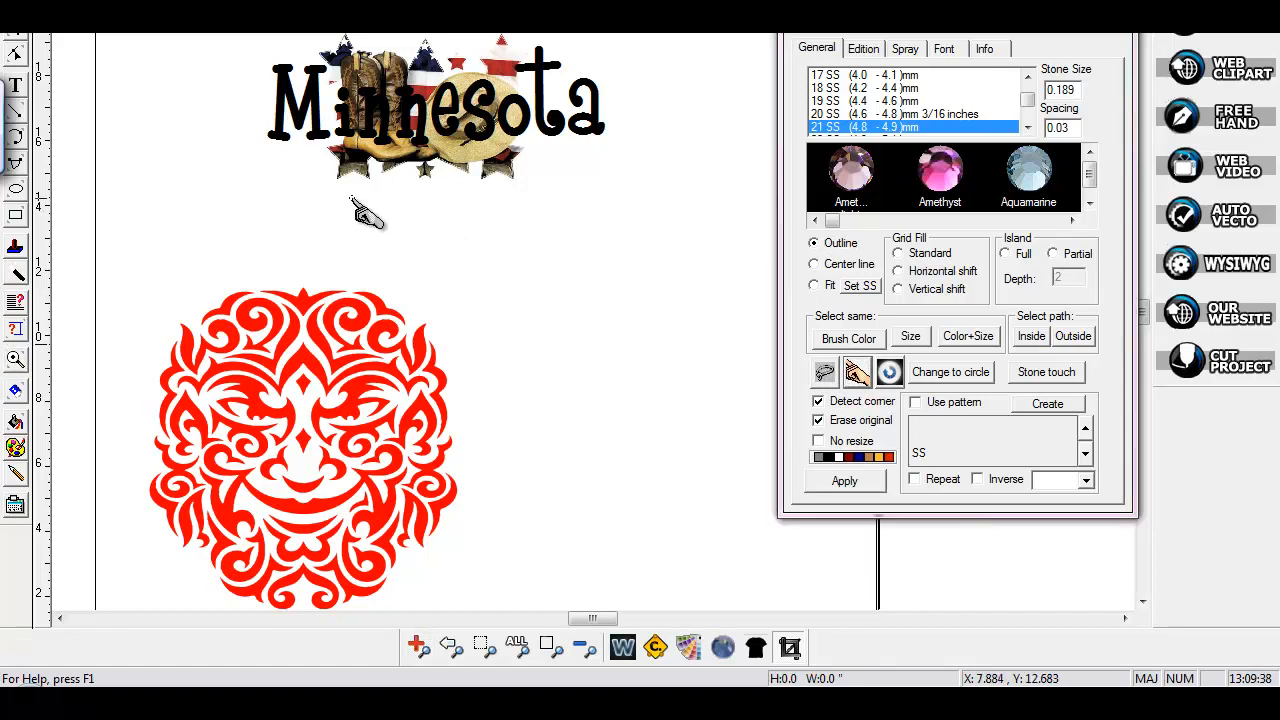
{"action": "left_click", "coordinate": [270, 149]}
{"action": "left_click", "coordinate": [283, 153]}
{"action": "left_click", "coordinate": [293, 151]}
{"action": "left_click", "coordinate": [304, 149]}
{"action": "left_click", "coordinate": [317, 149]}
{"action": "left_click", "coordinate": [323, 157]}
{"action": "left_click", "coordinate": [328, 168]}
{"action": "left_click", "coordinate": [333, 181]}
{"action": "left_click", "coordinate": [345, 186]}
{"action": "left_click", "coordinate": [357, 184]}
{"action": "left_click", "coordinate": [357, 181]}
{"action": "left_click", "coordinate": [366, 187]}
{"action": "left_click", "coordinate": [379, 190]}
{"action": "left_click", "coordinate": [386, 181]}
{"action": "left_click", "coordinate": [394, 177]}
{"action": "left_click", "coordinate": [403, 172]}
{"action": "left_click", "coordinate": [411, 181]}
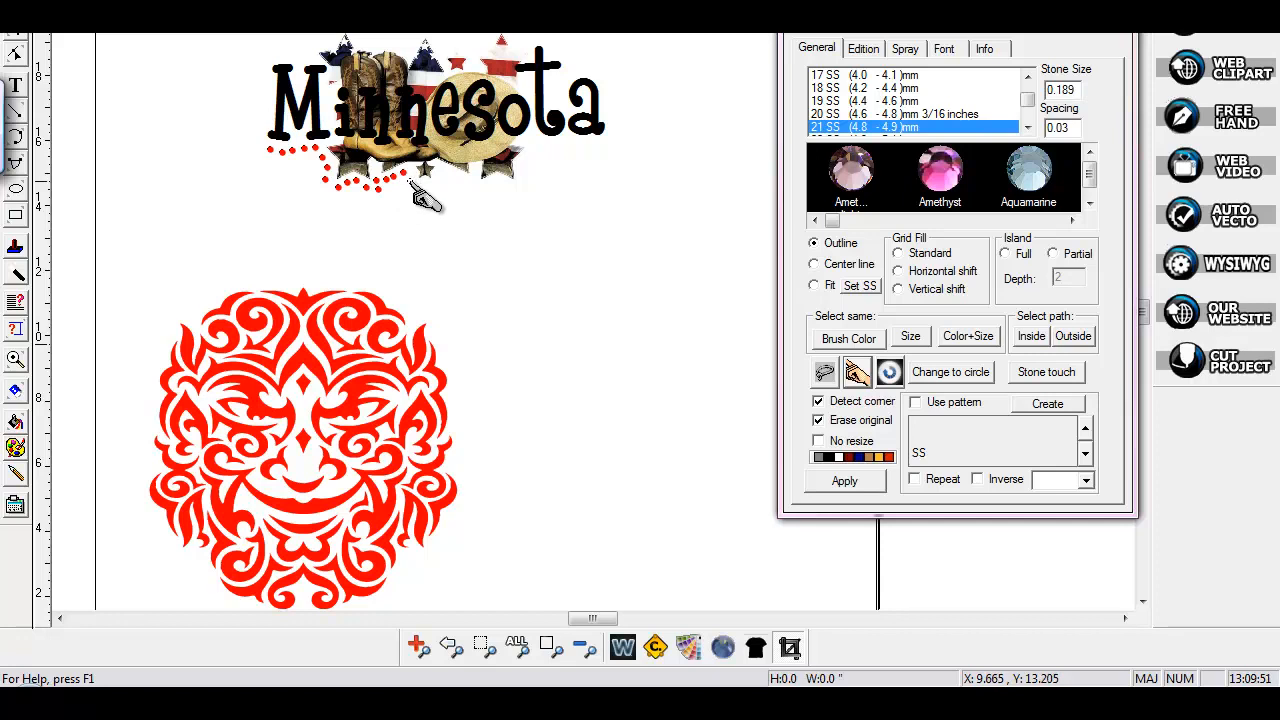
{"action": "left_click", "coordinate": [426, 174]}
{"action": "left_click", "coordinate": [440, 182]}
{"action": "left_click", "coordinate": [454, 177]}
{"action": "left_click", "coordinate": [465, 186]}
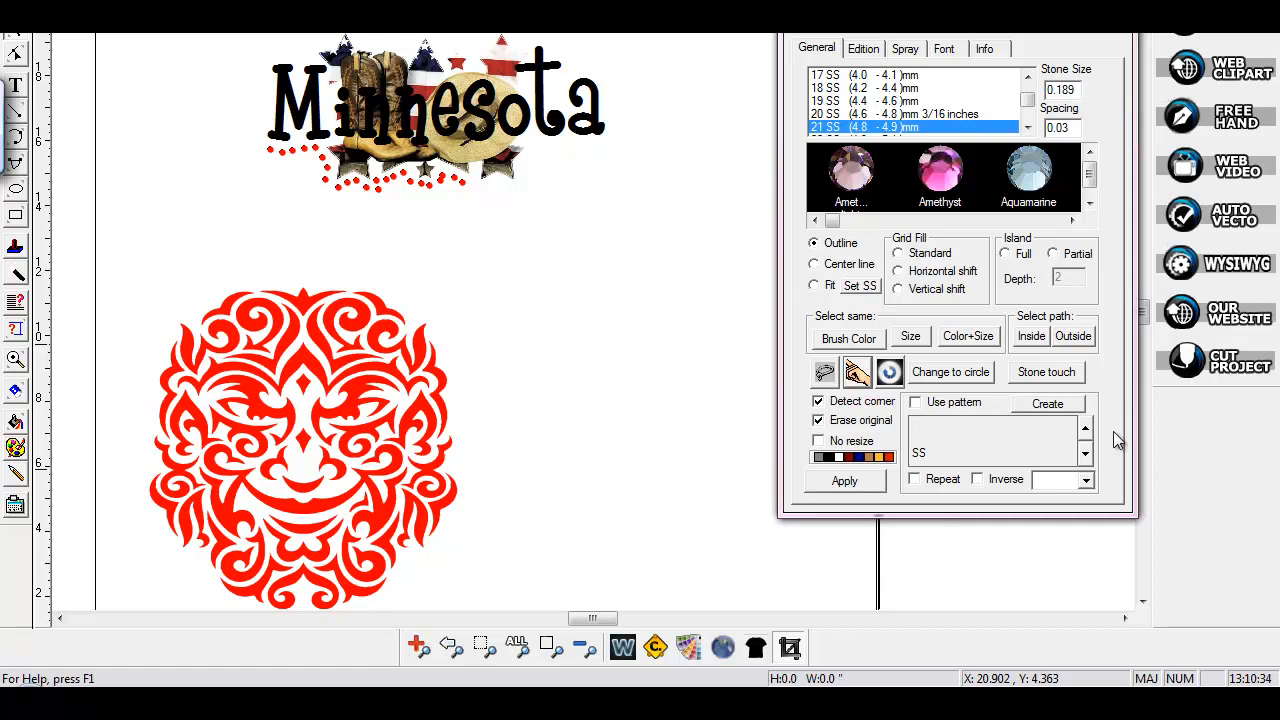
Step: Show the stone editing options, start a text object beside the red face, and choose the TrueType font Rt Chunky Monkey
{"action": "left_click", "coordinate": [866, 52]}
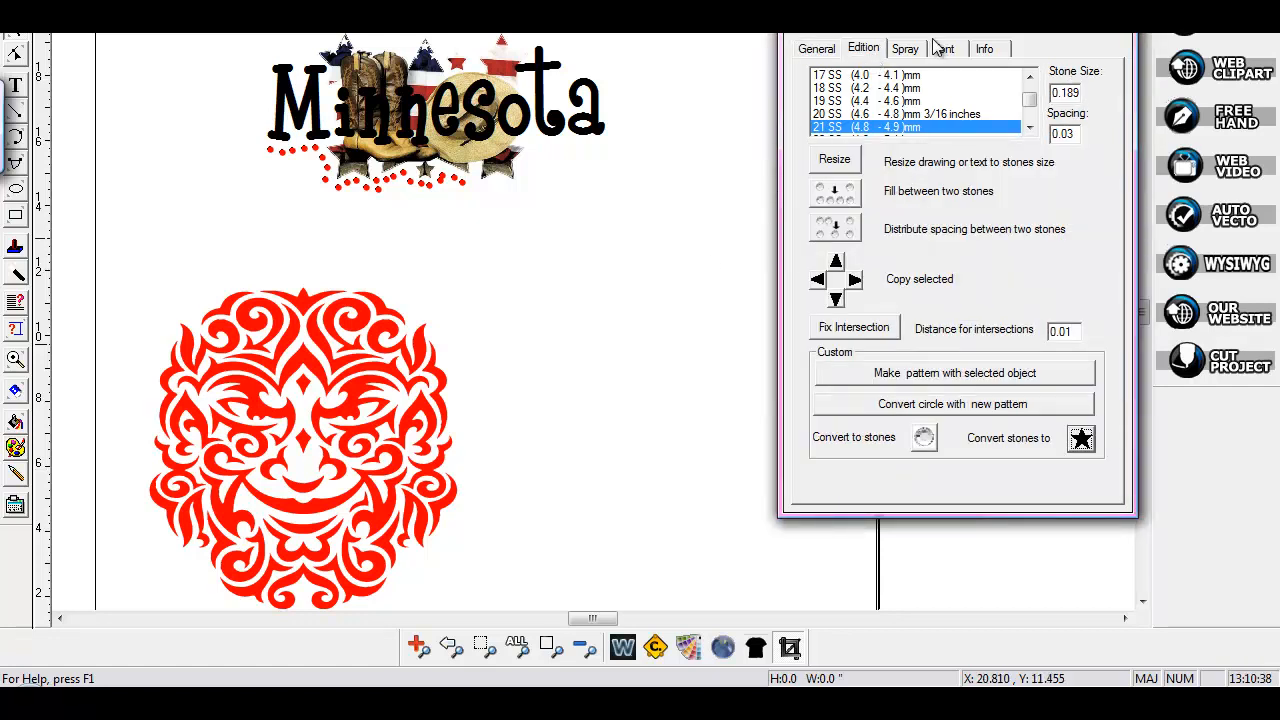
{"action": "left_click_drag", "start_coordinate": [942, 28], "coordinate": [998, 34]}
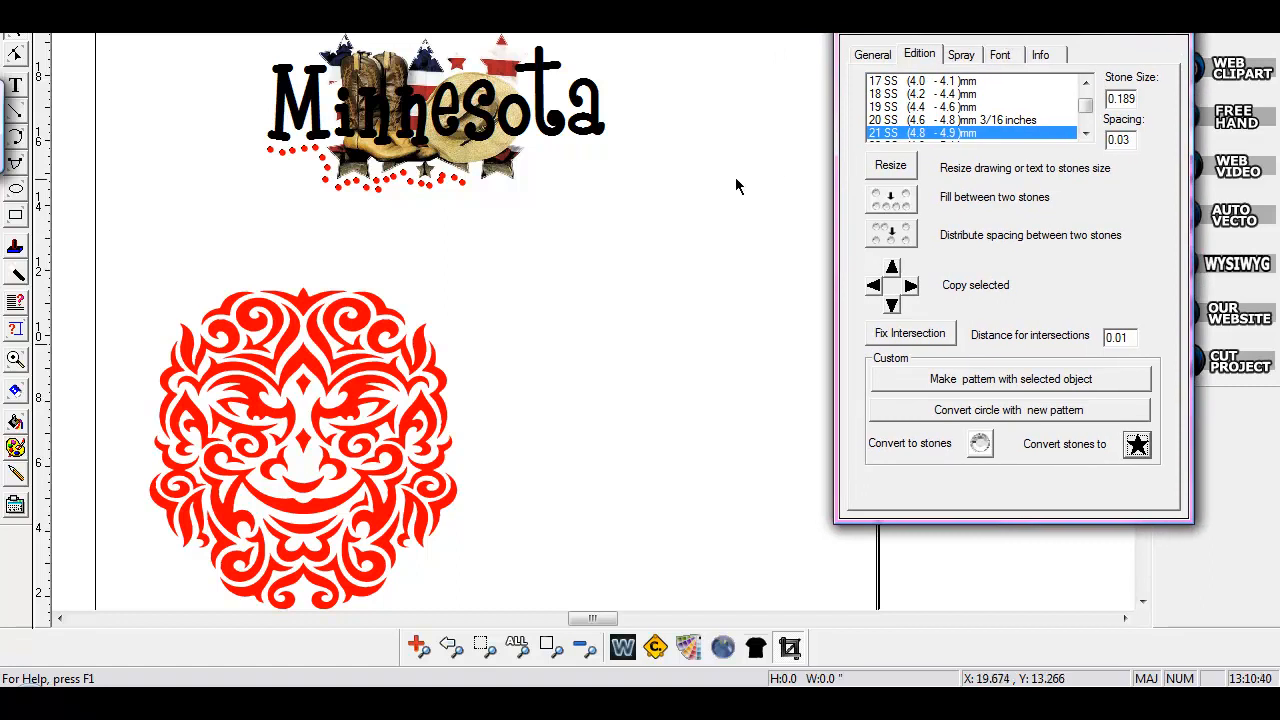
{"action": "left_click", "coordinate": [18, 86]}
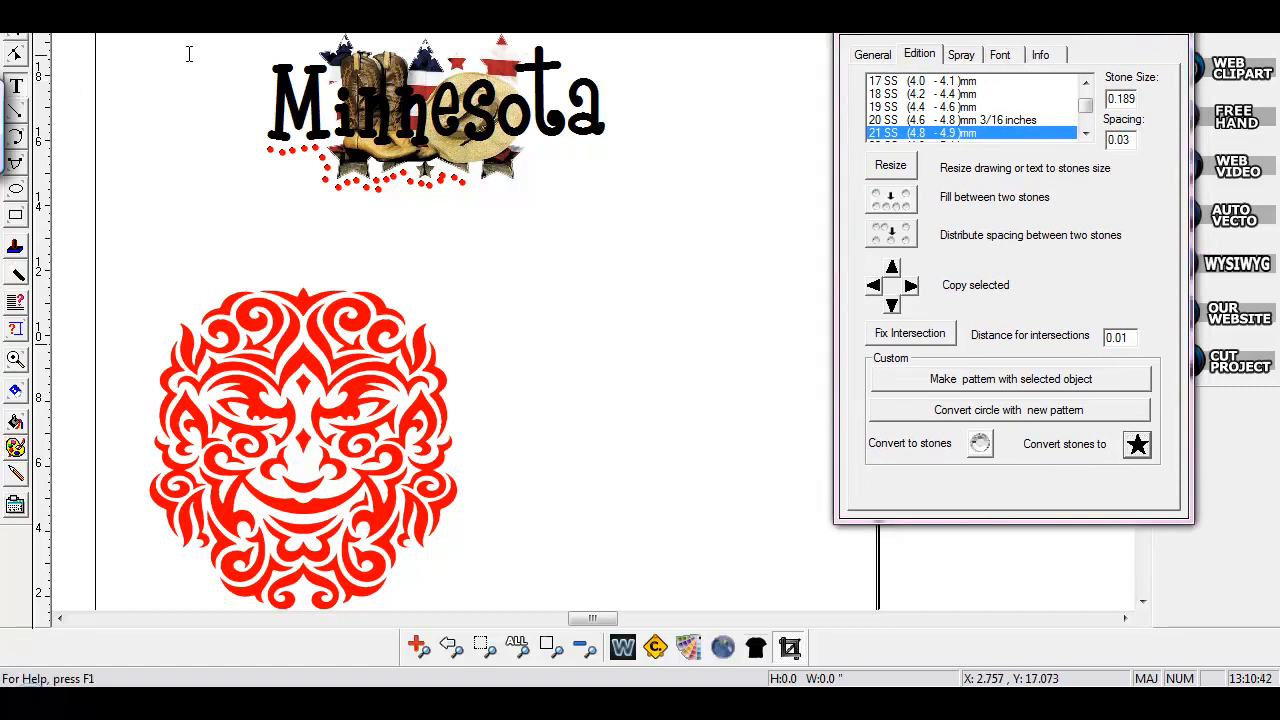
{"action": "left_click", "coordinate": [621, 314]}
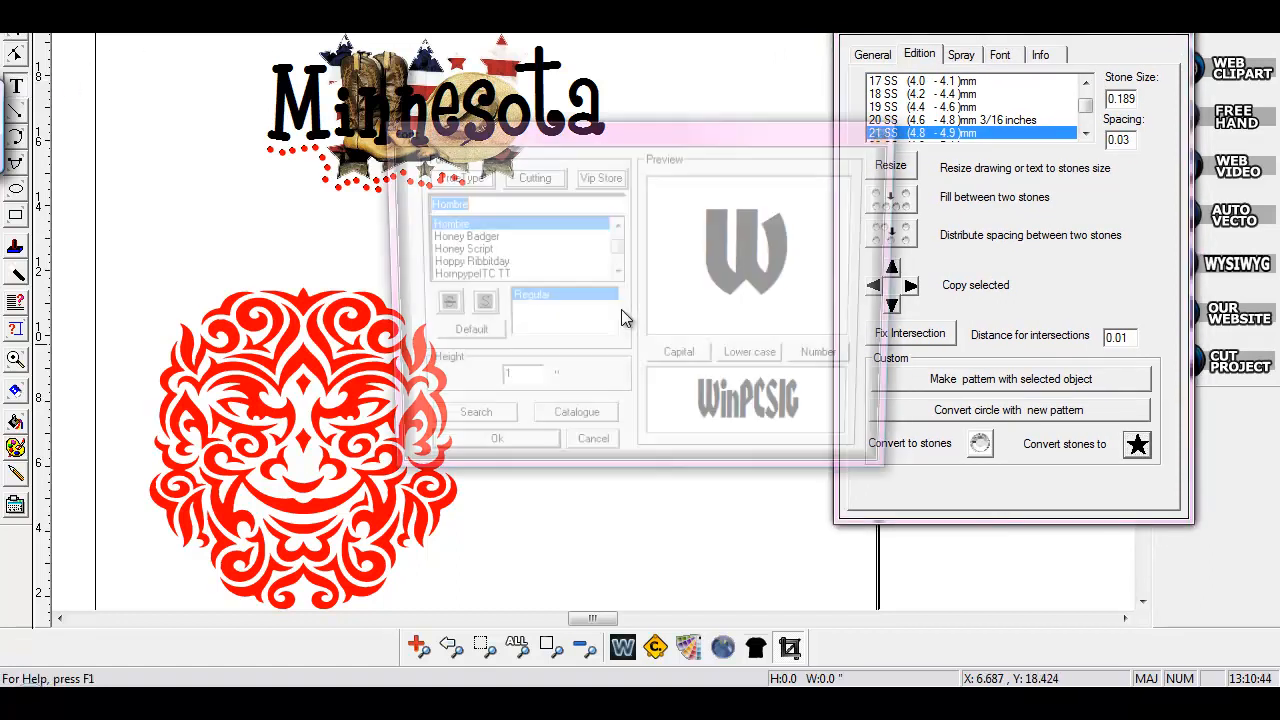
{"action": "left_click", "coordinate": [527, 182]}
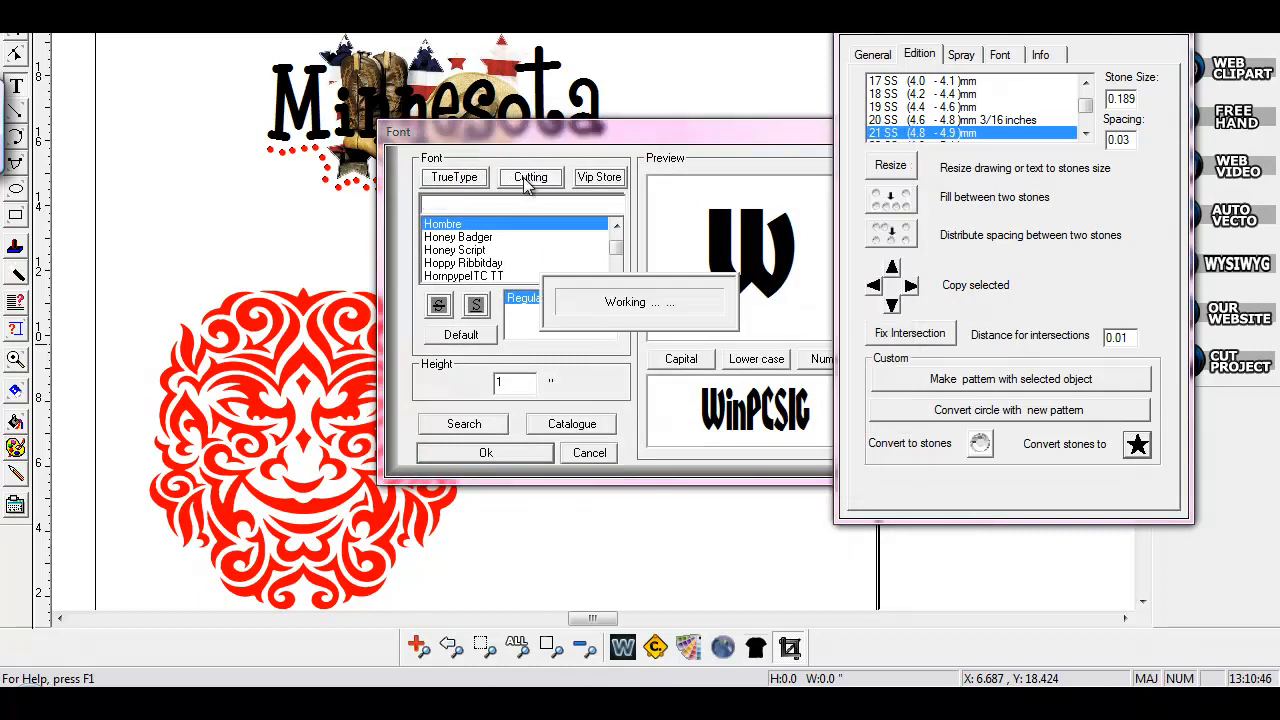
{"action": "left_click", "coordinate": [471, 184]}
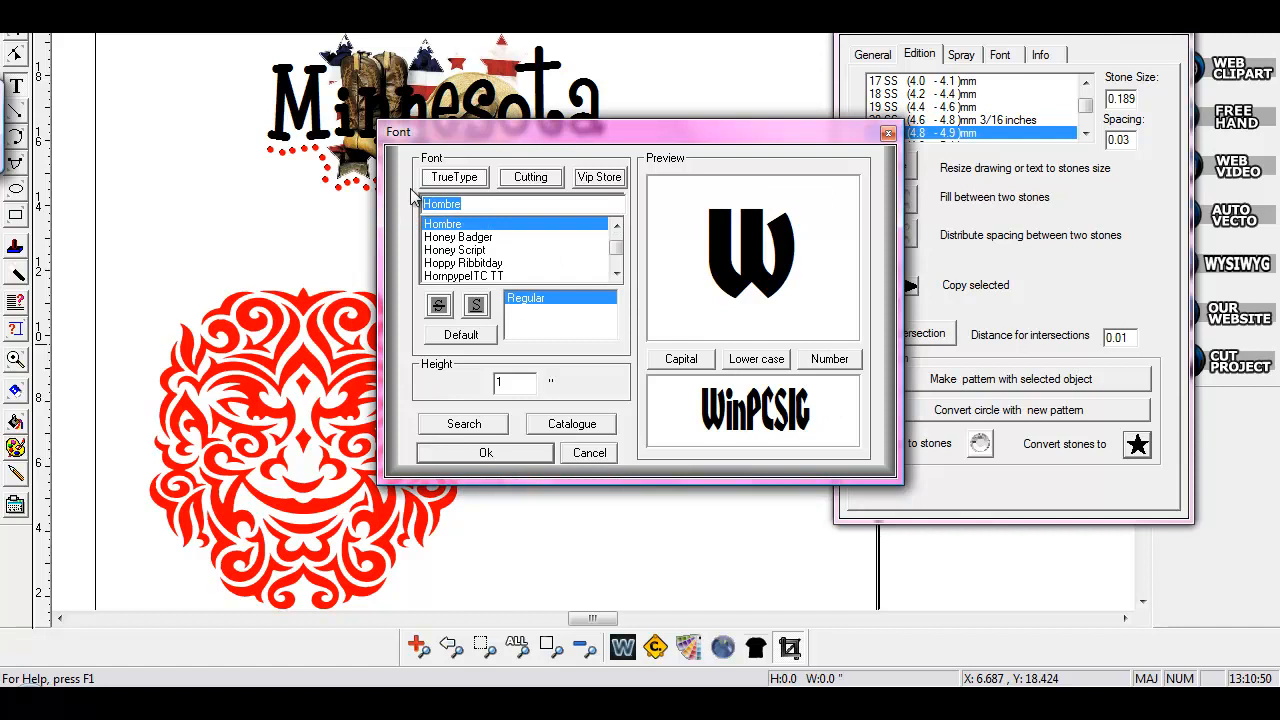
{"action": "type", "text": "rT"}
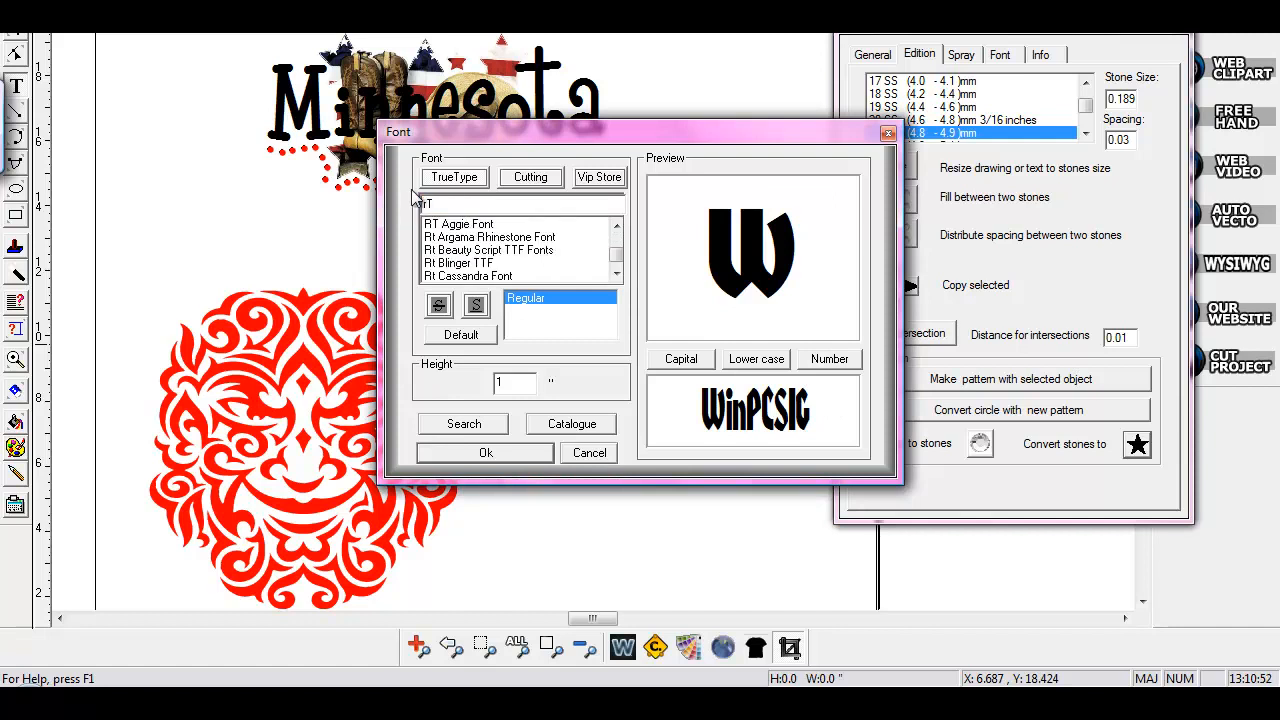
{"action": "left_click", "coordinate": [616, 273]}
{"action": "left_click", "coordinate": [616, 273]}
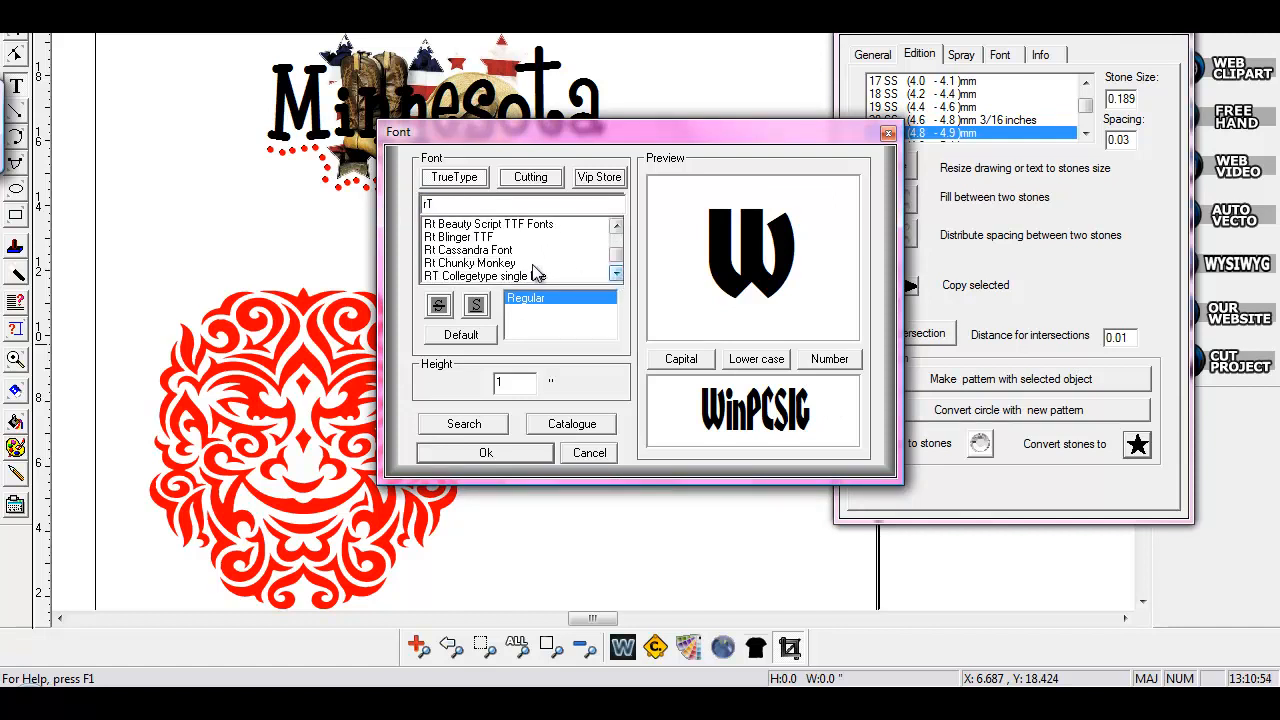
{"action": "left_click", "coordinate": [505, 263]}
{"action": "left_click", "coordinate": [505, 453]}
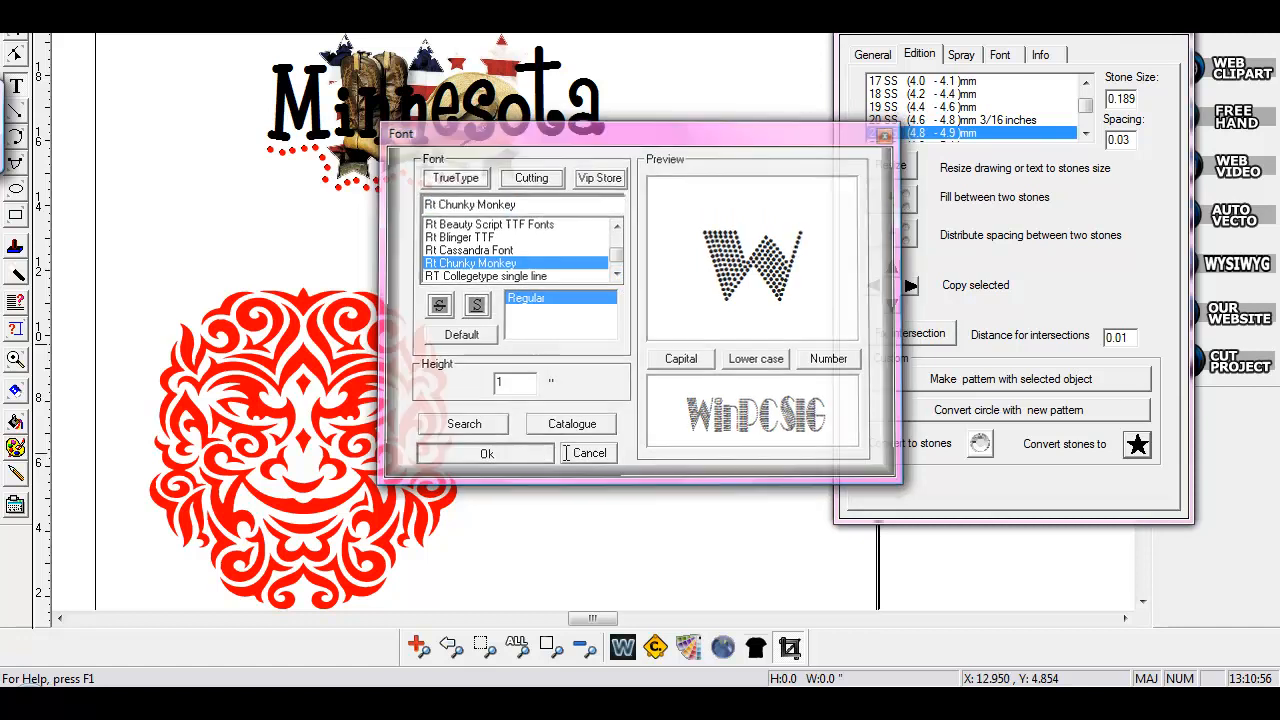
Step: Write the word LOVE as rhinestone text beside the red face
{"action": "type", "text": "Jo"}
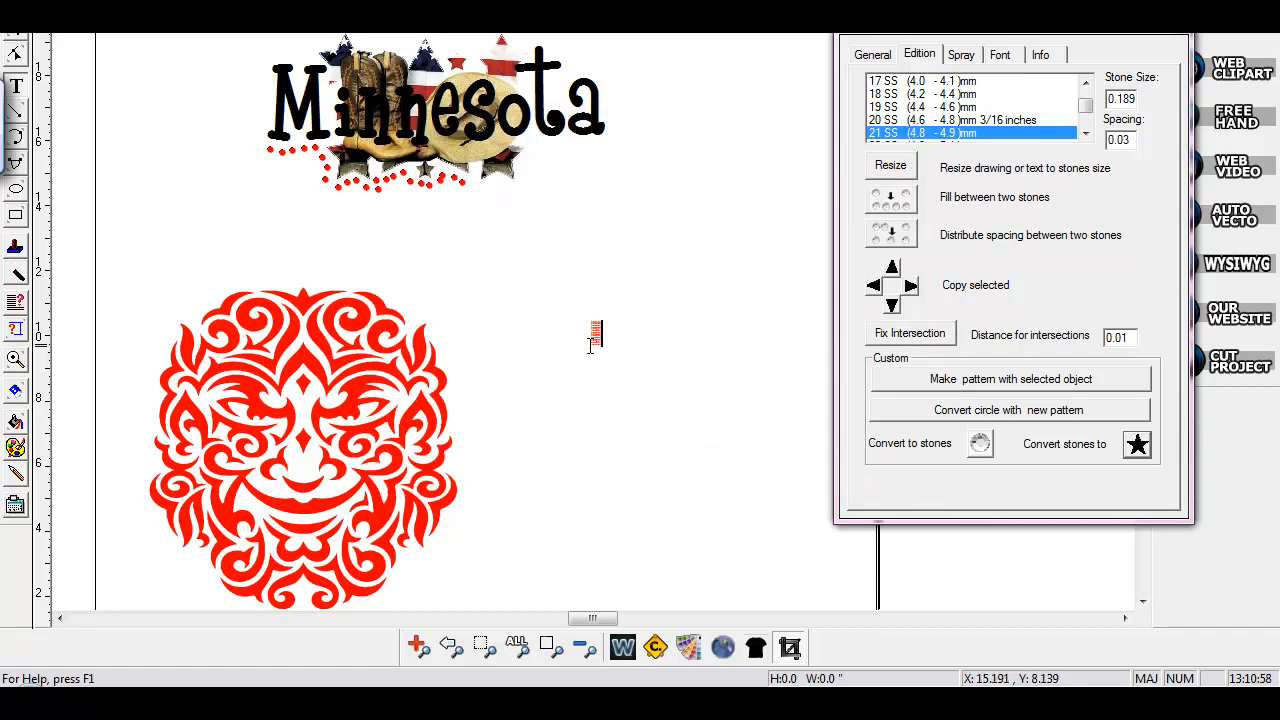
{"action": "key", "text": "BackSpace"}
{"action": "key", "text": "BackSpace"}
{"action": "type", "text": "LOVE"}
Step: Resize the LOVE text to fit the 21 SS stone size, and check the whole word
{"action": "left_click", "coordinate": [15, 52]}
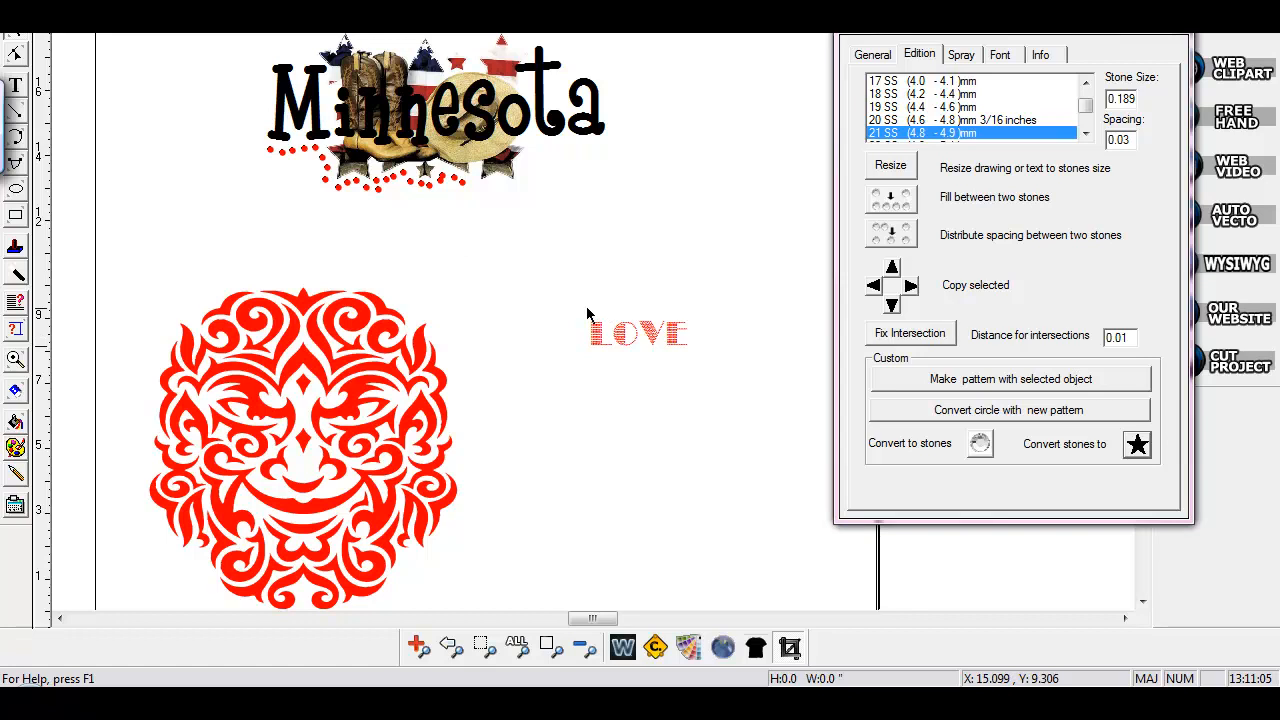
{"action": "left_click_drag", "start_coordinate": [578, 305], "coordinate": [733, 378]}
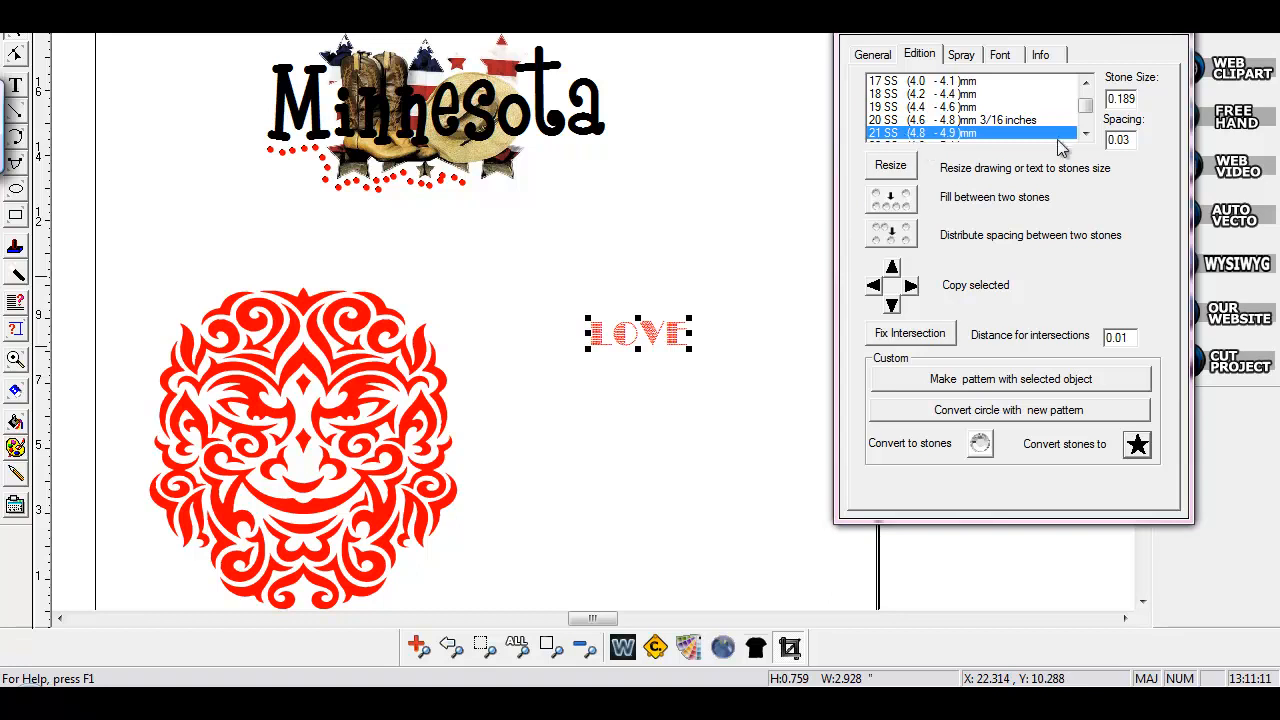
{"action": "left_click", "coordinate": [904, 170]}
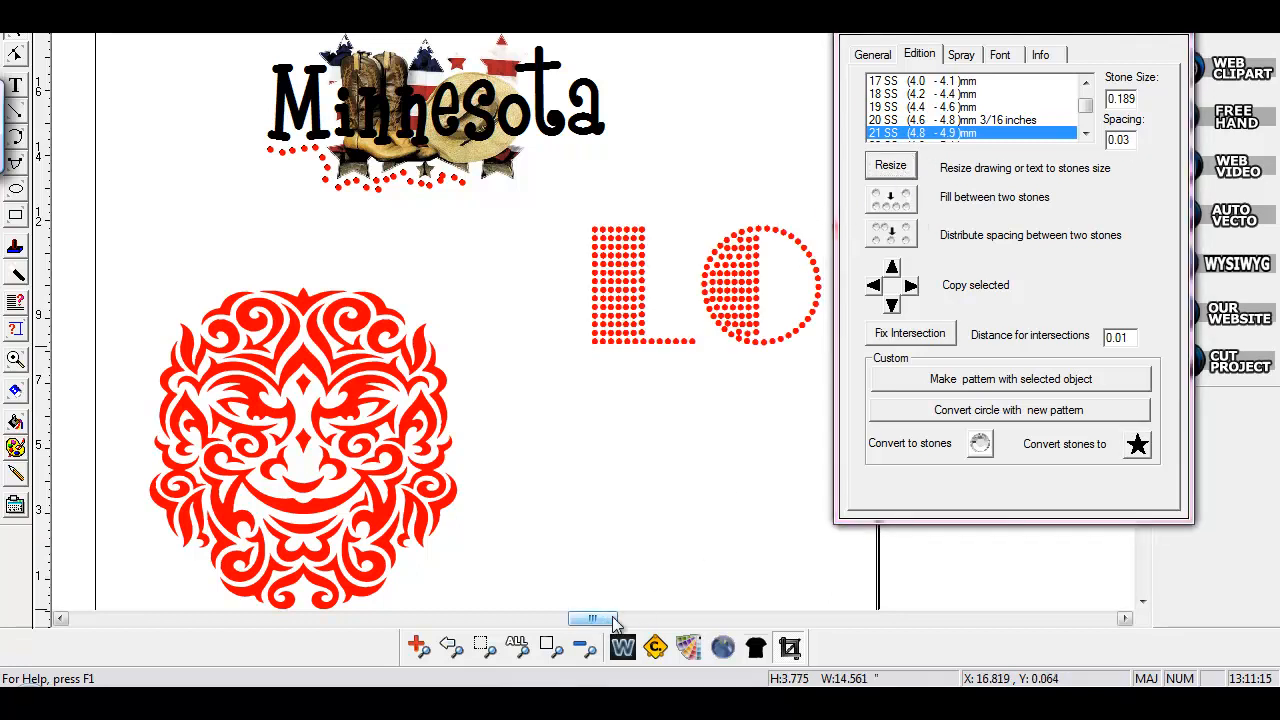
{"action": "left_click_drag", "start_coordinate": [606, 620], "coordinate": [625, 622]}
{"action": "left_click", "coordinate": [526, 322]}
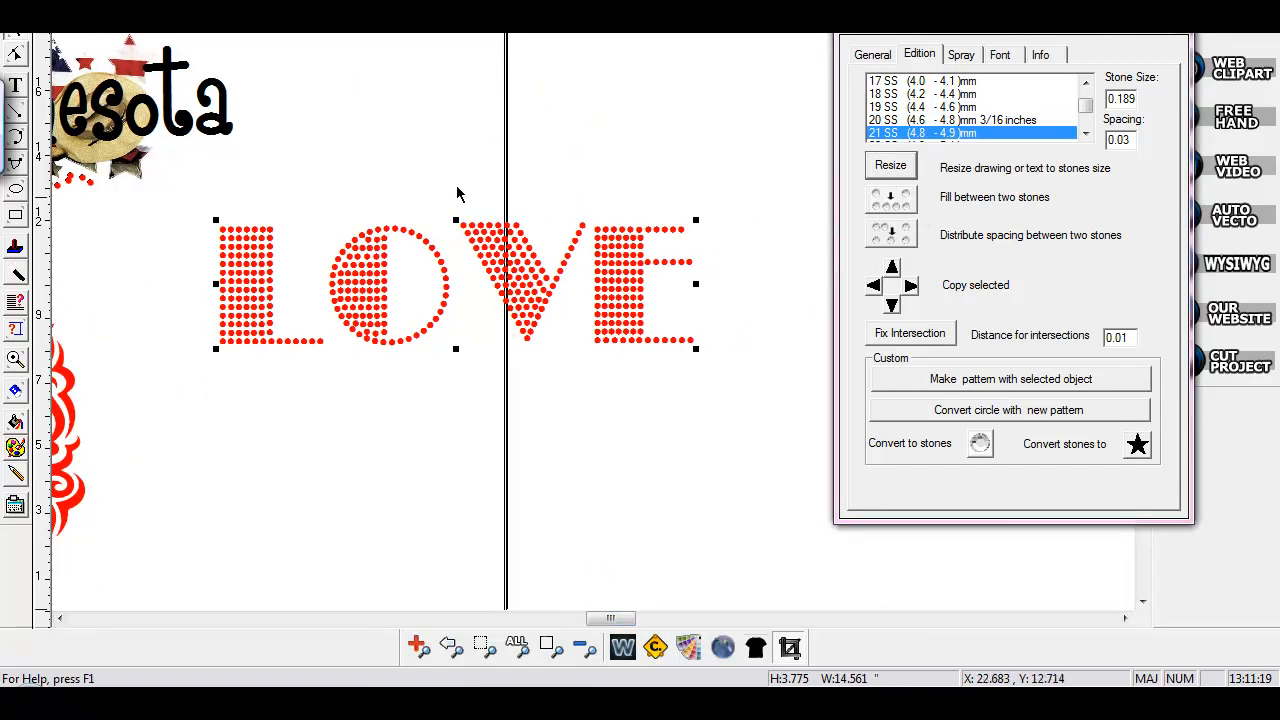
{"action": "left_click", "coordinate": [405, 180]}
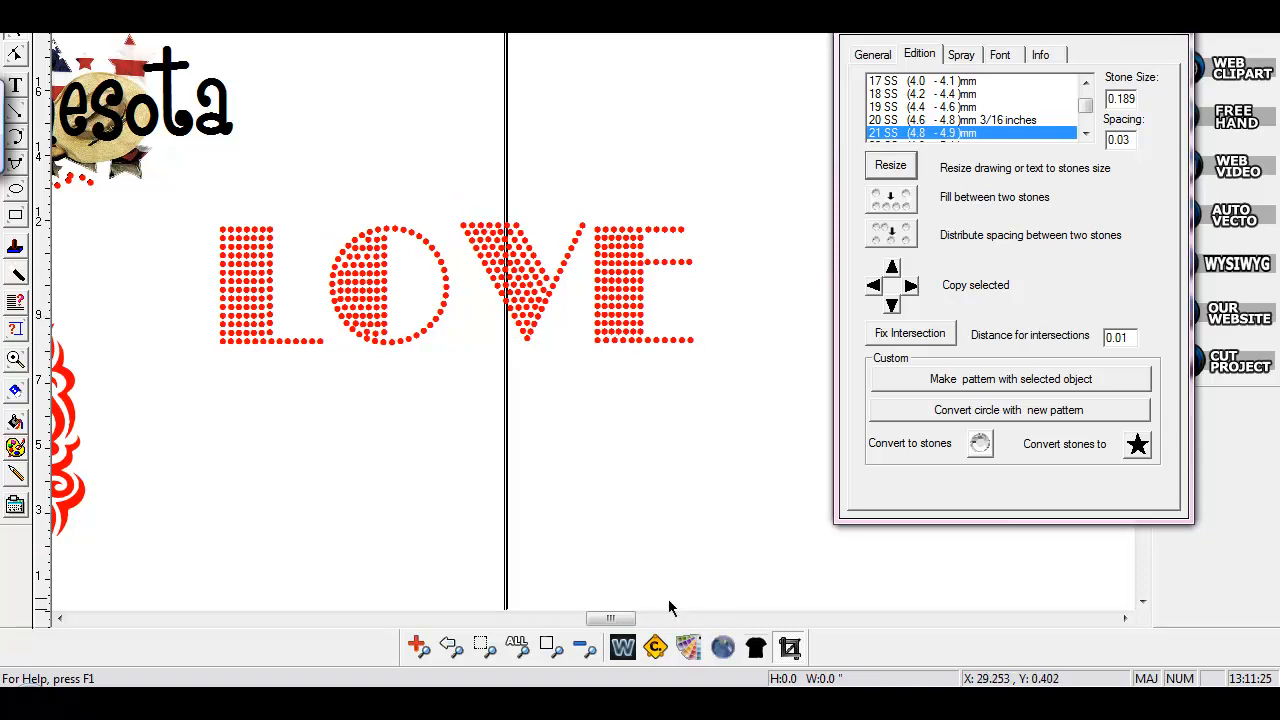
{"action": "left_click_drag", "start_coordinate": [623, 618], "coordinate": [613, 625]}
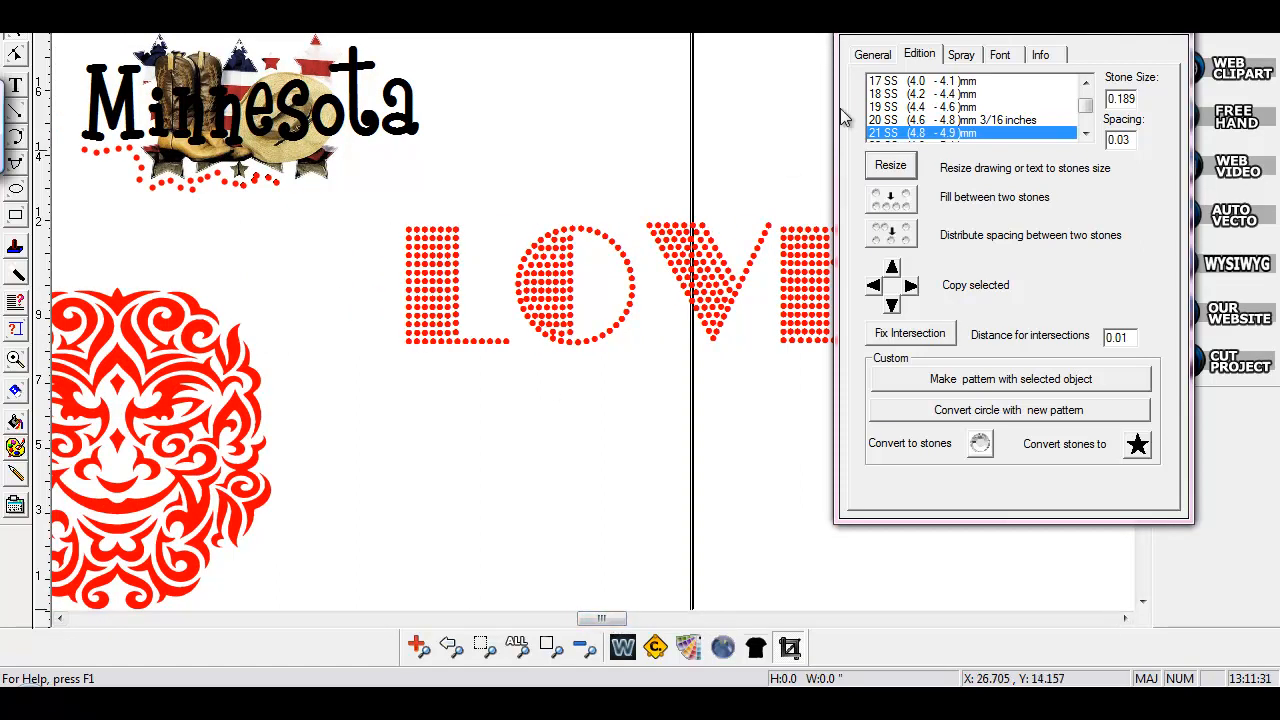
Step: Place two separate 21 SS stones by hand, spaced apart in the empty area below the LOVE text
{"action": "left_click", "coordinate": [872, 58]}
{"action": "left_click", "coordinate": [913, 377]}
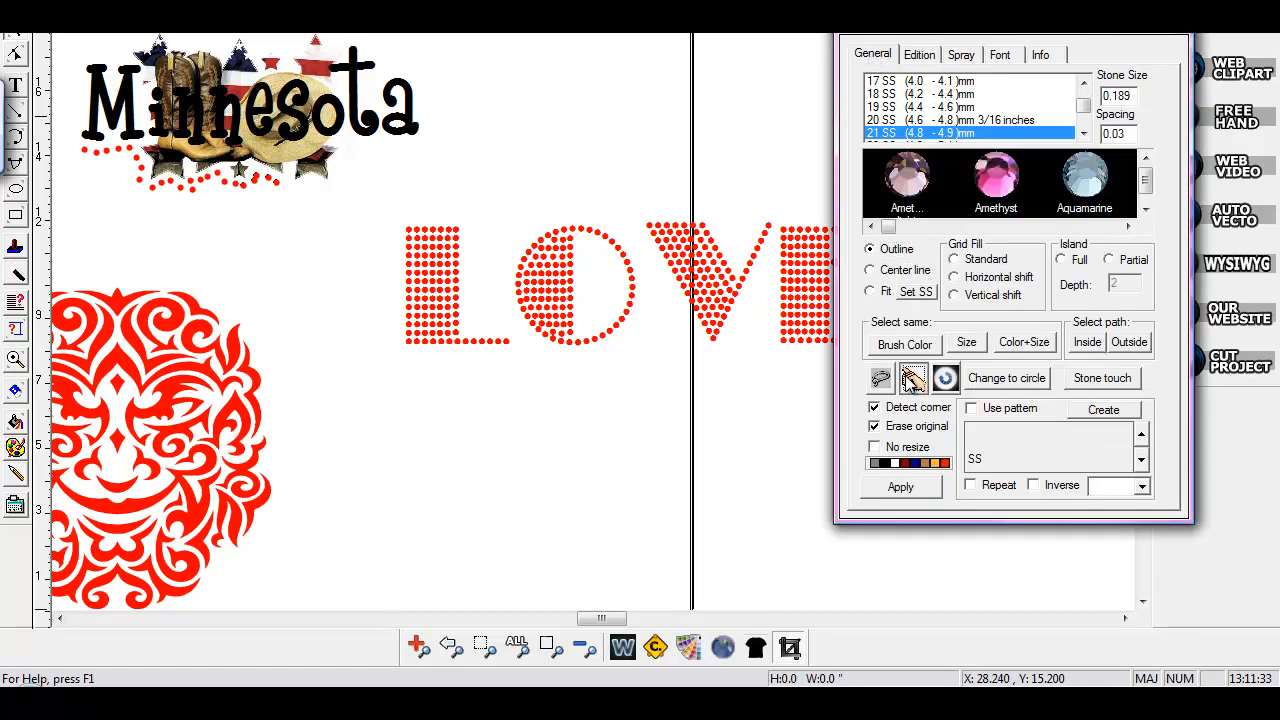
{"action": "left_click", "coordinate": [383, 429]}
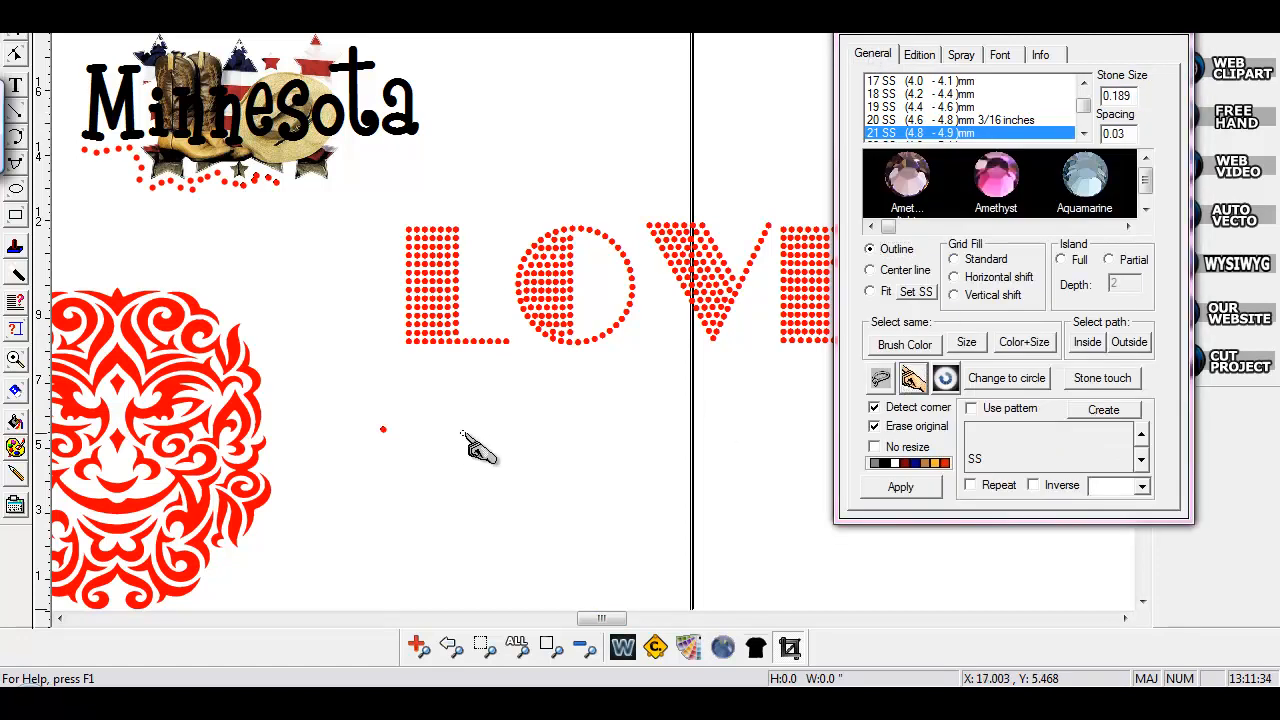
{"action": "left_click", "coordinate": [529, 434]}
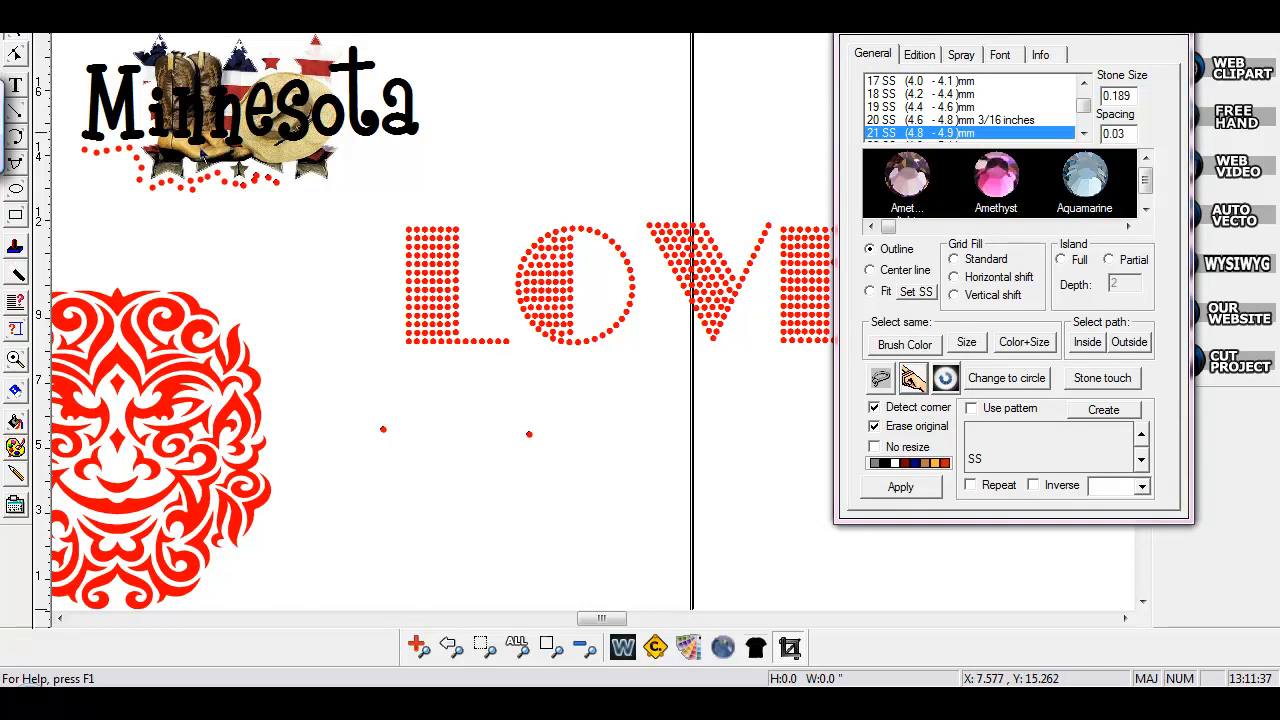
Step: Fill the gap between the two lone stones below the LOVE text with a row of 21 SS stones
{"action": "left_click", "coordinate": [921, 60]}
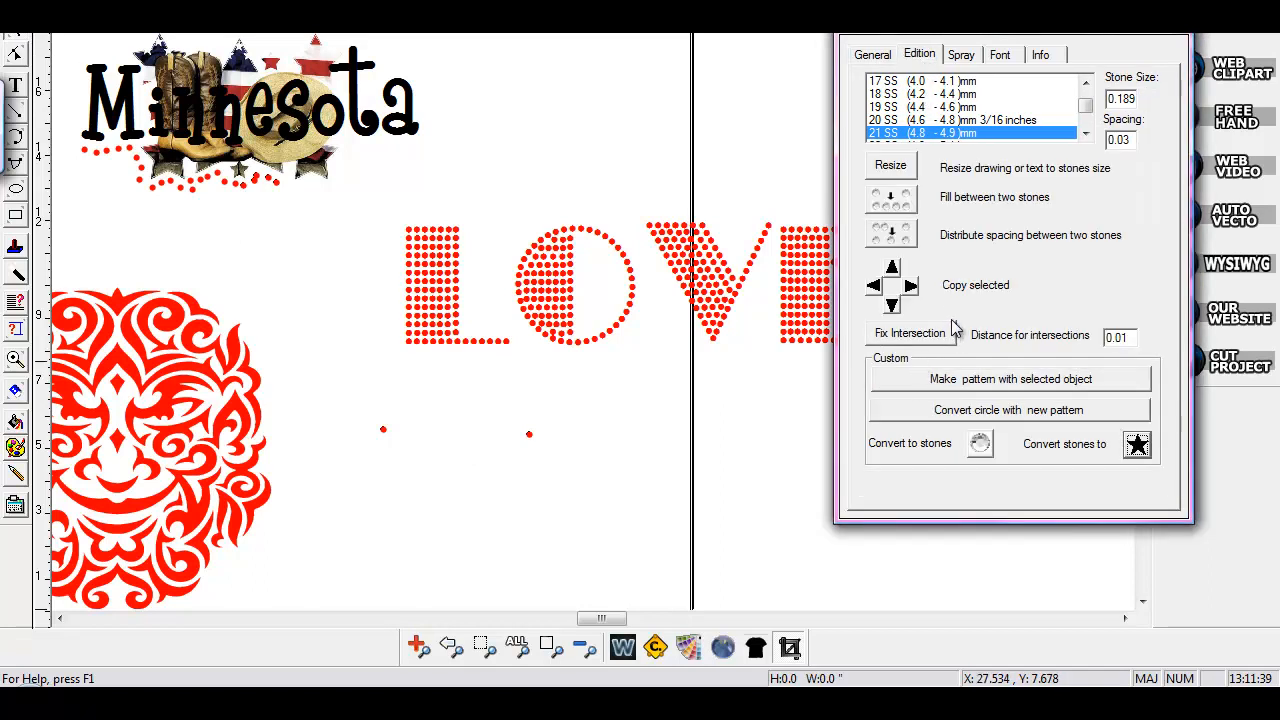
{"action": "left_click_drag", "start_coordinate": [346, 408], "coordinate": [577, 481]}
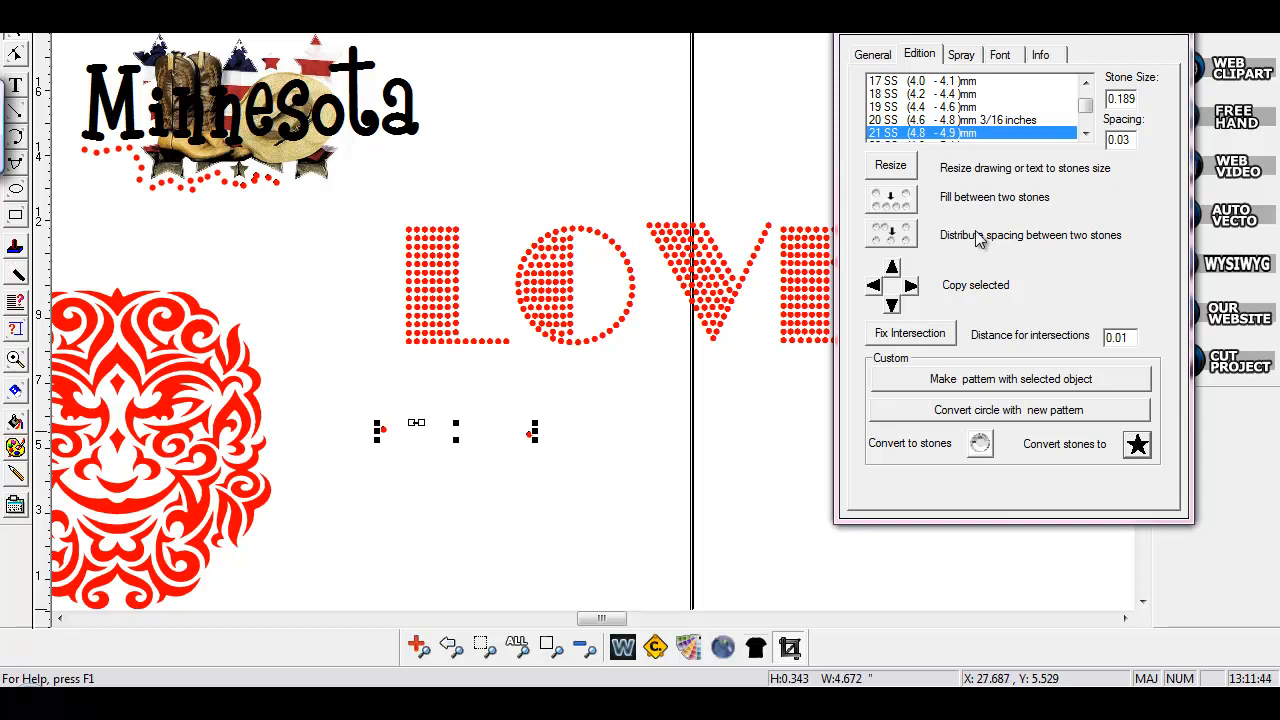
{"action": "left_click", "coordinate": [891, 200]}
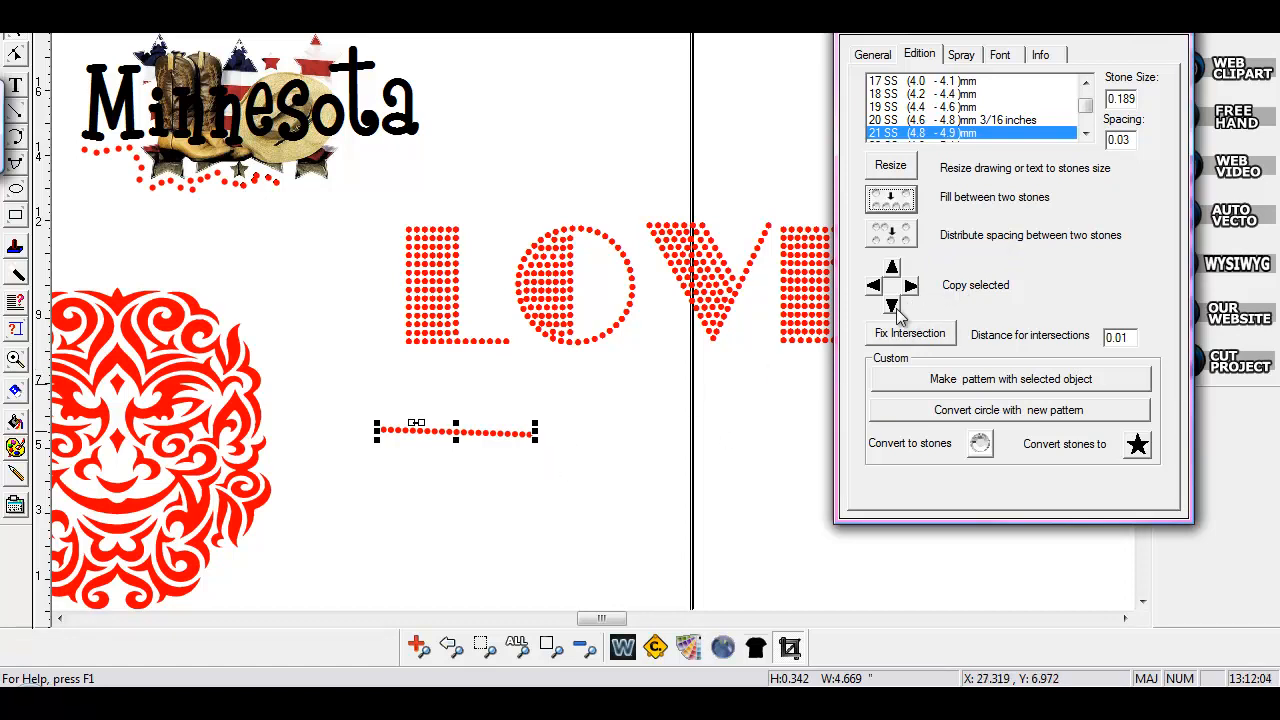
Step: Copy the new stone row to its right three times to form one long line of stones
{"action": "left_click", "coordinate": [558, 505]}
{"action": "left_click_drag", "start_coordinate": [549, 470], "coordinate": [551, 471]}
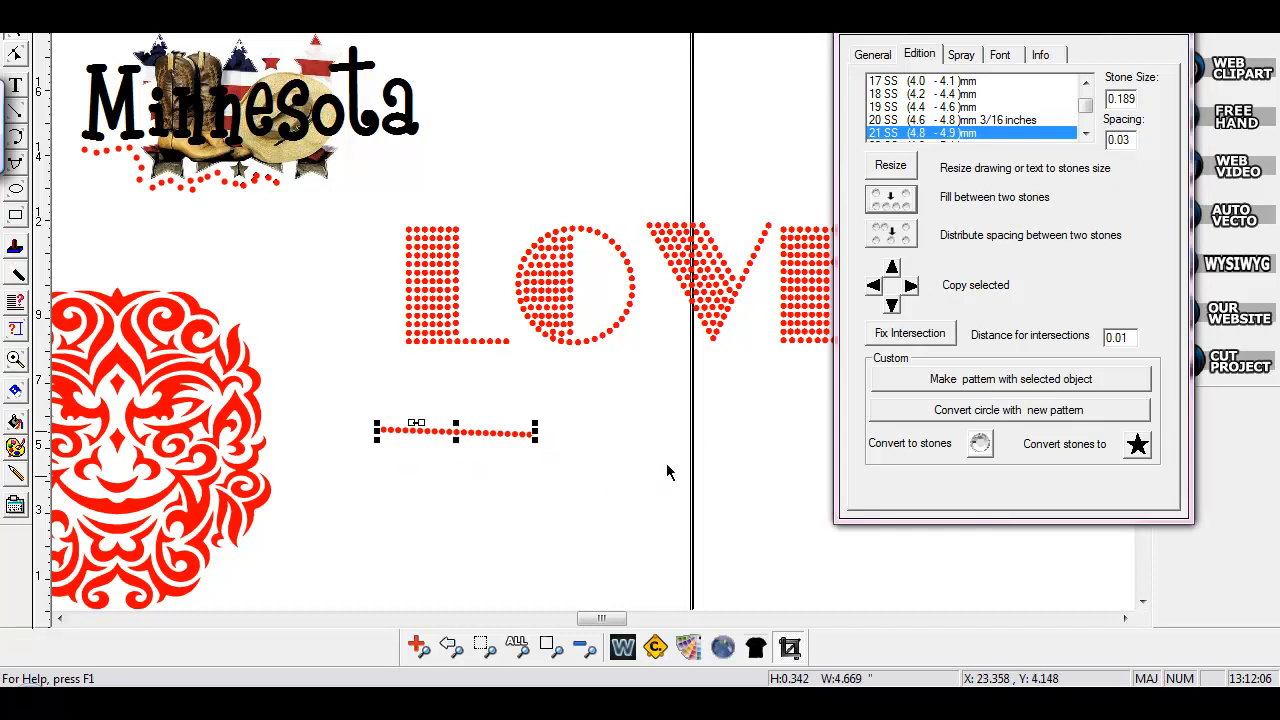
{"action": "left_click", "coordinate": [910, 287]}
{"action": "left_click", "coordinate": [910, 287]}
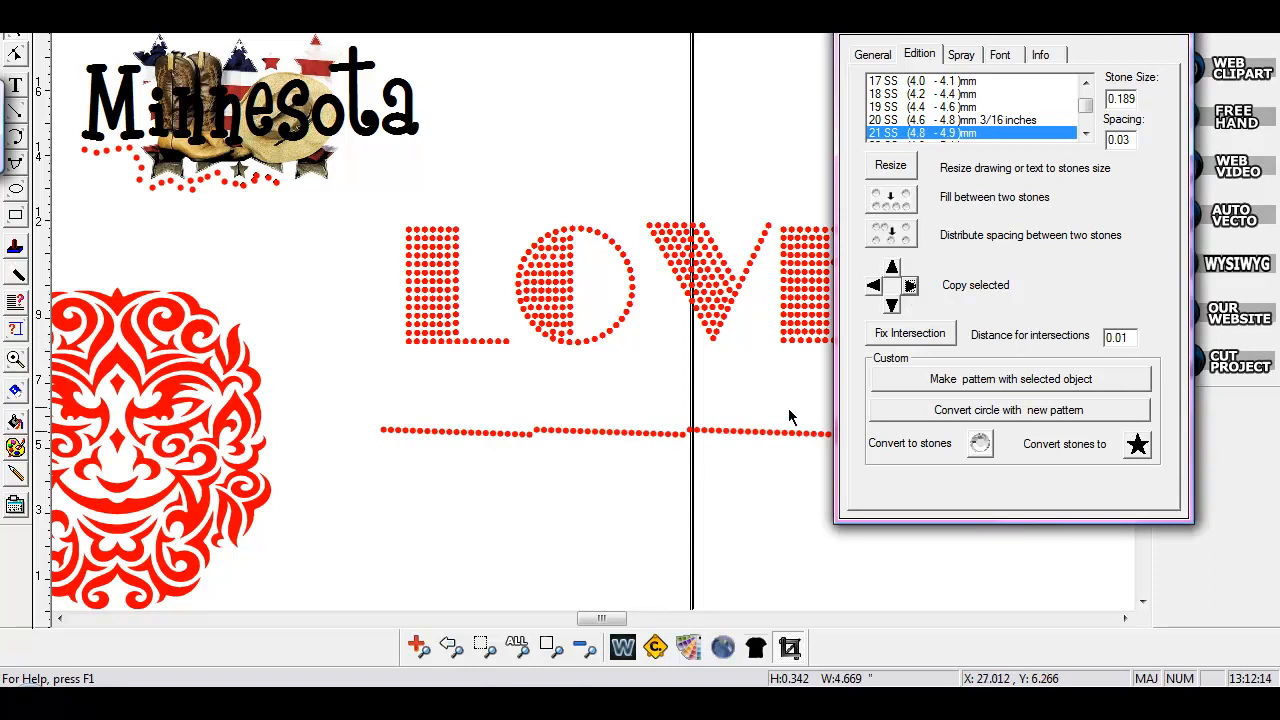
Step: Copy the last row segment on the right downward repeatedly to build a rectangular block of stones
{"action": "left_click_drag", "start_coordinate": [600, 624], "coordinate": [611, 622]}
{"action": "left_click", "coordinate": [728, 432]}
{"action": "left_click", "coordinate": [892, 305]}
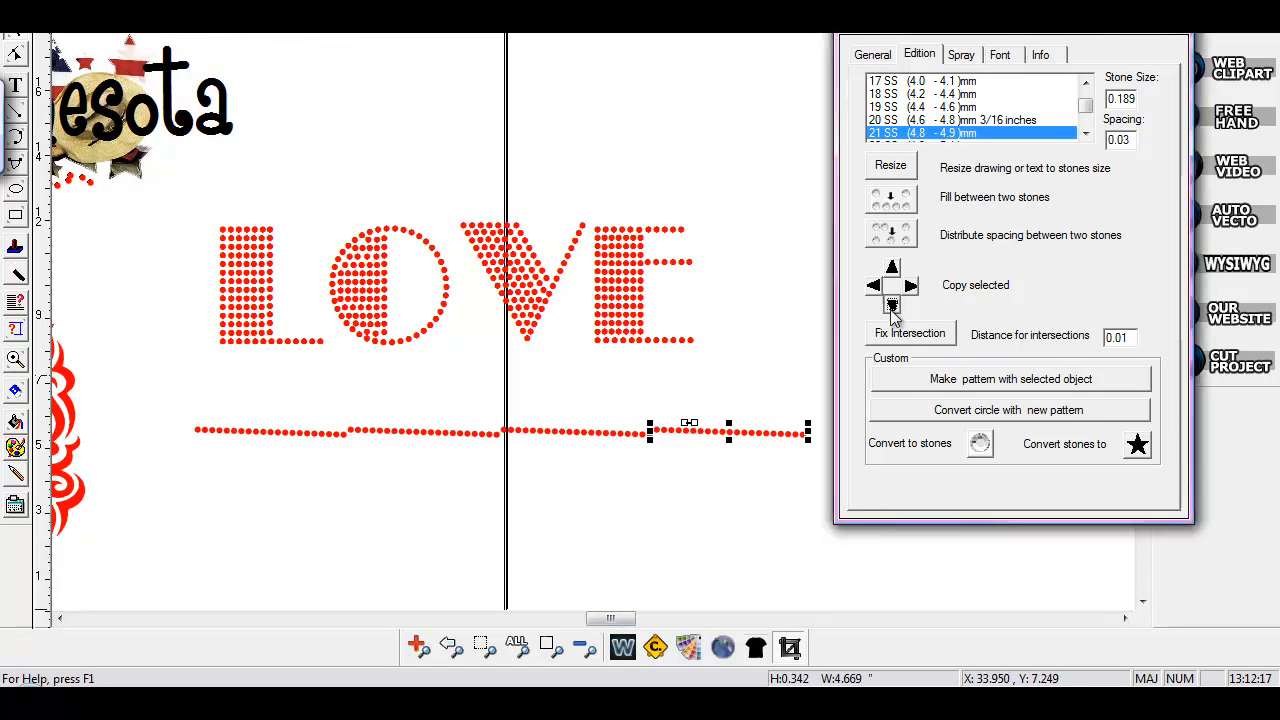
{"action": "left_click", "coordinate": [892, 305]}
{"action": "left_click", "coordinate": [892, 305]}
{"action": "left_click", "coordinate": [892, 305]}
{"action": "left_click", "coordinate": [892, 305]}
{"action": "left_click", "coordinate": [892, 305]}
{"action": "left_click", "coordinate": [892, 305]}
{"action": "left_click", "coordinate": [892, 305]}
{"action": "left_click", "coordinate": [892, 305]}
{"action": "left_click", "coordinate": [892, 305]}
{"action": "left_click", "coordinate": [892, 305]}
{"action": "left_click", "coordinate": [892, 305]}
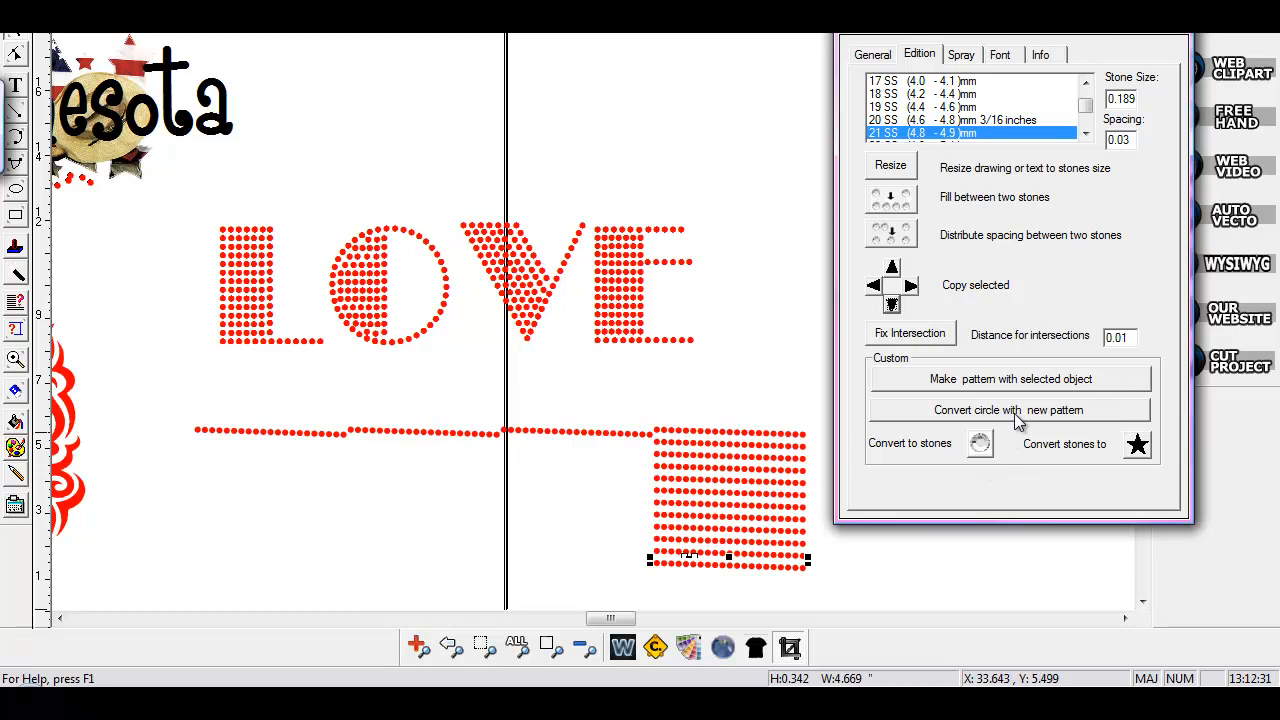
Step: Spray random 21 SS stones freehand in two bands above the LOVE text and one band across and beside its E
{"action": "left_click", "coordinate": [962, 57]}
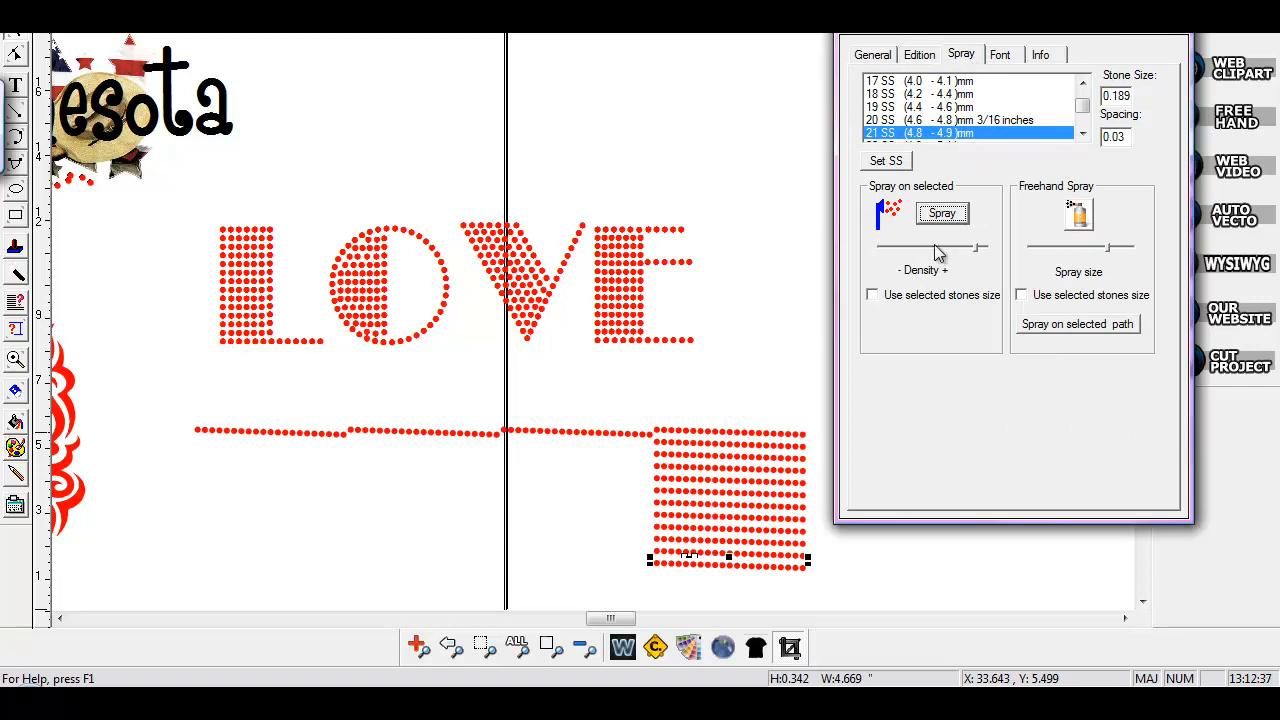
{"action": "left_click", "coordinate": [1080, 215]}
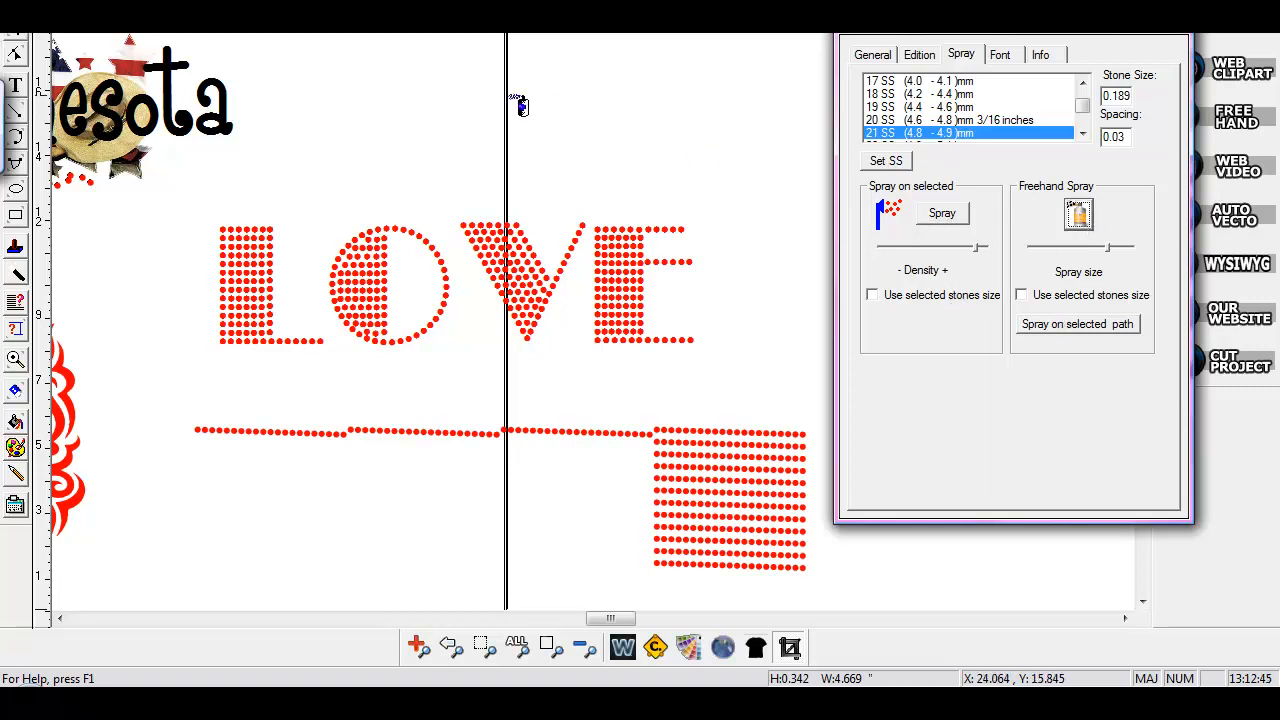
{"action": "left_click", "coordinate": [350, 118]}
{"action": "mouse_move", "coordinate": [362, 115]}
{"action": "left_mouse_down"}
{"action": "mouse_move", "coordinate": [540, 86]}
{"action": "mouse_move", "coordinate": [776, 121]}
{"action": "left_mouse_up"}
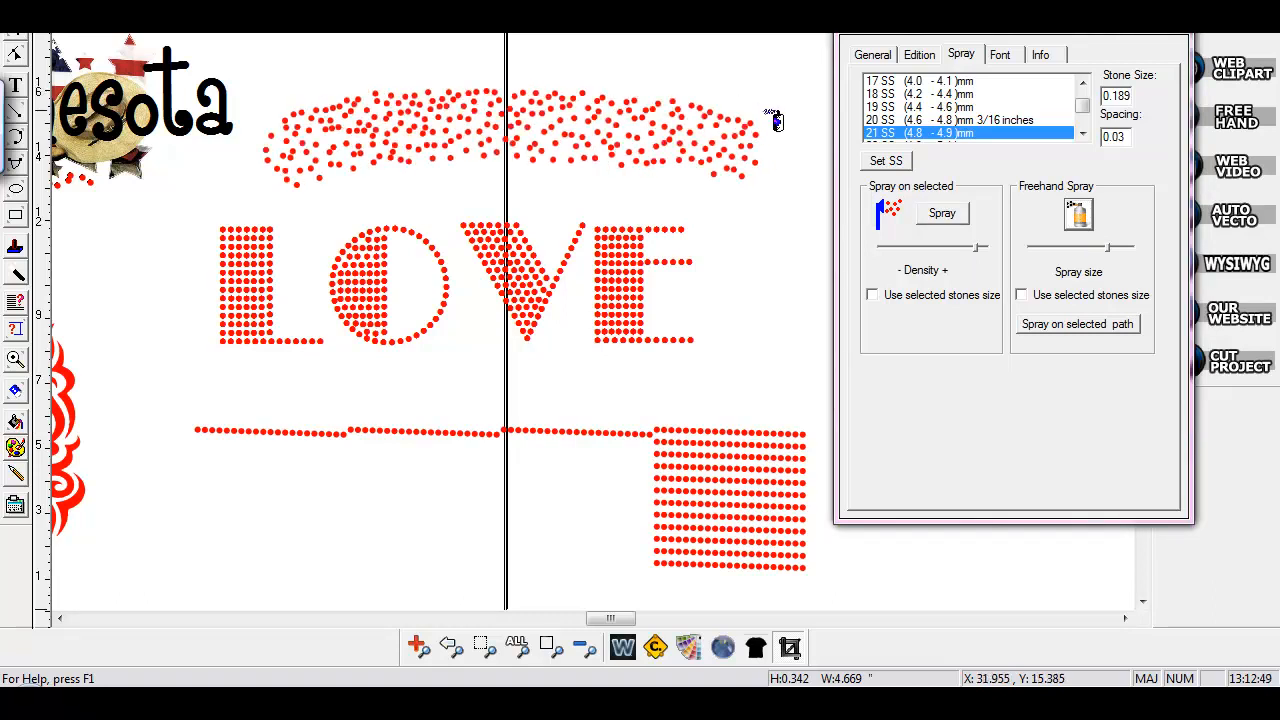
{"action": "mouse_move", "coordinate": [462, 53]}
{"action": "left_mouse_down"}
{"action": "mouse_move", "coordinate": [586, 52]}
{"action": "mouse_move", "coordinate": [603, 66]}
{"action": "mouse_move", "coordinate": [730, 62]}
{"action": "mouse_move", "coordinate": [604, 55]}
{"action": "mouse_move", "coordinate": [681, 51]}
{"action": "mouse_move", "coordinate": [922, 97]}
{"action": "left_mouse_up"}
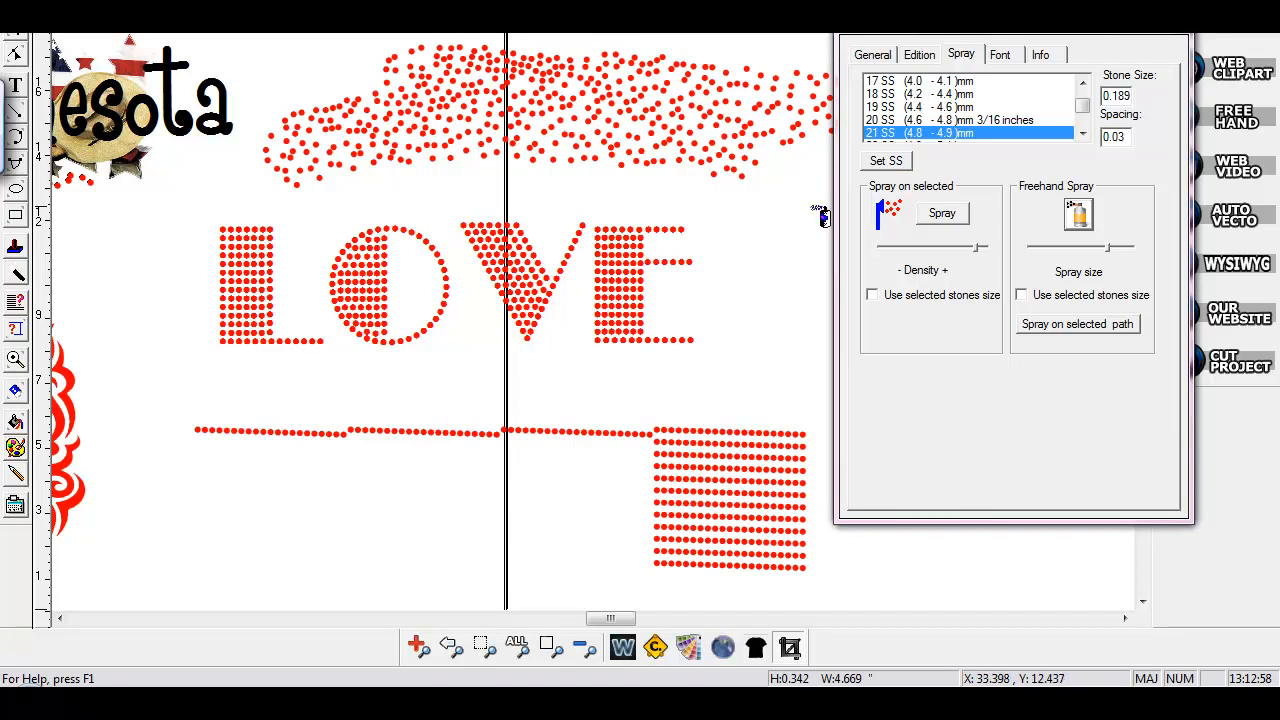
{"action": "left_click_drag", "start_coordinate": [722, 248], "coordinate": [1035, 234]}
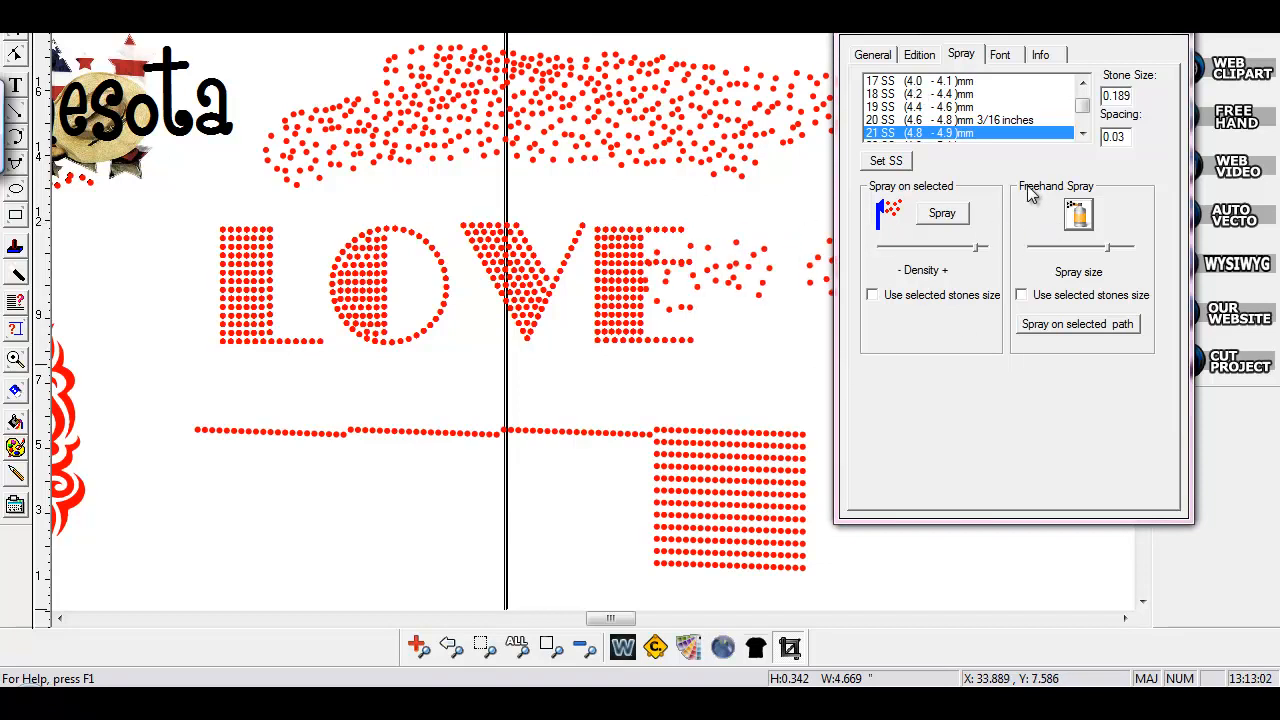
Step: Examine the settings for making a rhinestone font, including font names, font height, spacing, stone size and fill type
{"action": "left_click", "coordinate": [1000, 57]}
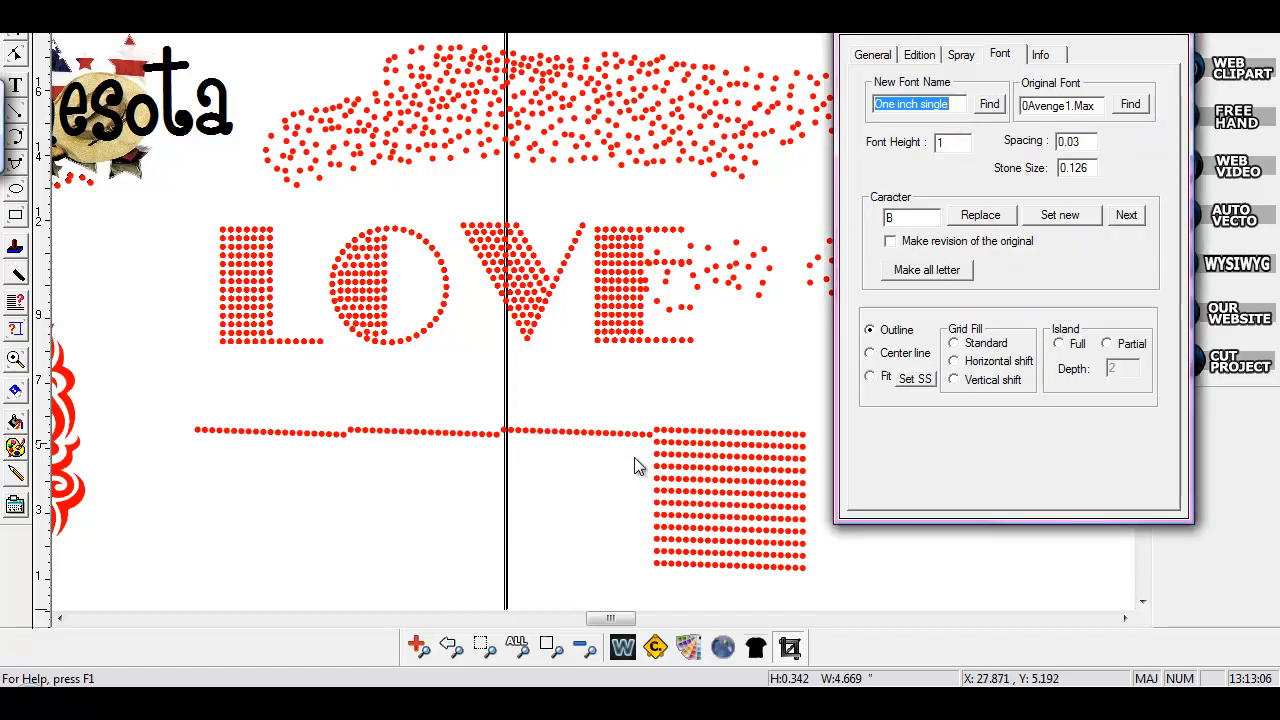
{"action": "left_click_drag", "start_coordinate": [610, 618], "coordinate": [596, 621]}
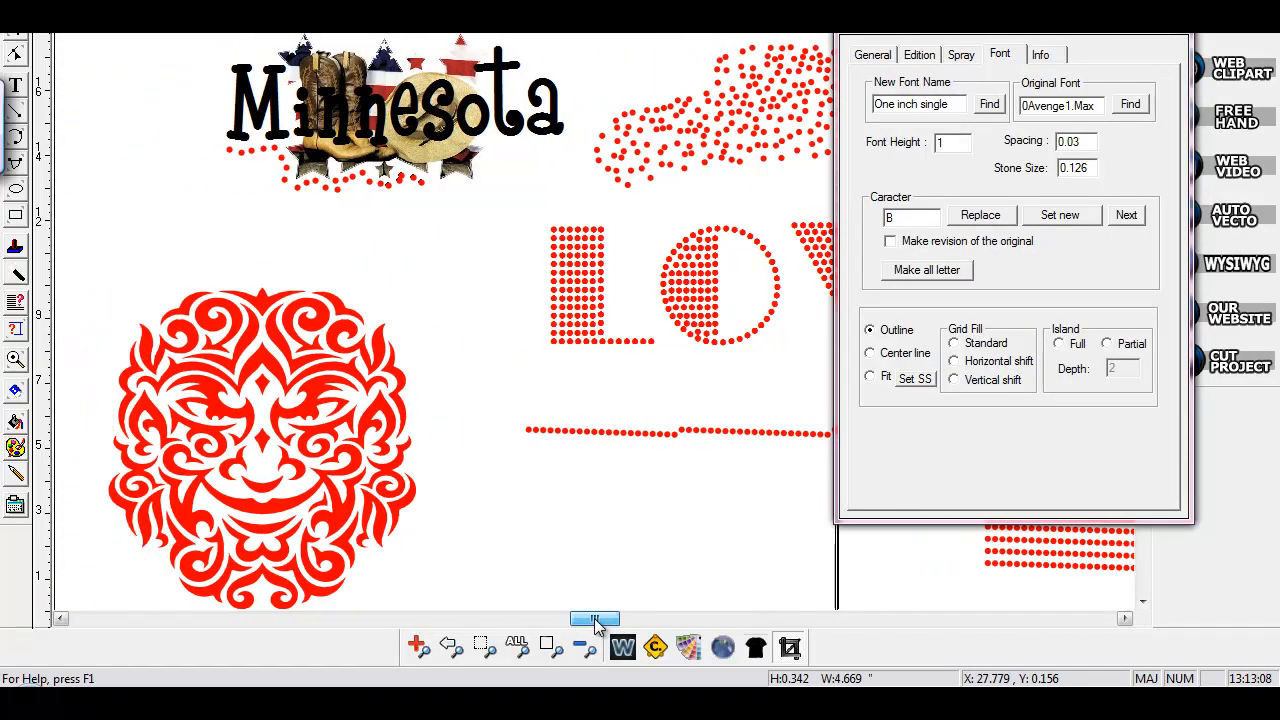
{"action": "left_click_drag", "start_coordinate": [929, 30], "coordinate": [930, 87]}
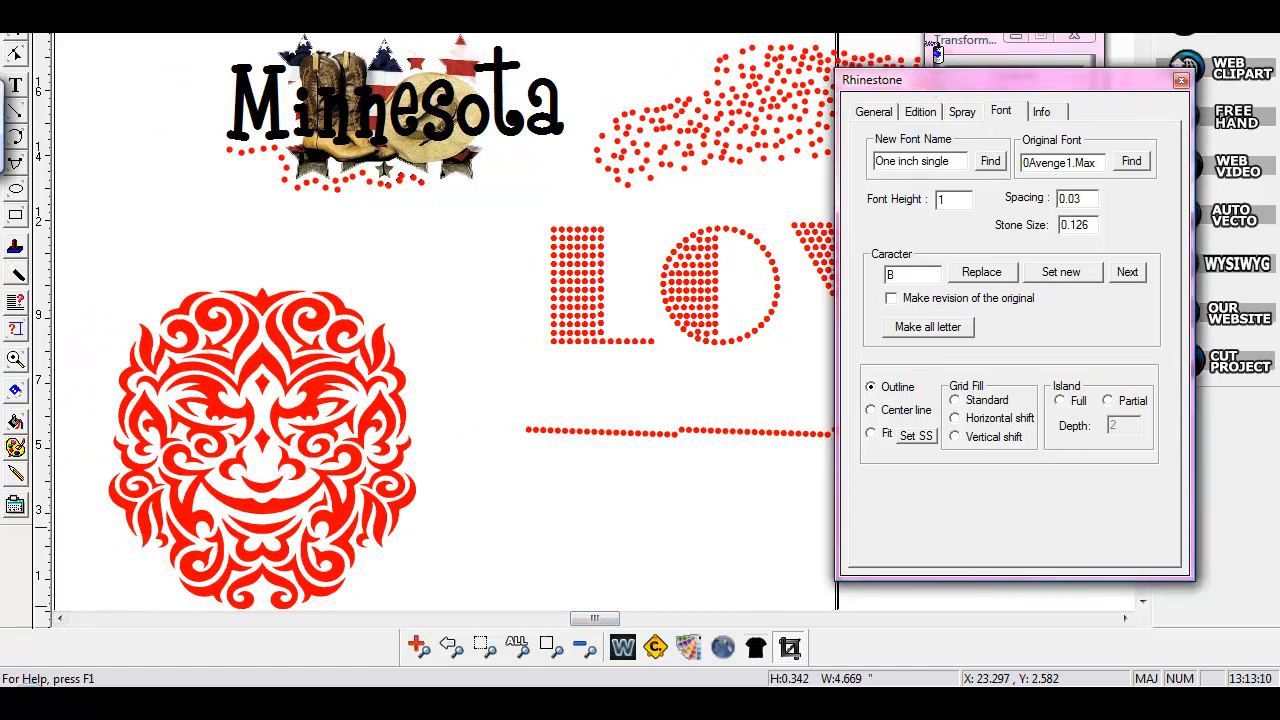
{"action": "left_click", "coordinate": [1145, 31]}
{"action": "left_click", "coordinate": [1145, 31]}
{"action": "left_click", "coordinate": [1145, 31]}
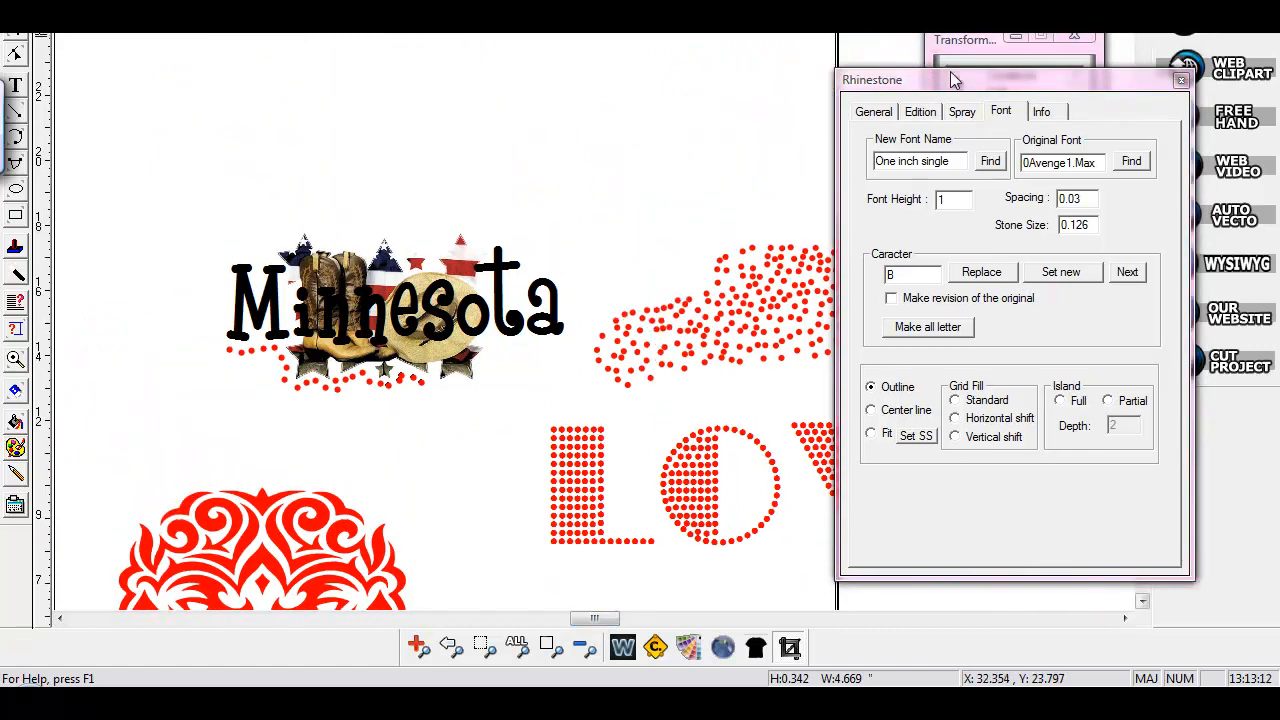
{"action": "left_click_drag", "start_coordinate": [955, 83], "coordinate": [943, 40]}
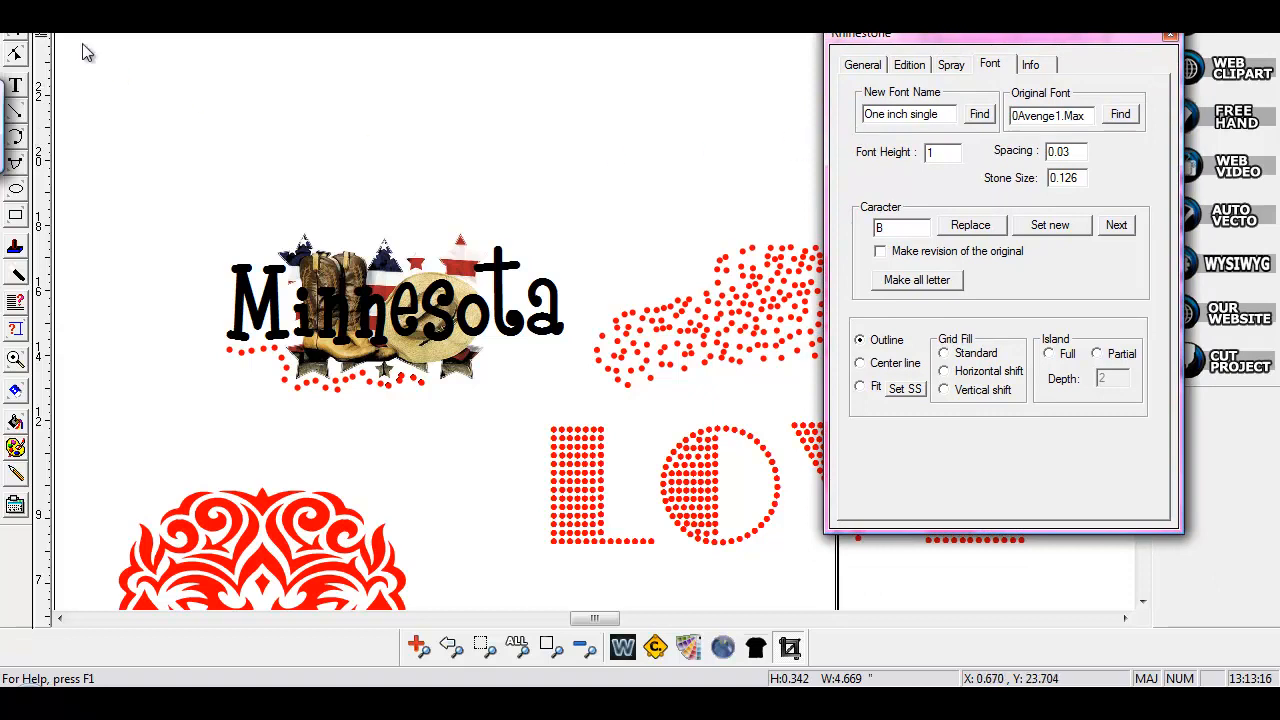
Step: Select the cutting font One inch single.Max for text and preview its capital letters
{"action": "left_click", "coordinate": [14, 34]}
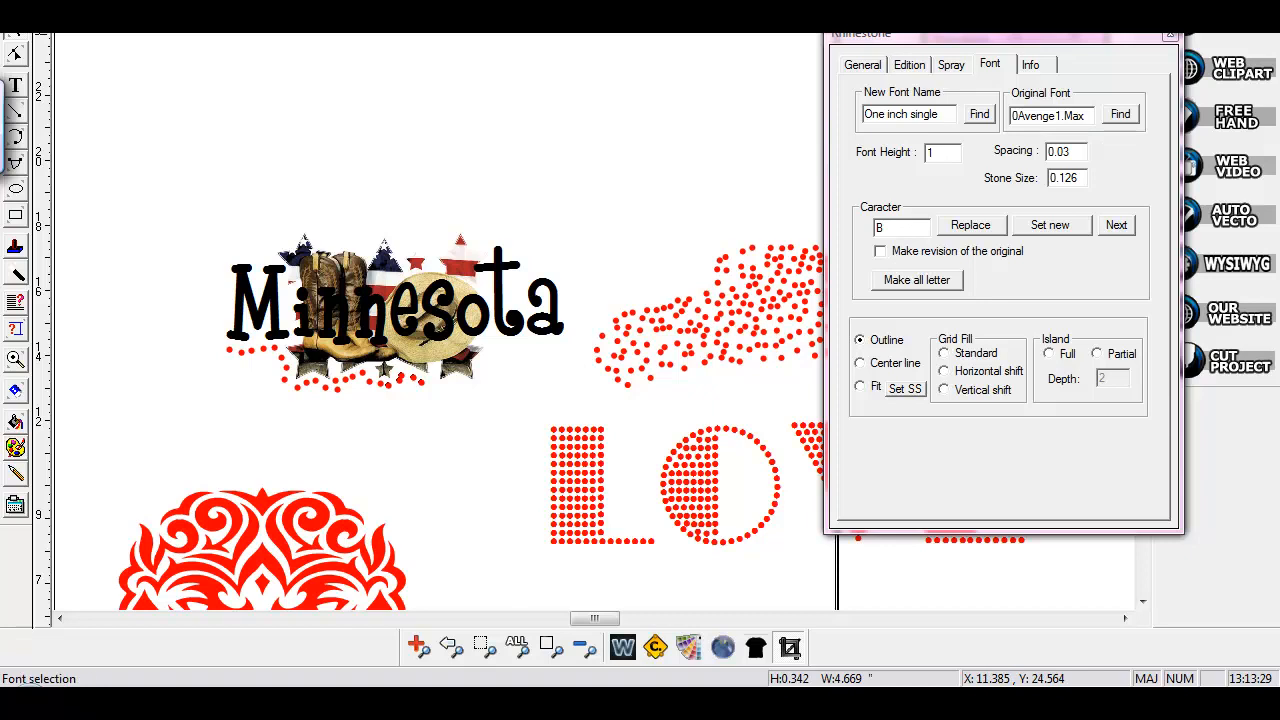
{"action": "left_click", "coordinate": [300, 20]}
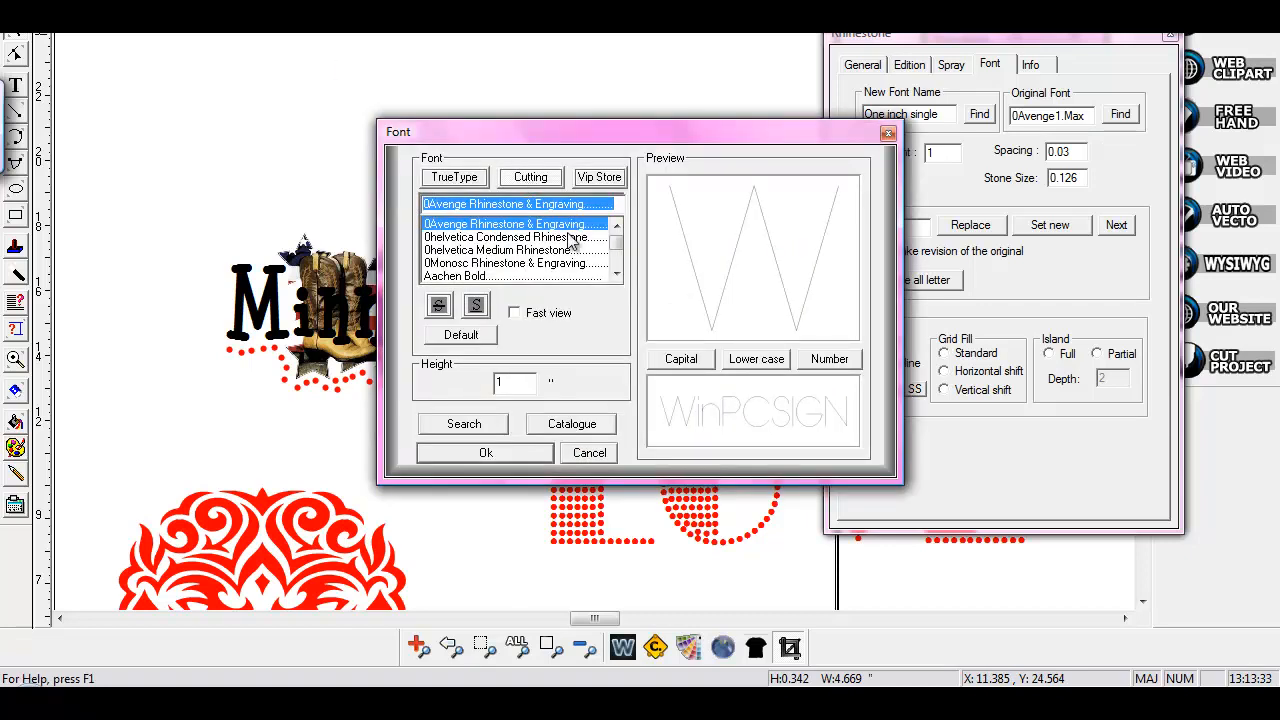
{"action": "left_click_drag", "start_coordinate": [613, 246], "coordinate": [619, 262]}
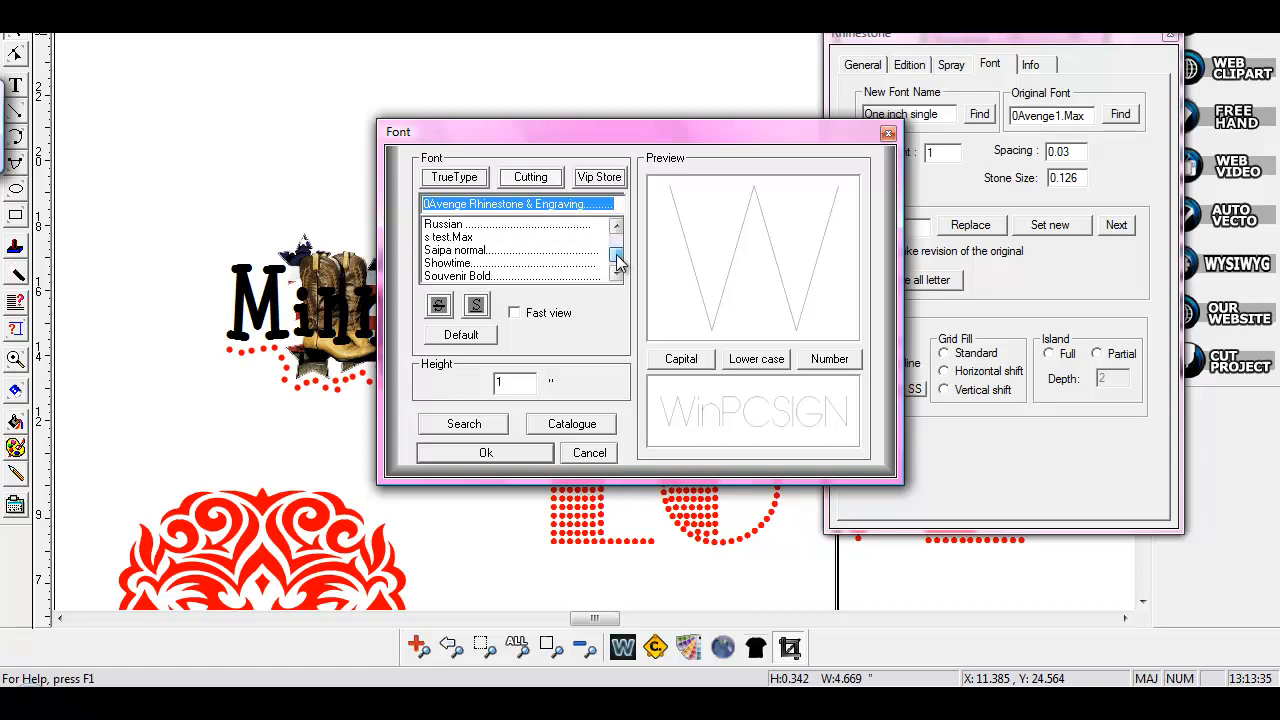
{"action": "left_click", "coordinate": [617, 228]}
{"action": "left_click", "coordinate": [617, 228]}
{"action": "left_click", "coordinate": [617, 228]}
{"action": "left_click", "coordinate": [617, 228]}
{"action": "left_click", "coordinate": [617, 228]}
{"action": "left_click", "coordinate": [617, 228]}
{"action": "left_click", "coordinate": [617, 228]}
{"action": "left_click", "coordinate": [617, 228]}
{"action": "left_click", "coordinate": [617, 228]}
{"action": "left_click", "coordinate": [617, 228]}
{"action": "left_click", "coordinate": [617, 228]}
{"action": "left_click", "coordinate": [617, 228]}
{"action": "left_click", "coordinate": [617, 228]}
{"action": "left_click", "coordinate": [617, 228]}
{"action": "left_click", "coordinate": [617, 228]}
{"action": "left_click", "coordinate": [617, 228]}
{"action": "left_click", "coordinate": [617, 228]}
{"action": "left_click", "coordinate": [617, 228]}
{"action": "left_click", "coordinate": [617, 228]}
{"action": "left_click", "coordinate": [617, 228]}
{"action": "left_click", "coordinate": [617, 228]}
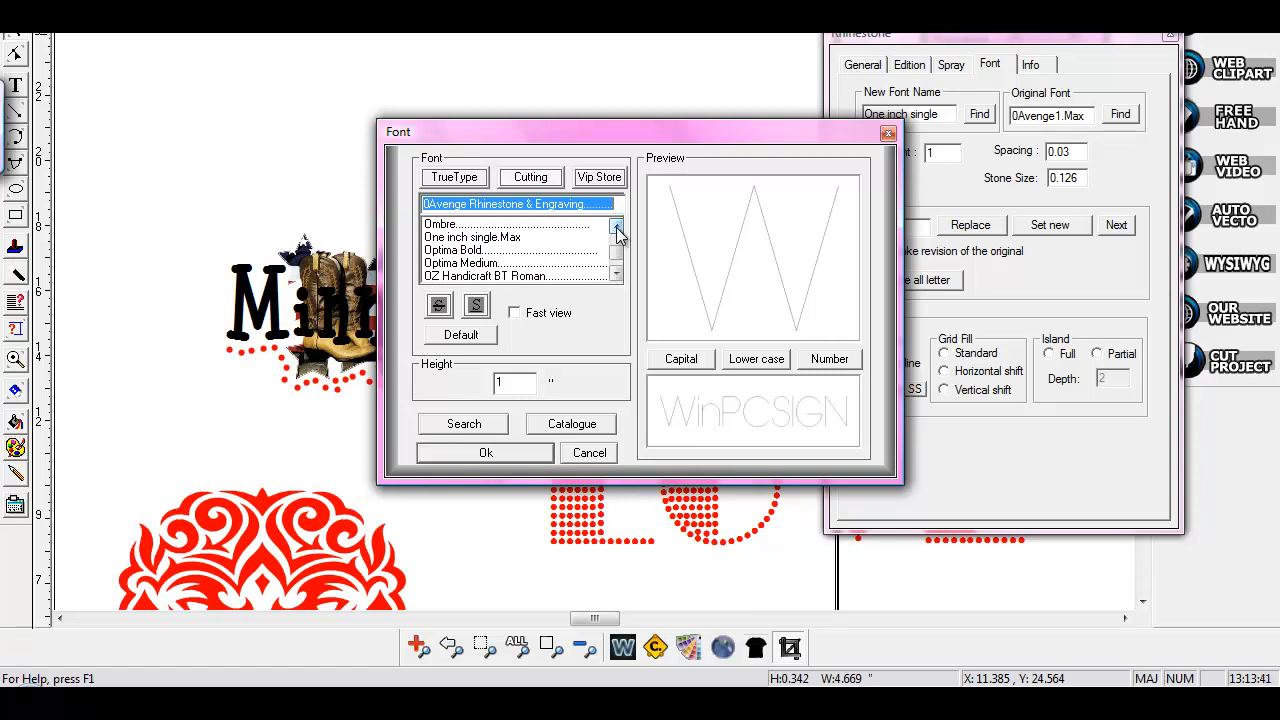
{"action": "left_click", "coordinate": [515, 238]}
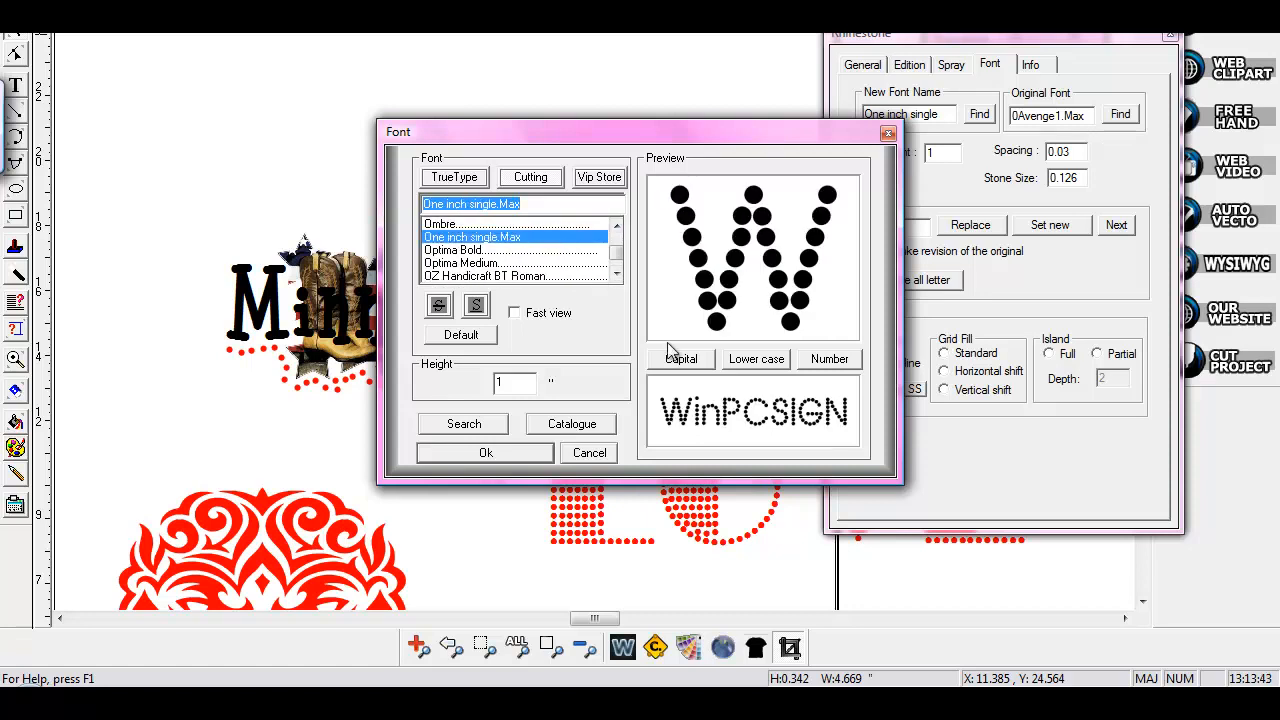
{"action": "left_click", "coordinate": [532, 459]}
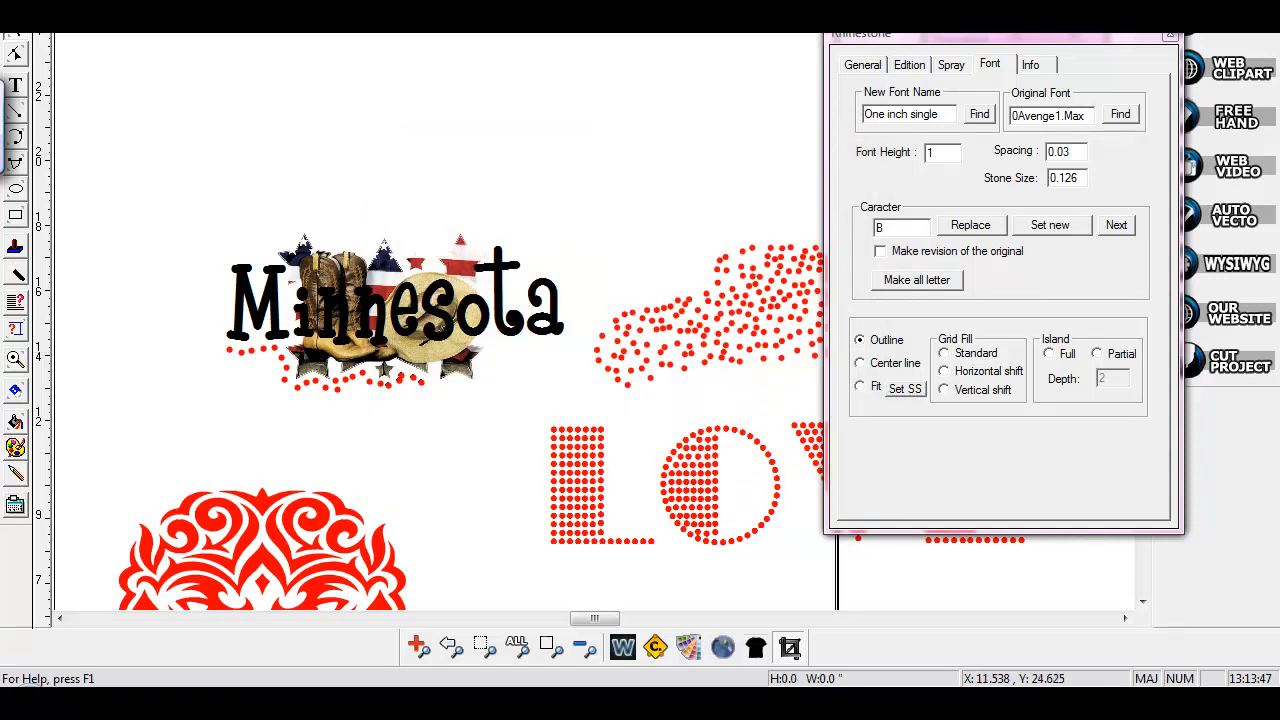
{"action": "left_click", "coordinate": [430, 22]}
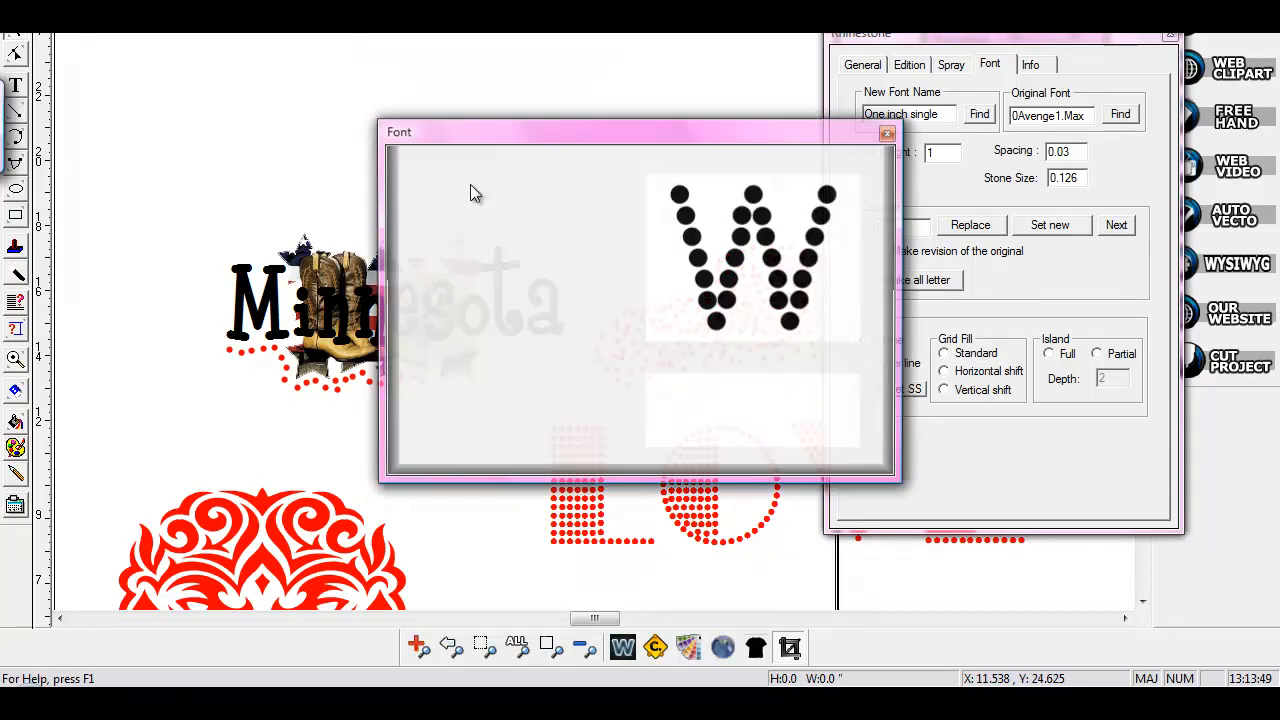
{"action": "left_click", "coordinate": [688, 366]}
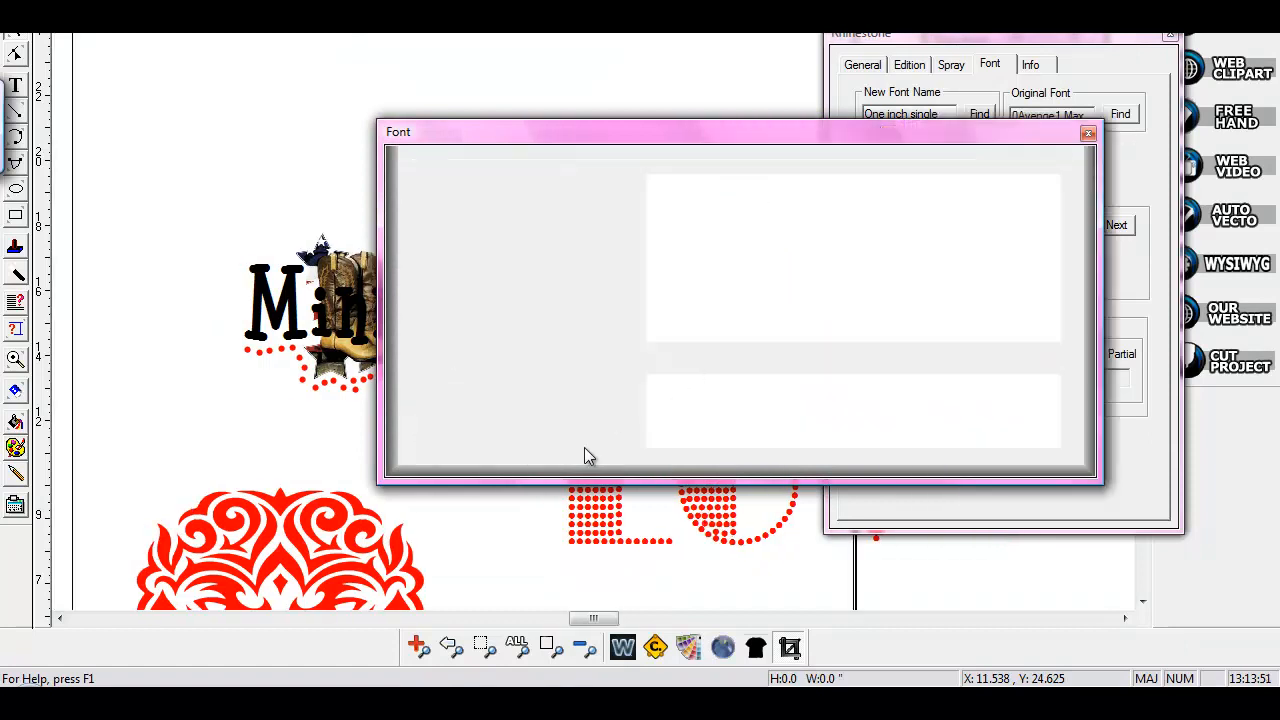
{"action": "left_click", "coordinate": [515, 455]}
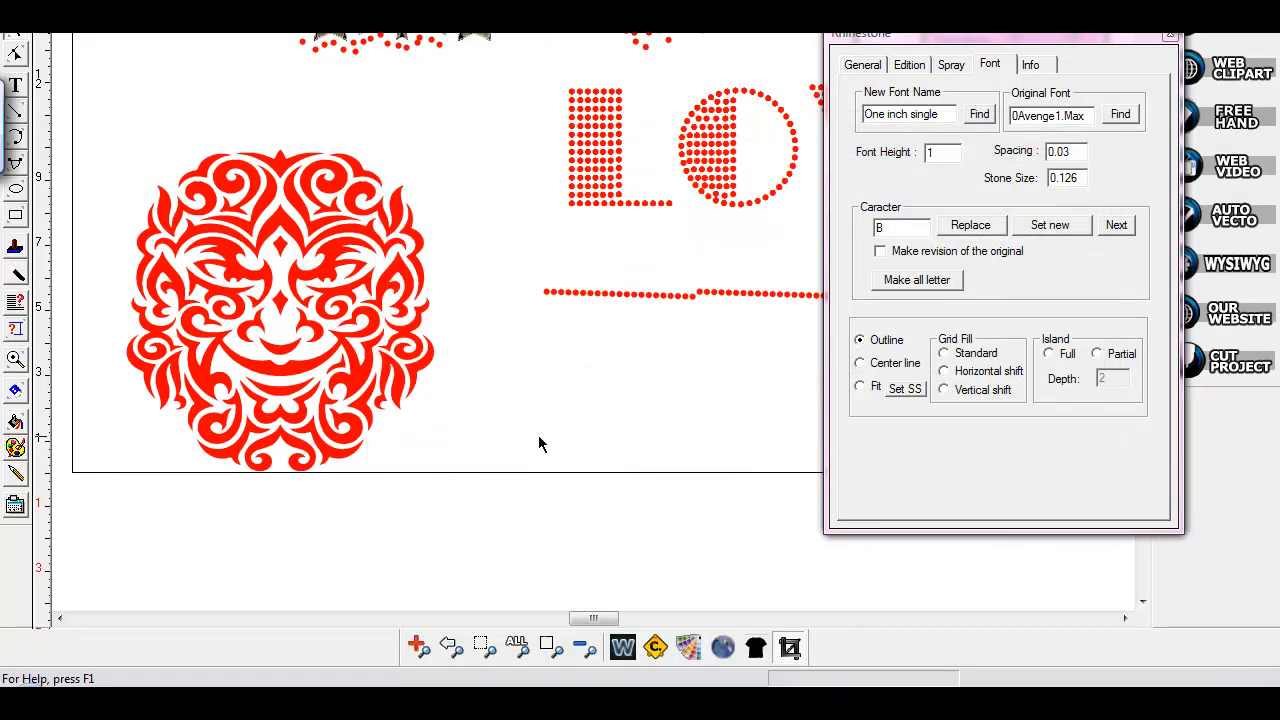
Step: Write LOVE in the One inch single.Max font at 4.974 inches high and move it below the stone rows
{"action": "left_click", "coordinate": [16, 86]}
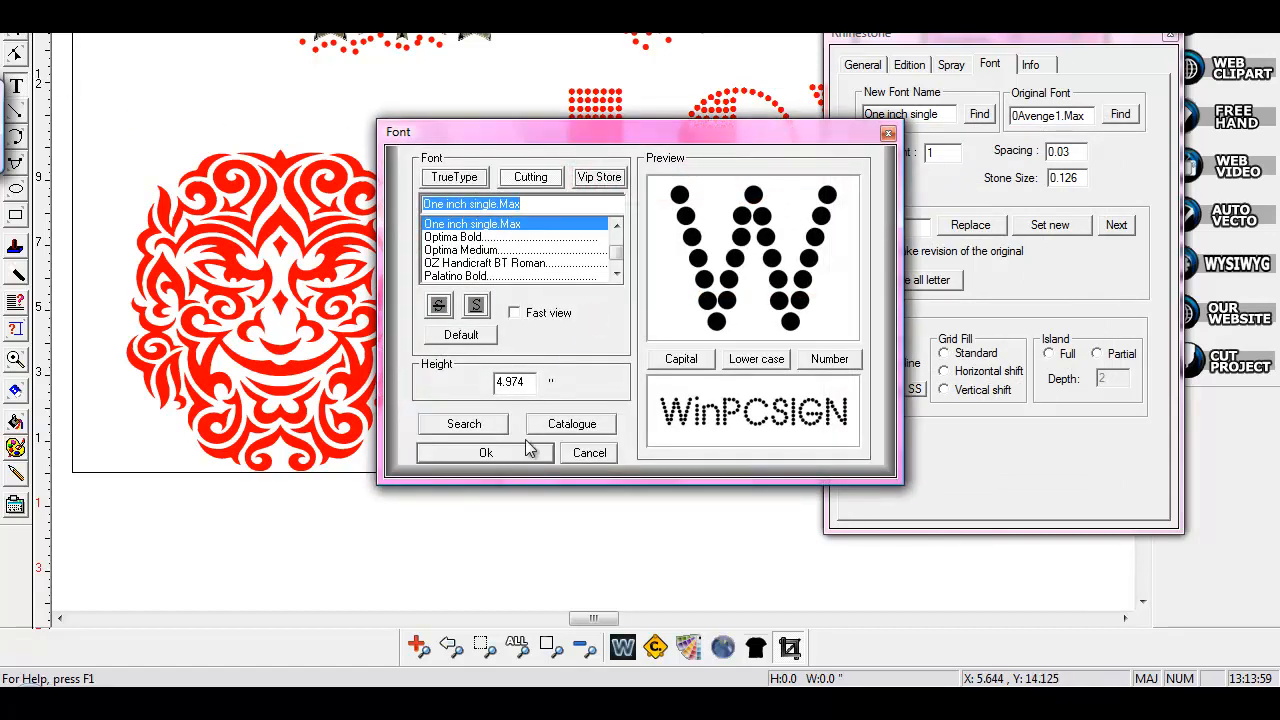
{"action": "left_click", "coordinate": [521, 456]}
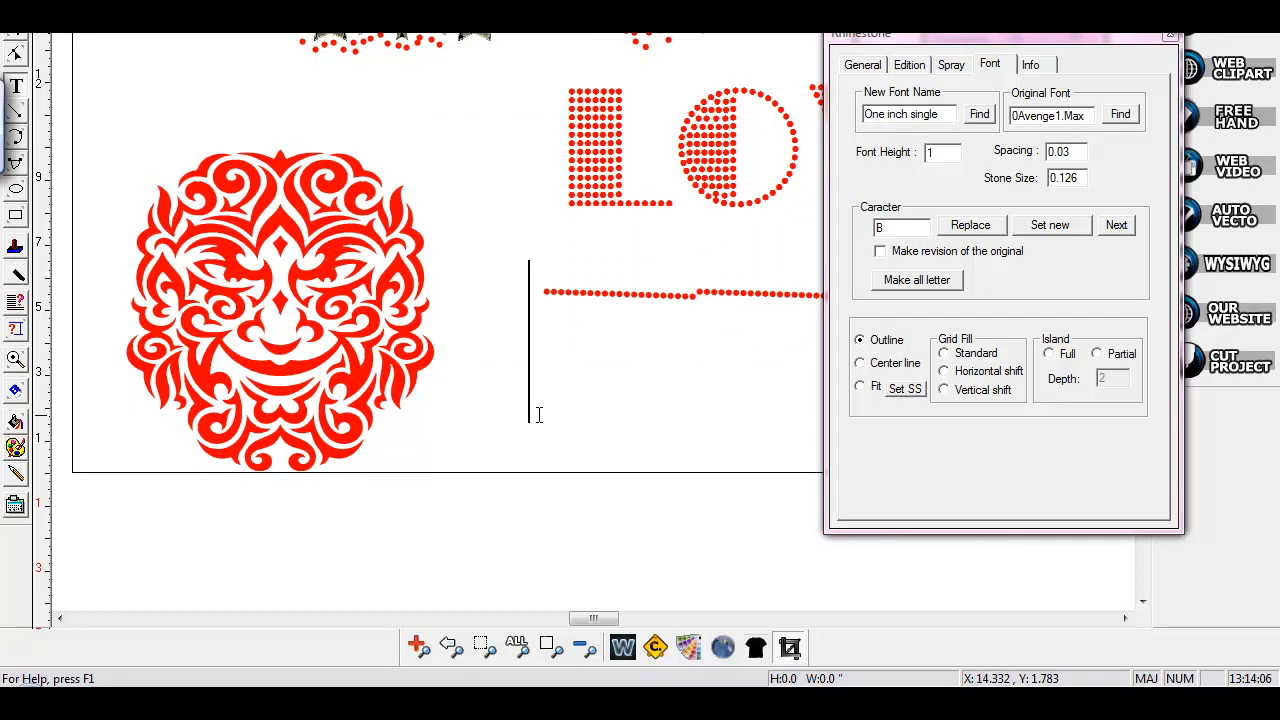
{"action": "type", "text": "LOV"}
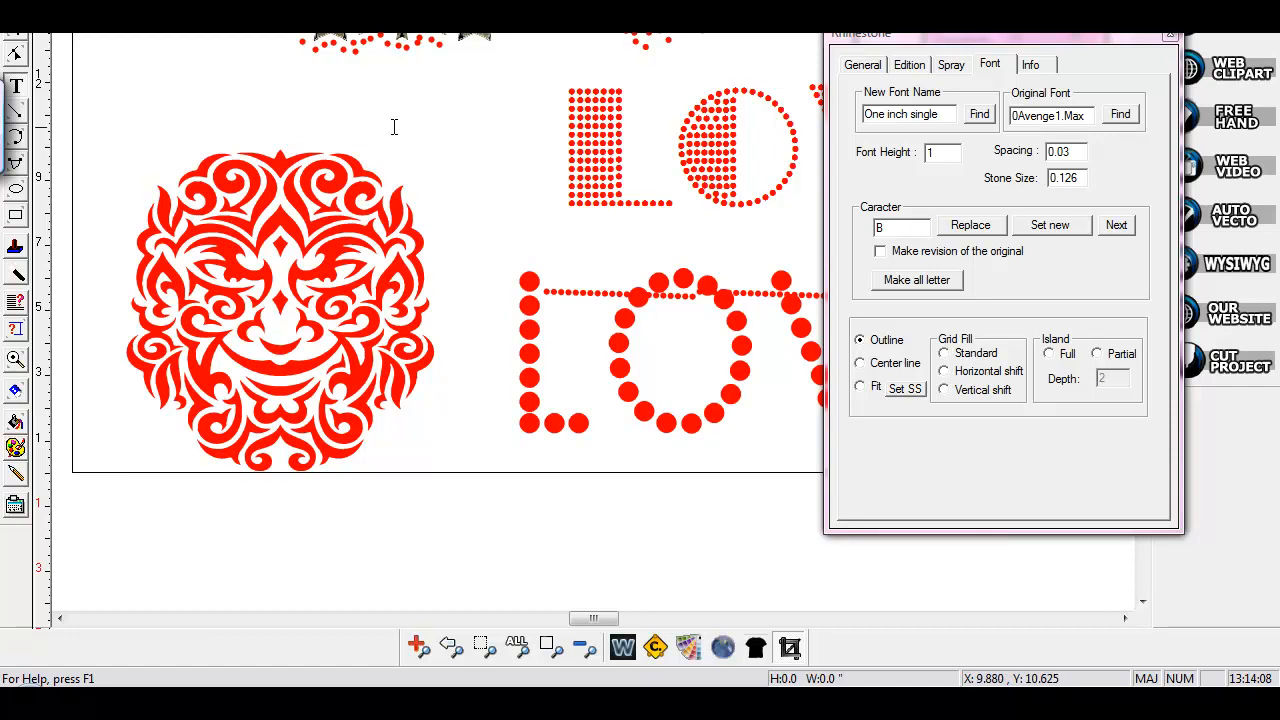
{"action": "left_click", "coordinate": [16, 31]}
{"action": "left_click_drag", "start_coordinate": [588, 617], "coordinate": [606, 617]}
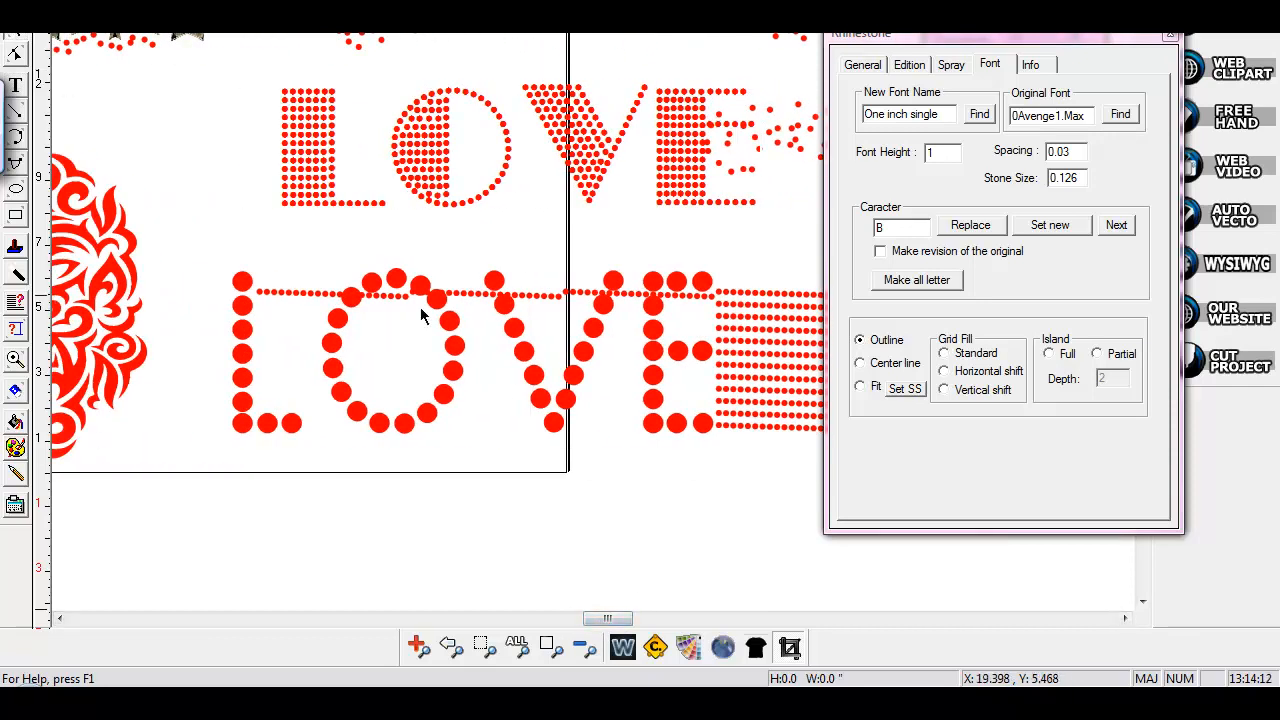
{"action": "left_click_drag", "start_coordinate": [410, 425], "coordinate": [387, 552]}
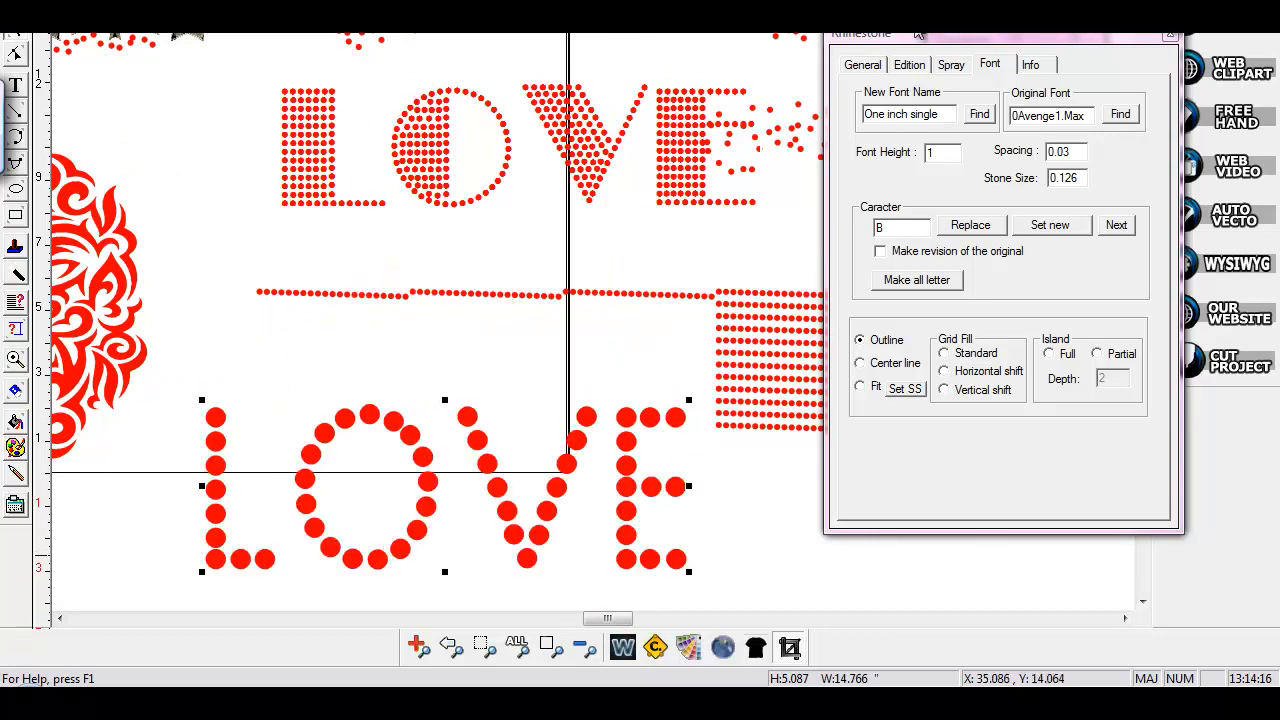
Step: Resize the new LOVE text to the 21 SS stone size and place it just below the long stone row
{"action": "left_click", "coordinate": [862, 64]}
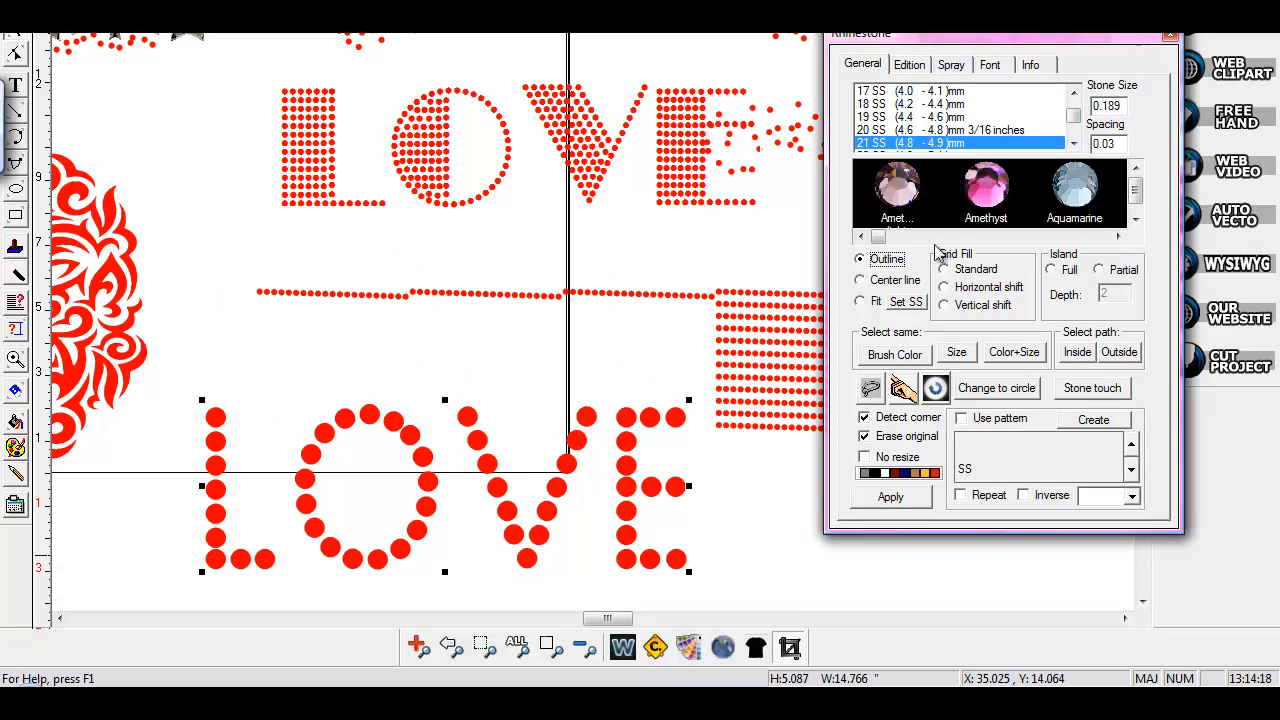
{"action": "left_click", "coordinate": [909, 66]}
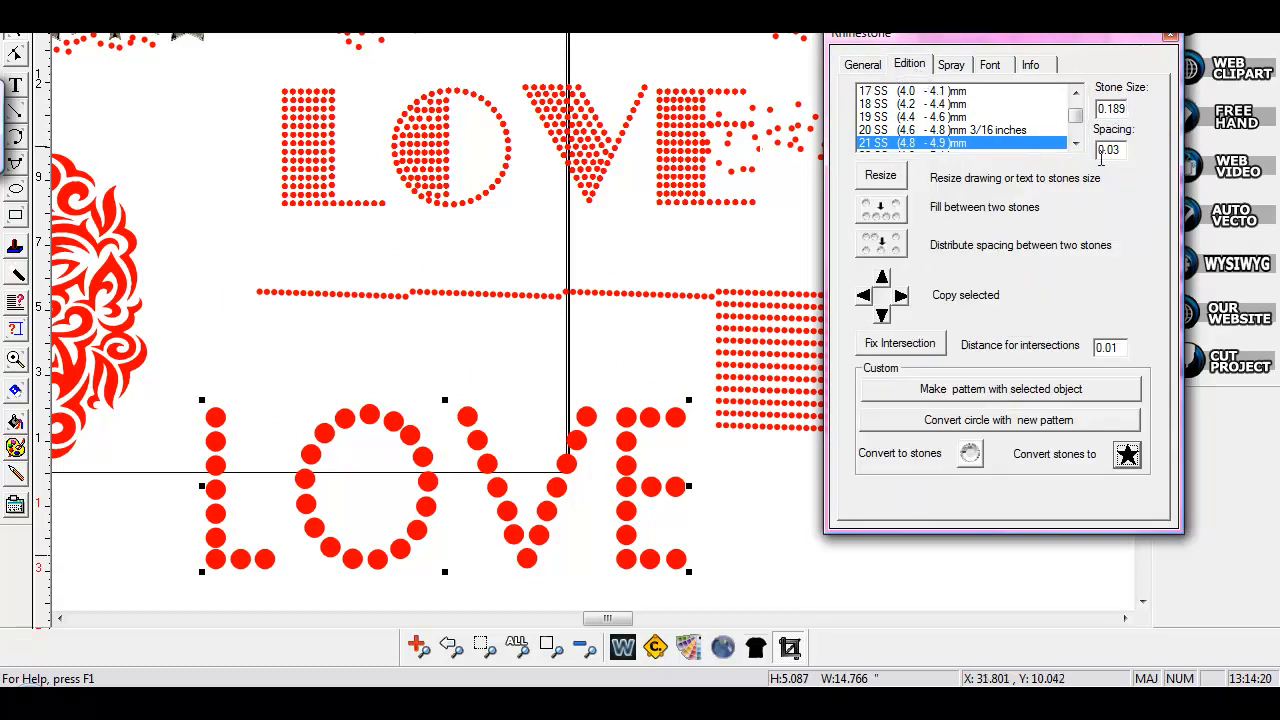
{"action": "left_click", "coordinate": [881, 178]}
{"action": "left_click_drag", "start_coordinate": [300, 549], "coordinate": [460, 258]}
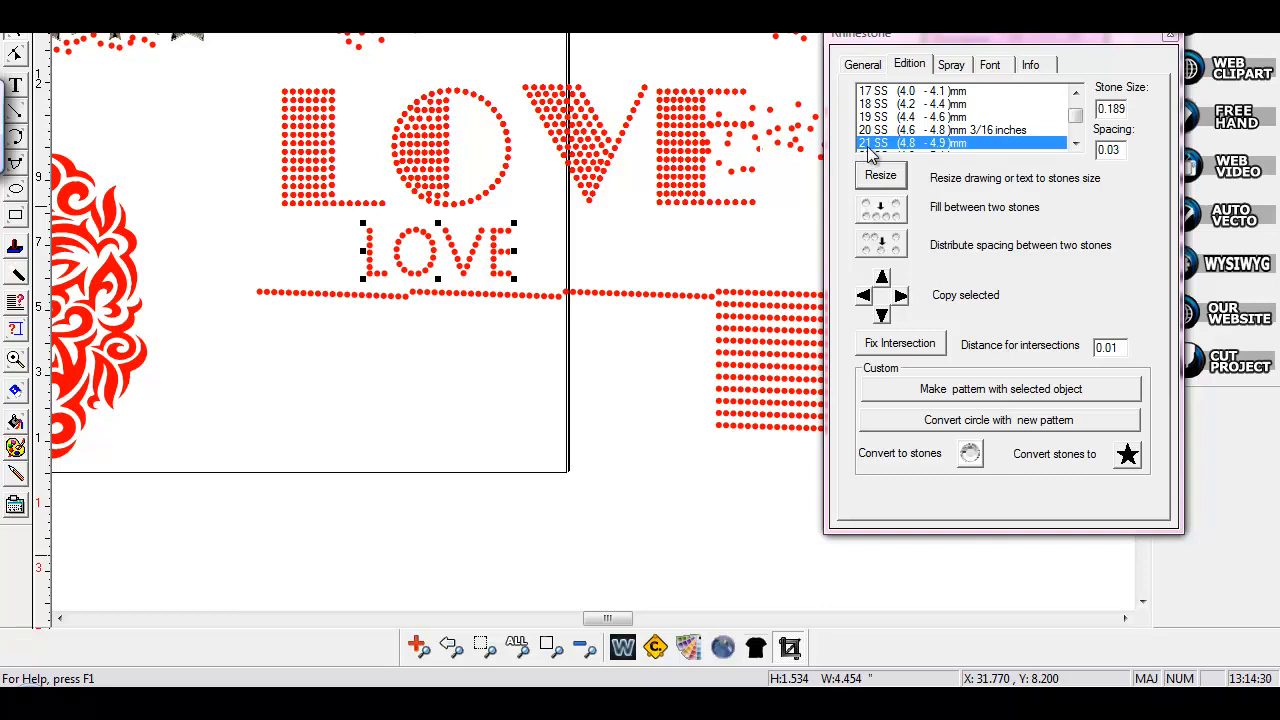
{"action": "left_click_drag", "start_coordinate": [480, 258], "coordinate": [486, 383]}
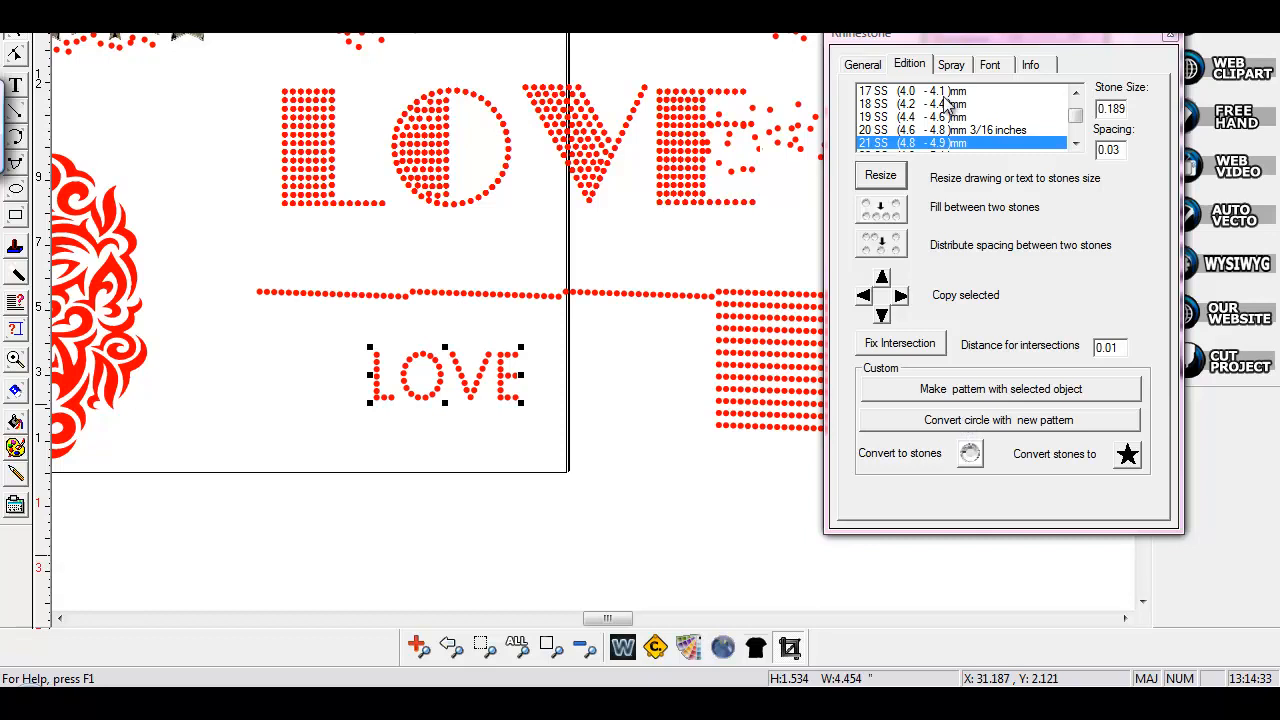
Step: Review the rhinestone font settings and the stone count and cost information, and close the rhinestone tools
{"action": "left_click", "coordinate": [990, 67]}
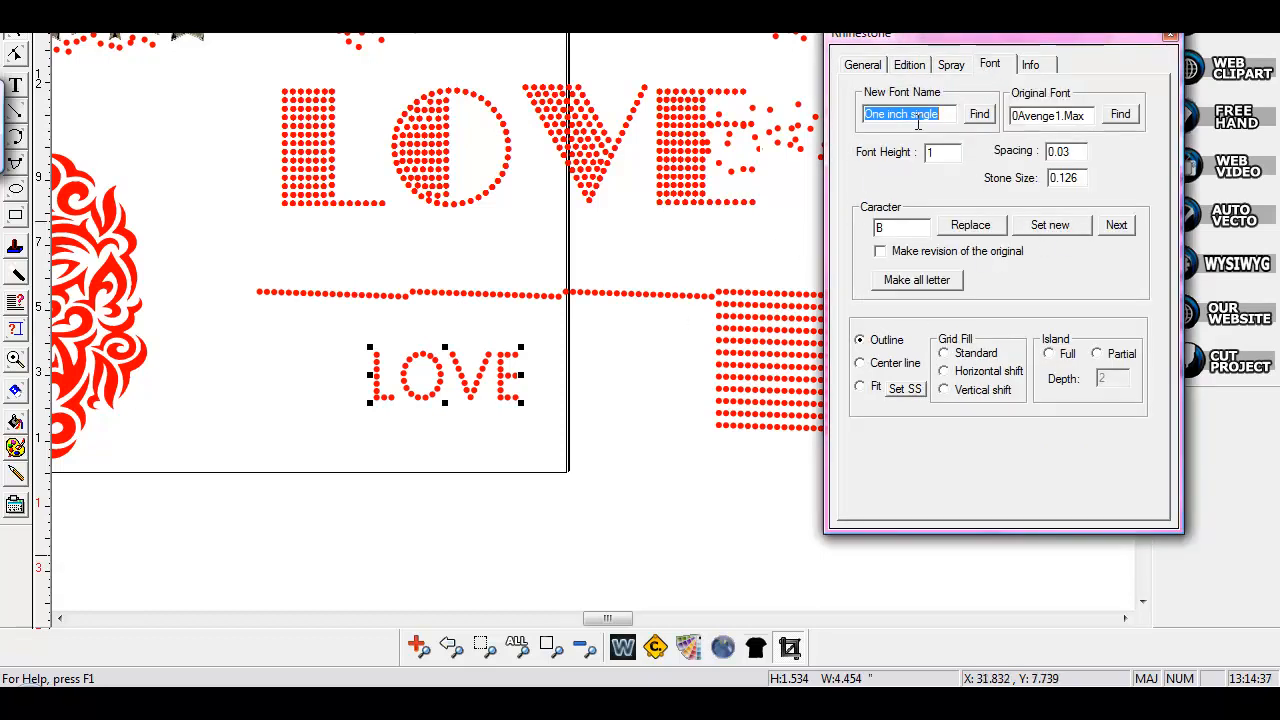
{"action": "left_click", "coordinate": [1033, 70]}
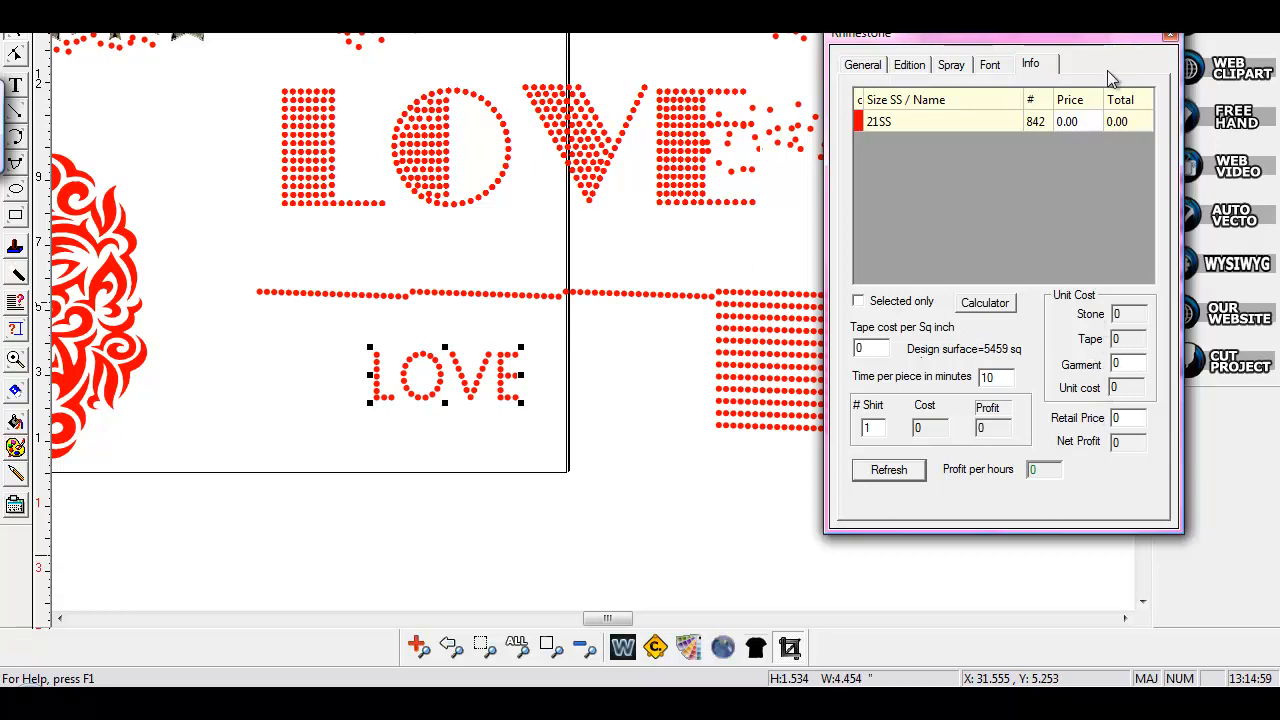
{"action": "left_click", "coordinate": [1170, 37]}
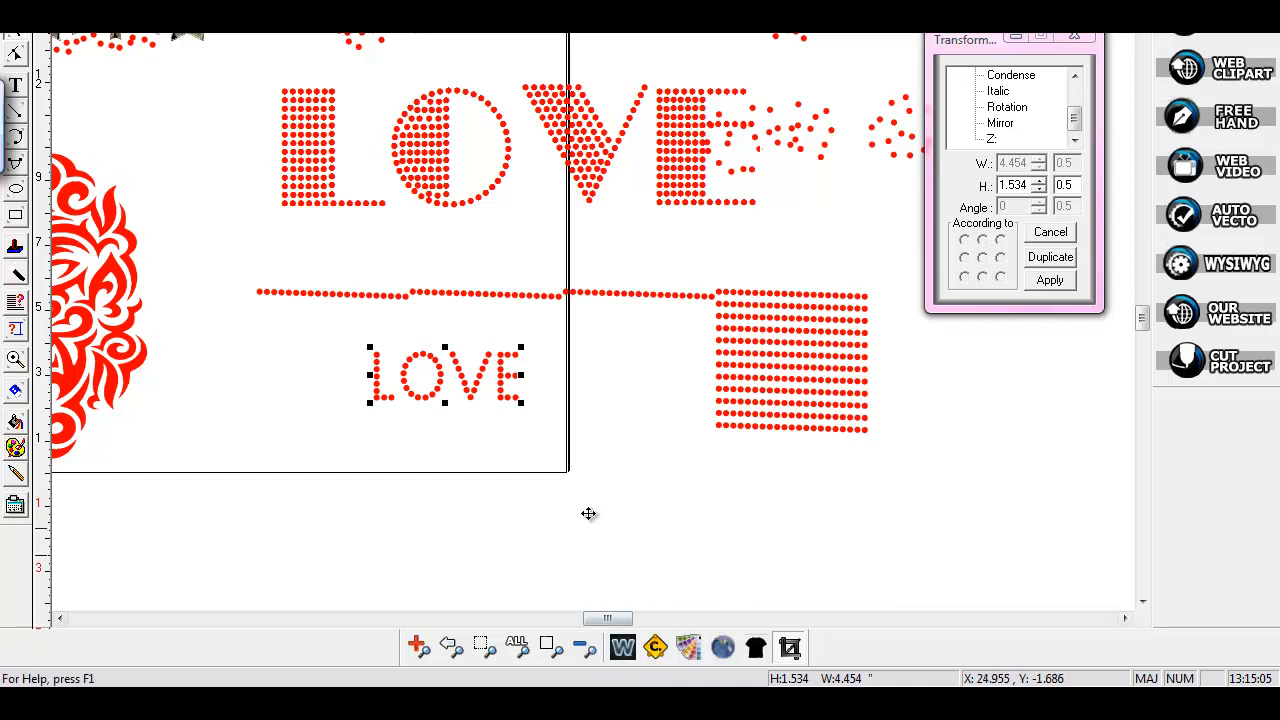
Step: Delete the stone rows, the filled stone block and both rhinestone LOVE texts
{"action": "left_click_drag", "start_coordinate": [221, 210], "coordinate": [914, 477]}
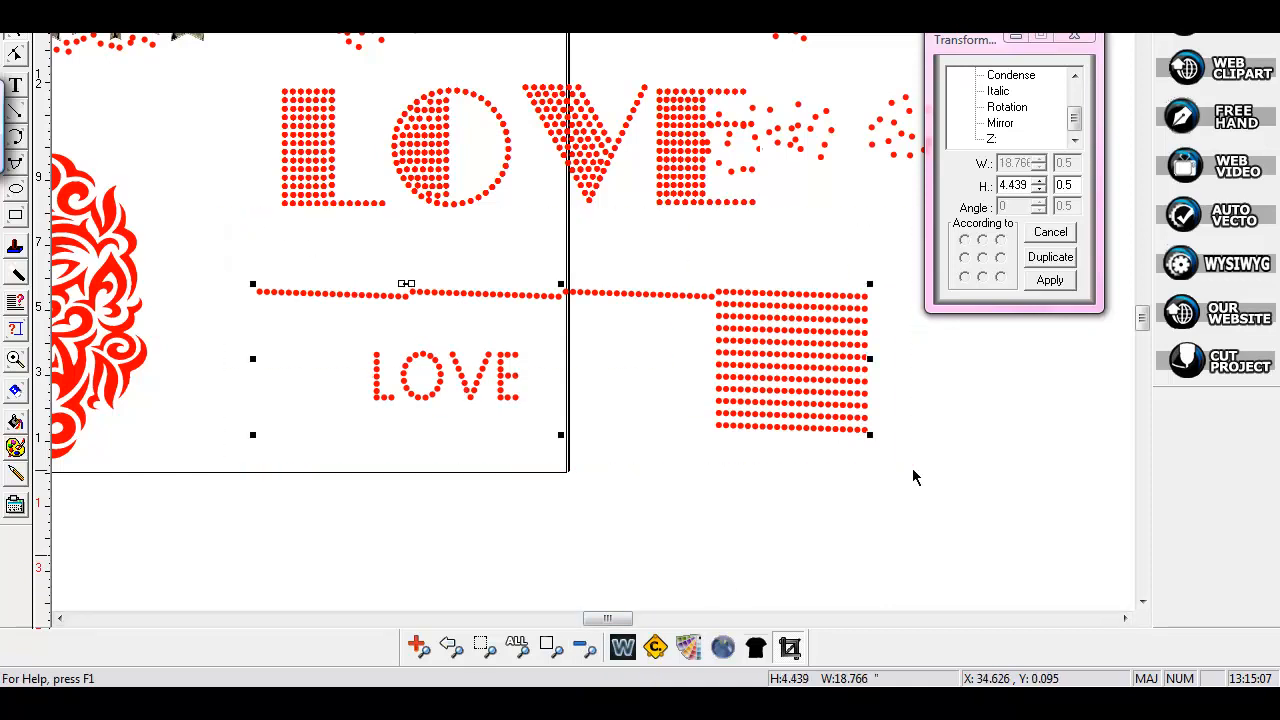
{"action": "key", "text": "Delete"}
{"action": "left_click_drag", "start_coordinate": [257, 59], "coordinate": [899, 294]}
{"action": "key", "text": "Delete"}
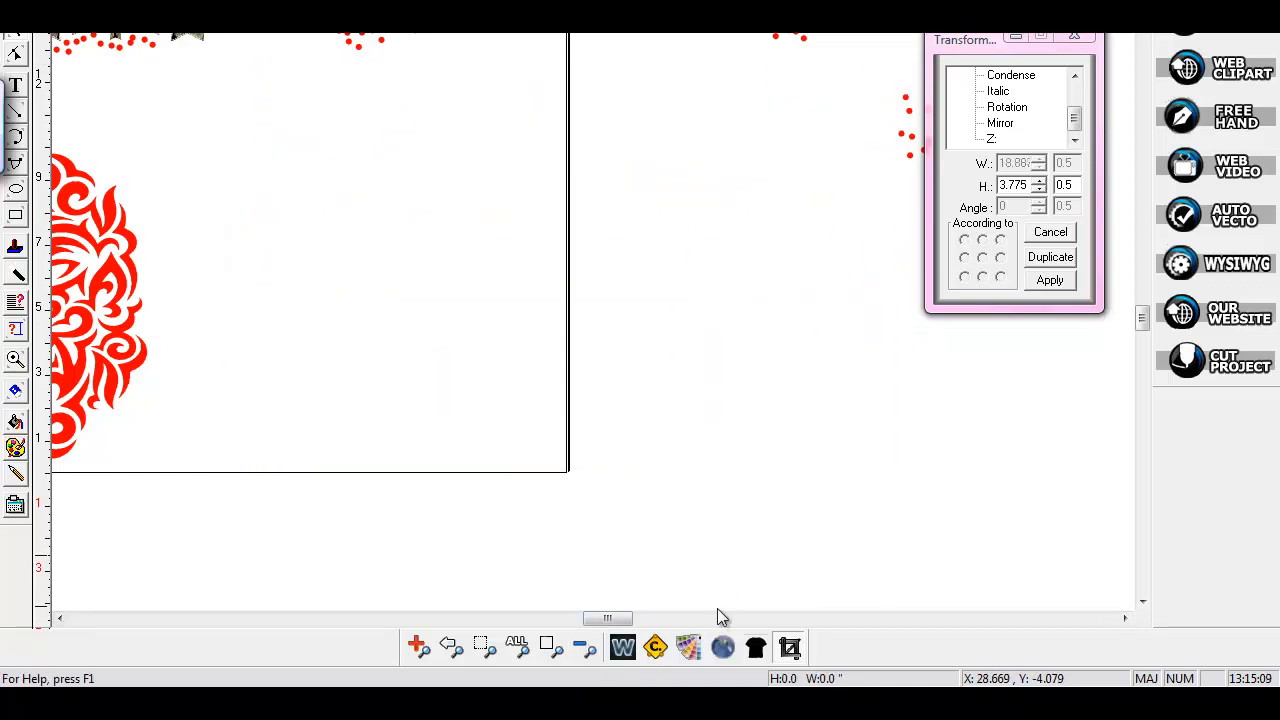
Step: Delete the remaining scattered stones beside and above the page, keeping the Minnesota design and the tribal face
{"action": "left_click_drag", "start_coordinate": [610, 617], "coordinate": [619, 617]}
{"action": "left_click_drag", "start_coordinate": [713, 81], "coordinate": [894, 174]}
{"action": "key", "text": "Delete"}
{"action": "left_click_drag", "start_coordinate": [861, 74], "coordinate": [922, 171]}
{"action": "key", "text": "Delete"}
{"action": "scroll", "coordinate": [1099, 45], "scroll_direction": "up", "scroll_amount": 5}
{"action": "left_click_drag", "start_coordinate": [216, 91], "coordinate": [846, 354]}
{"action": "key", "text": "Delete"}
{"action": "key", "text": "Delete"}
{"action": "left_click_drag", "start_coordinate": [618, 618], "coordinate": [610, 621]}
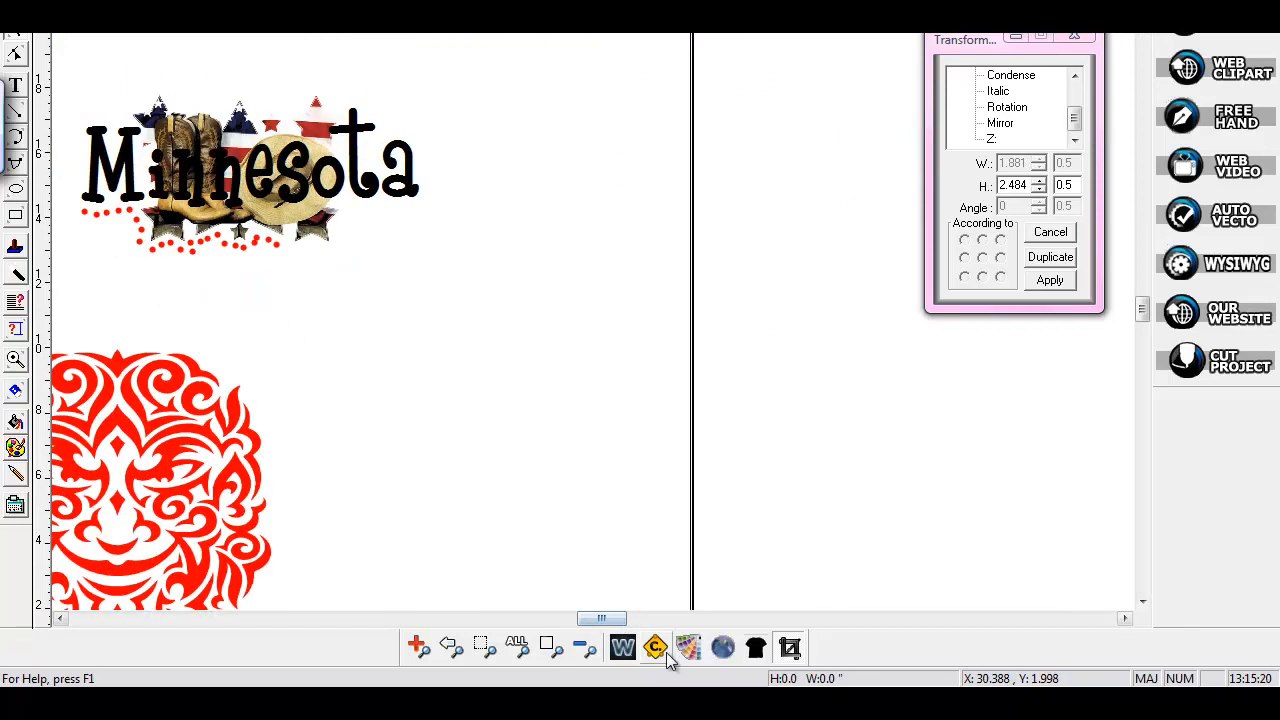
Step: Place the T-shirt template with the slanted hem beside the page and colour it black
{"action": "left_click", "coordinate": [585, 647]}
{"action": "left_click", "coordinate": [757, 647]}
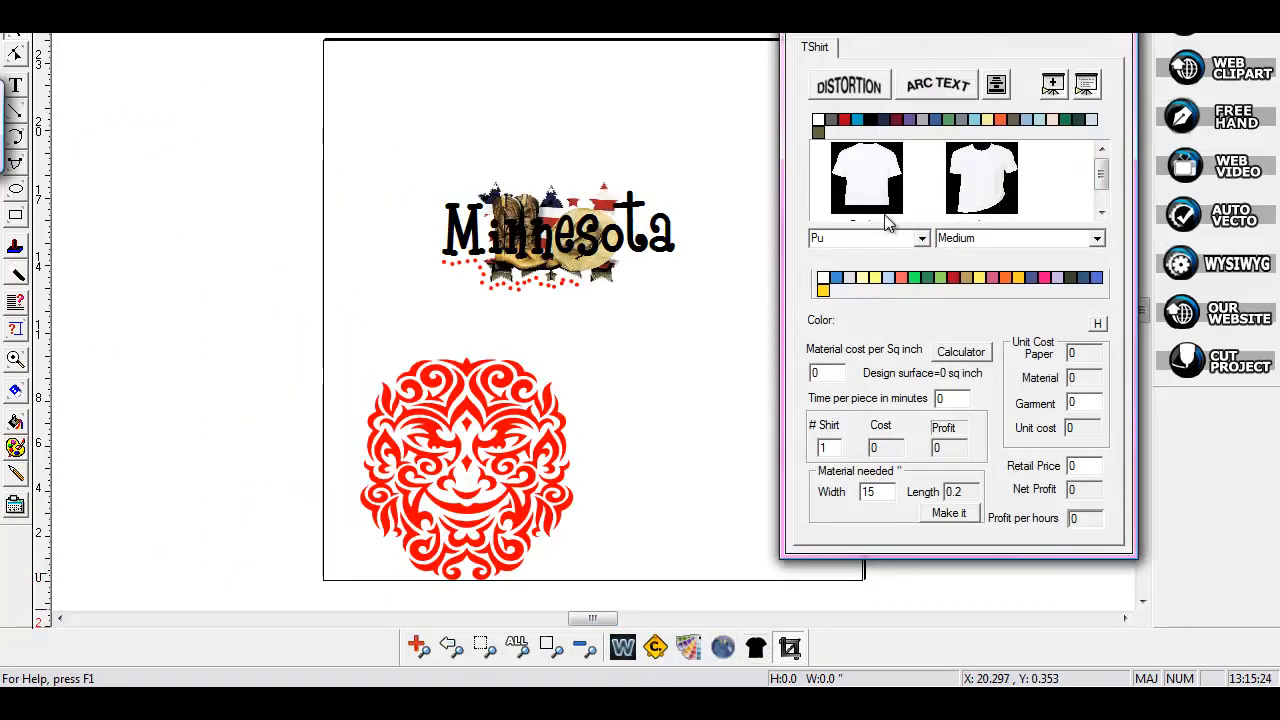
{"action": "left_click", "coordinate": [981, 195]}
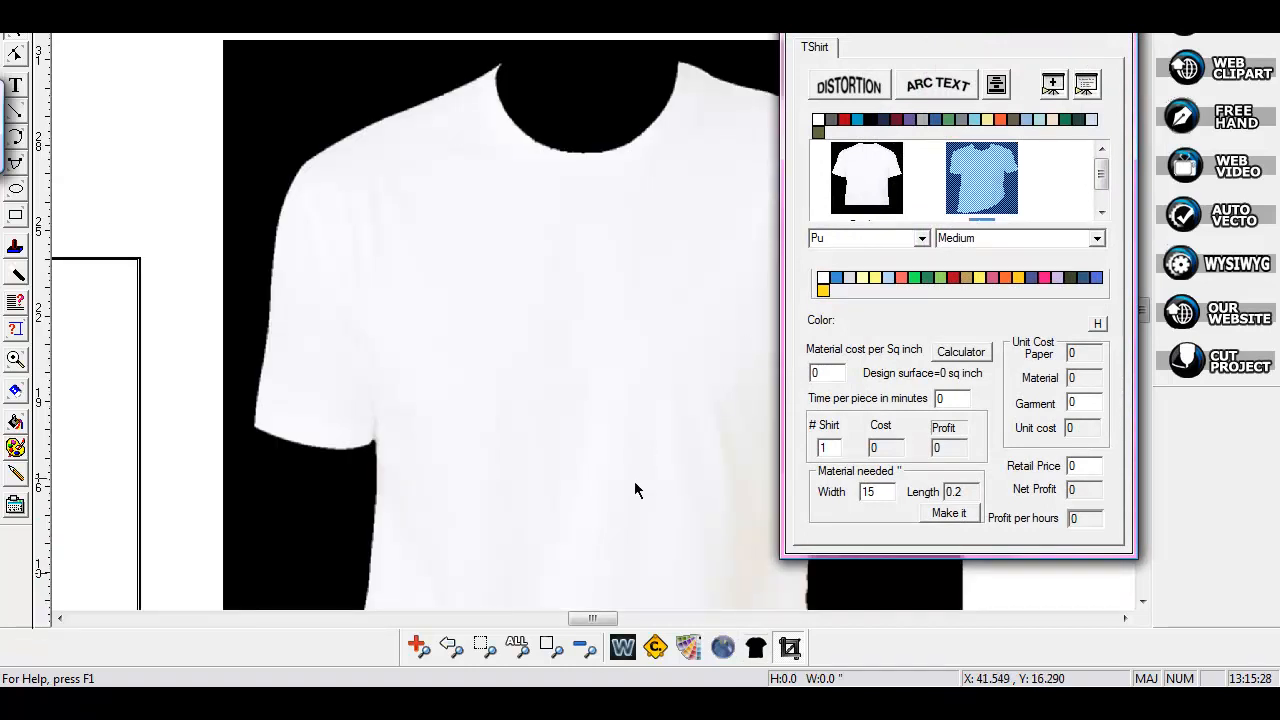
{"action": "left_click", "coordinate": [585, 647]}
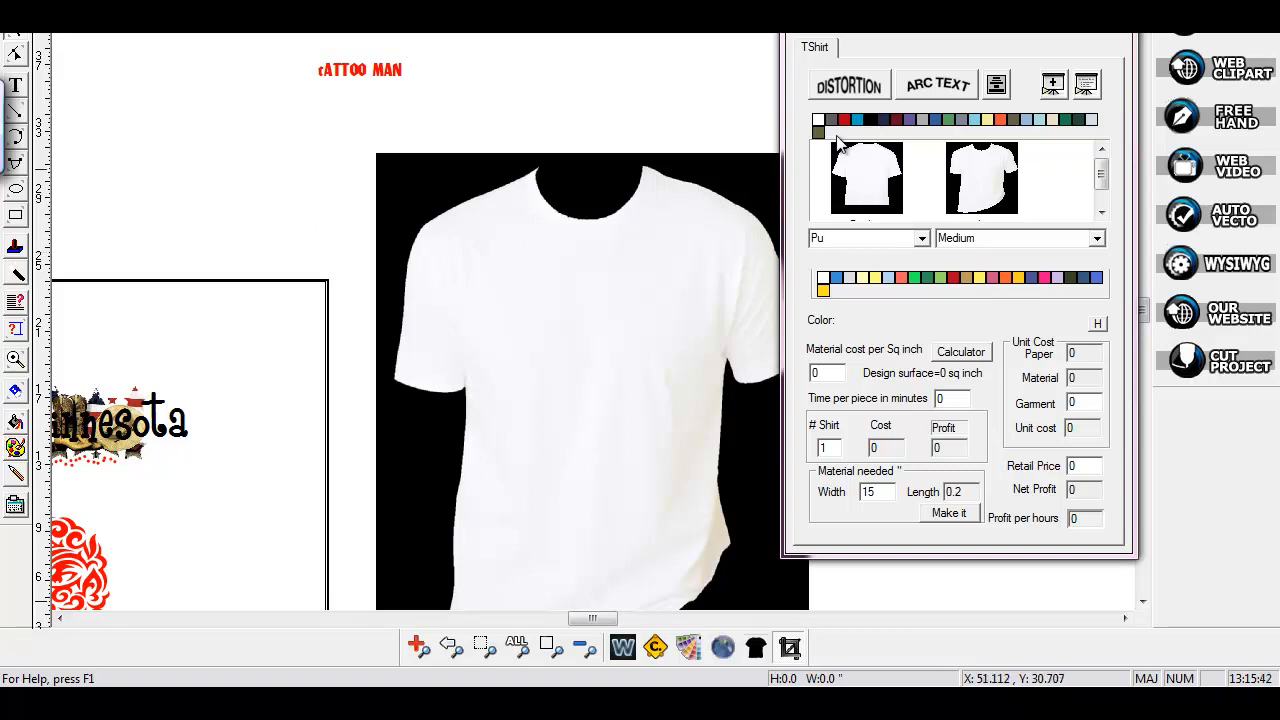
{"action": "left_click", "coordinate": [871, 121]}
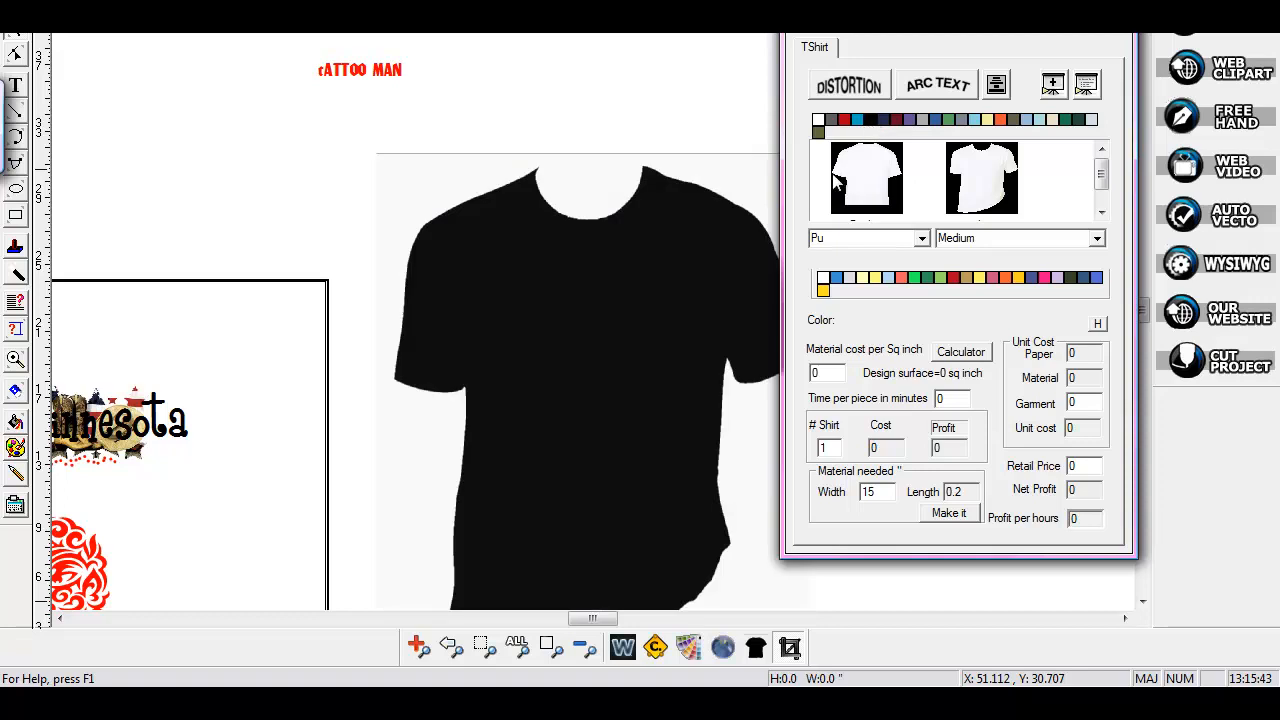
{"action": "left_click_drag", "start_coordinate": [928, 41], "coordinate": [1072, 37]}
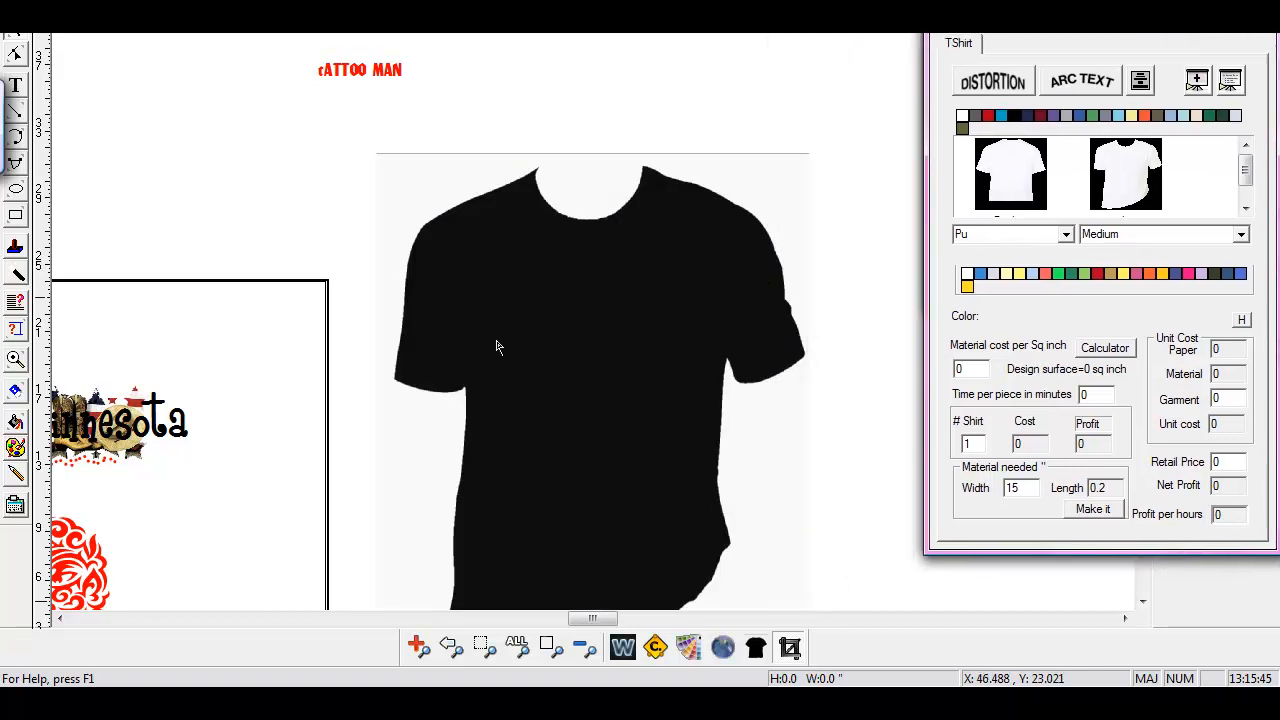
Step: Write TATTOO MAN in the Hombre font and enlarge it to about 13.2 by 2.1 inches across the shirt's chest
{"action": "left_click", "coordinate": [270, 22]}
{"action": "left_click", "coordinate": [440, 183]}
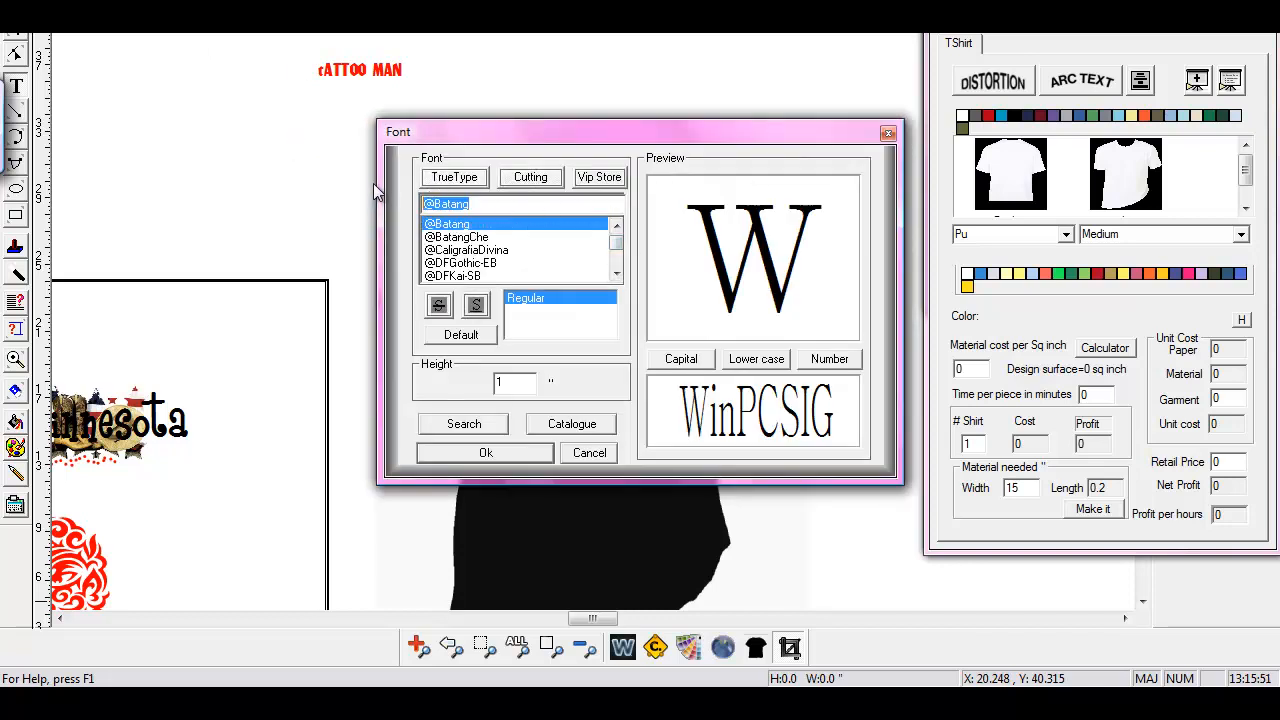
{"action": "type", "text": "HOM"}
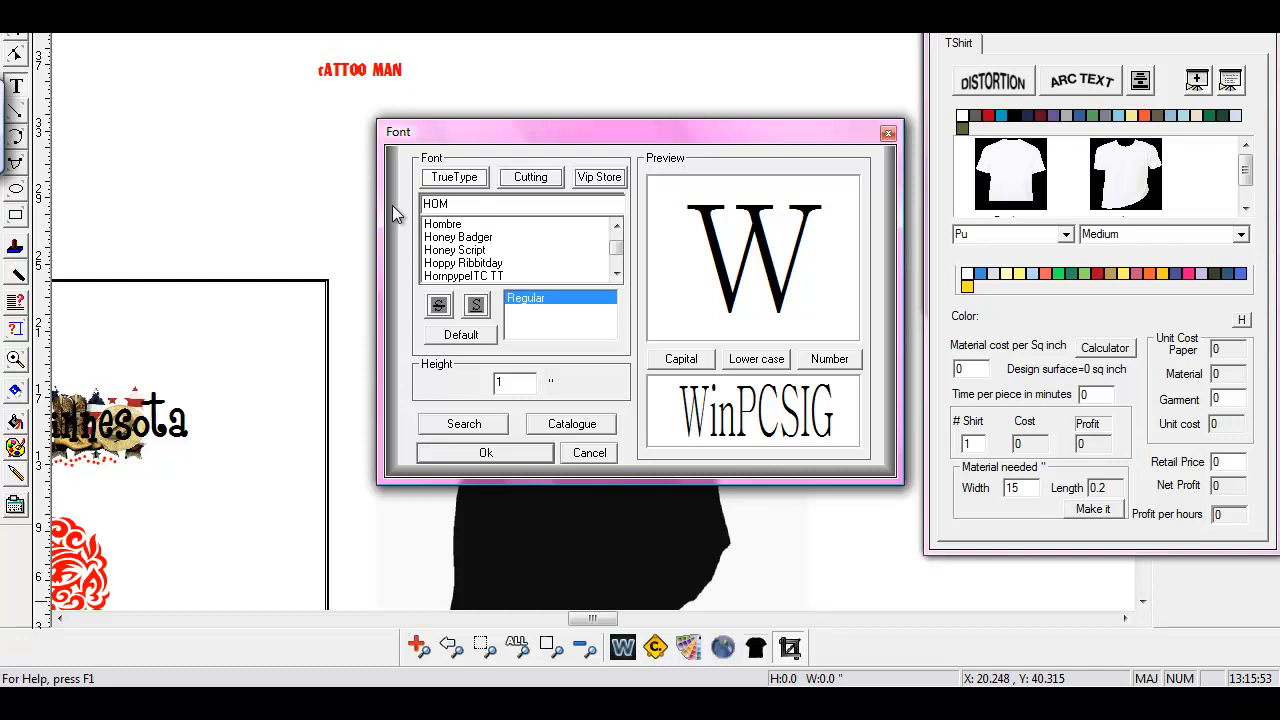
{"action": "left_click", "coordinate": [440, 225]}
{"action": "left_click", "coordinate": [485, 452]}
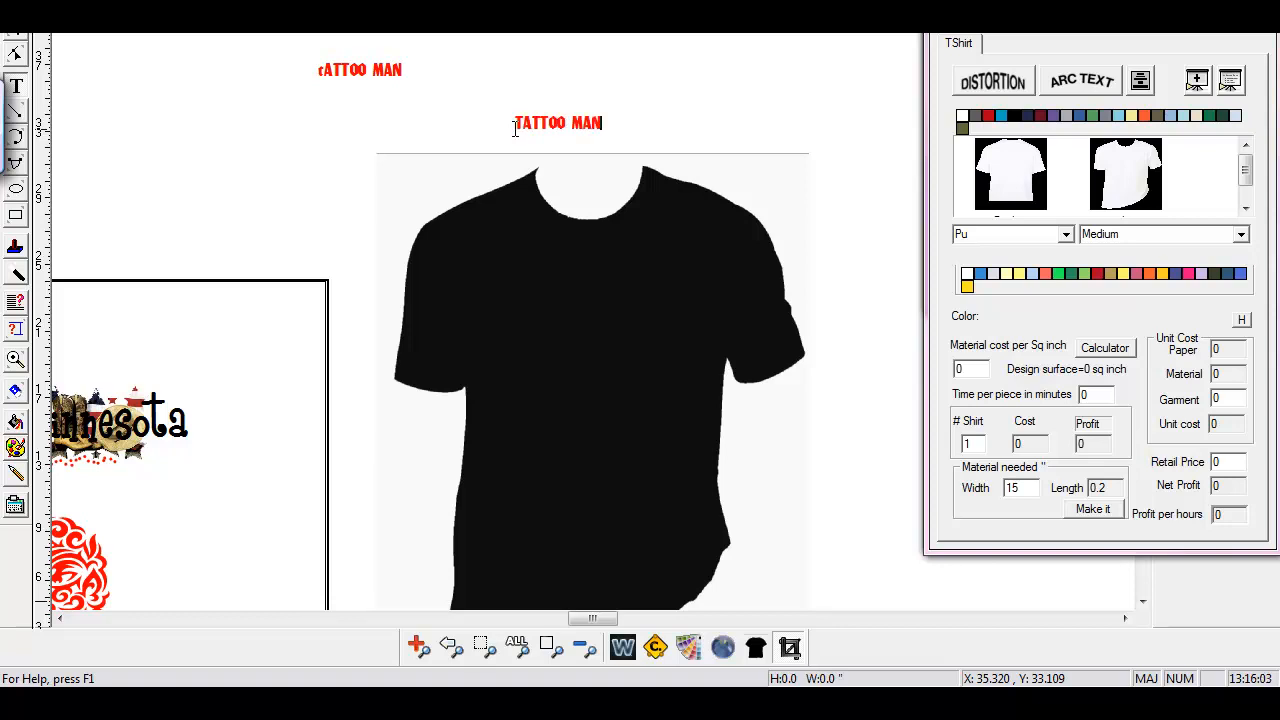
{"action": "left_click", "coordinate": [15, 52]}
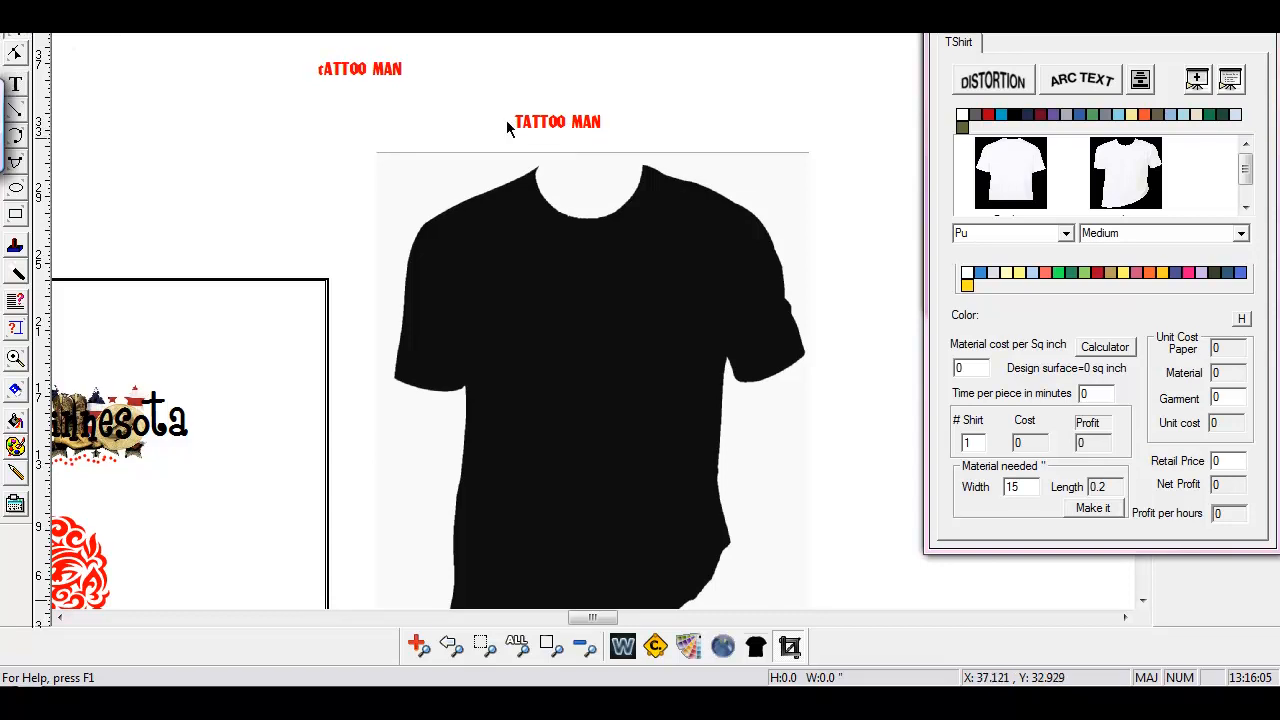
{"action": "left_click", "coordinate": [575, 122]}
{"action": "mouse_move", "coordinate": [605, 259]}
{"action": "left_mouse_down"}
{"action": "mouse_move", "coordinate": [601, 282]}
{"action": "mouse_move", "coordinate": [704, 266]}
{"action": "mouse_move", "coordinate": [618, 306]}
{"action": "mouse_move", "coordinate": [715, 260]}
{"action": "mouse_move", "coordinate": [670, 284]}
{"action": "mouse_move", "coordinate": [602, 283]}
{"action": "left_mouse_up"}
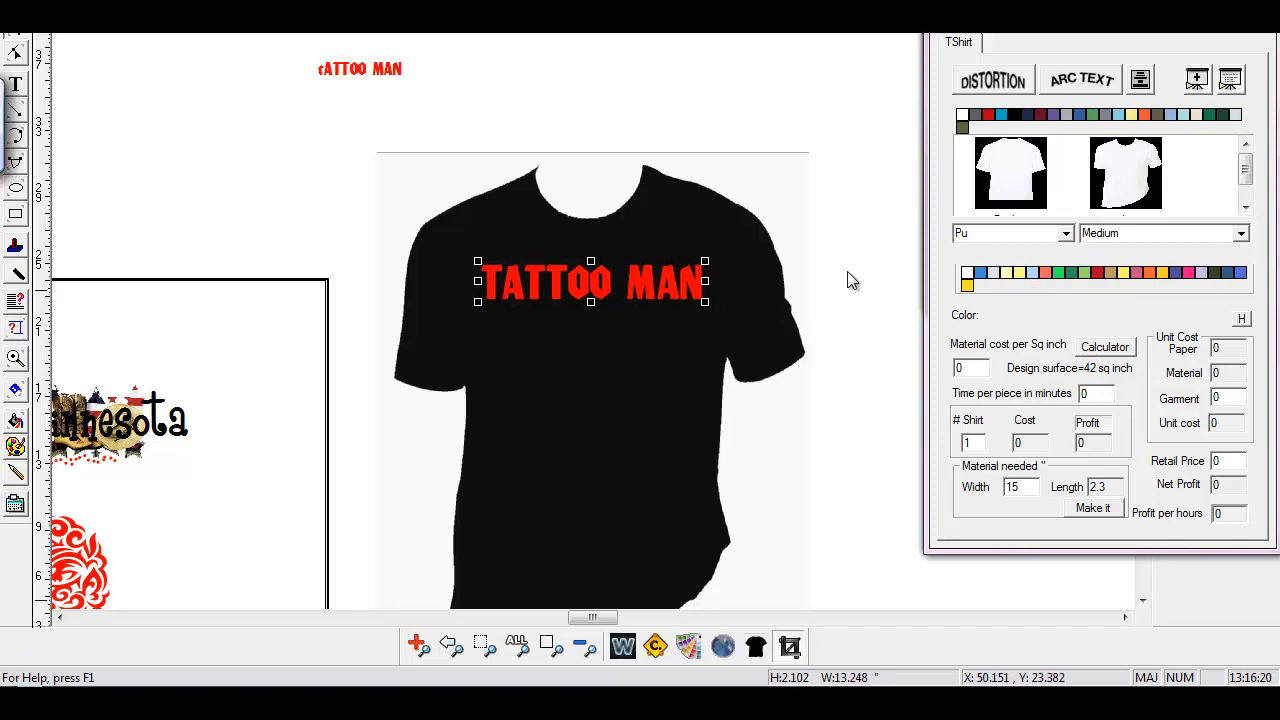
Step: Arc the TATTOO MAN text, separate it from its path and delete the red guide circle
{"action": "left_click", "coordinate": [1061, 84]}
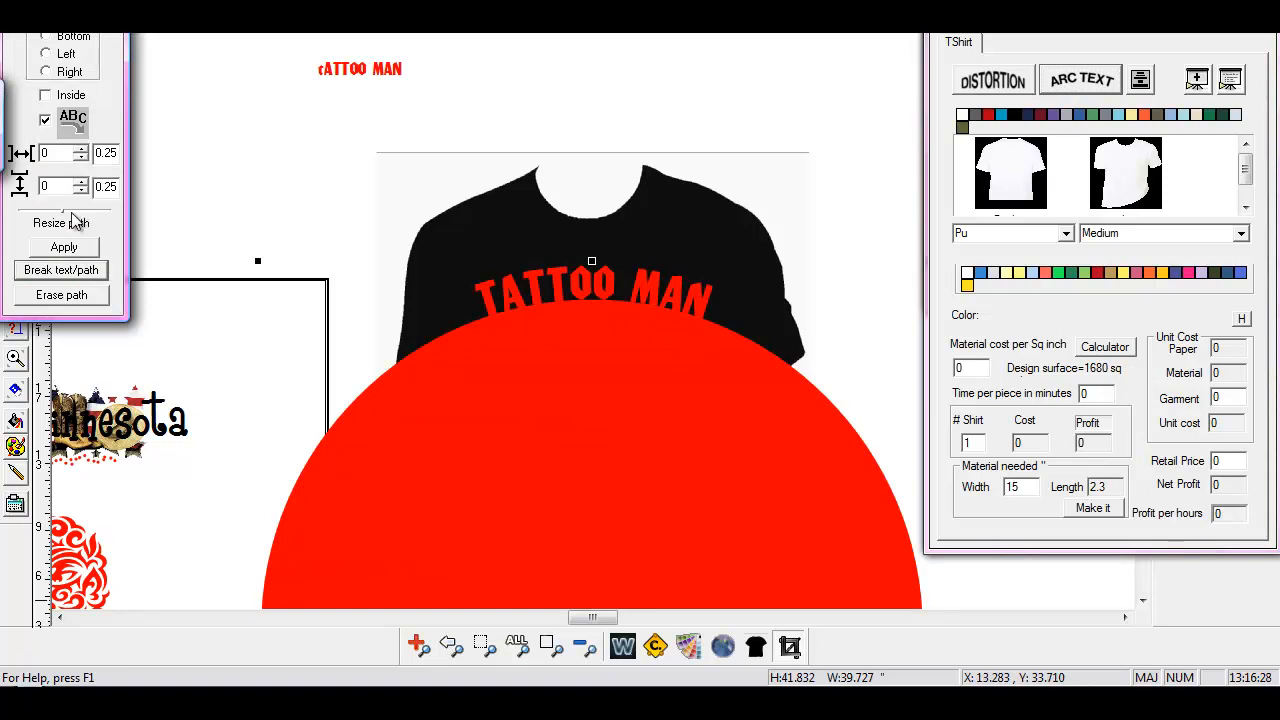
{"action": "left_click", "coordinate": [64, 247]}
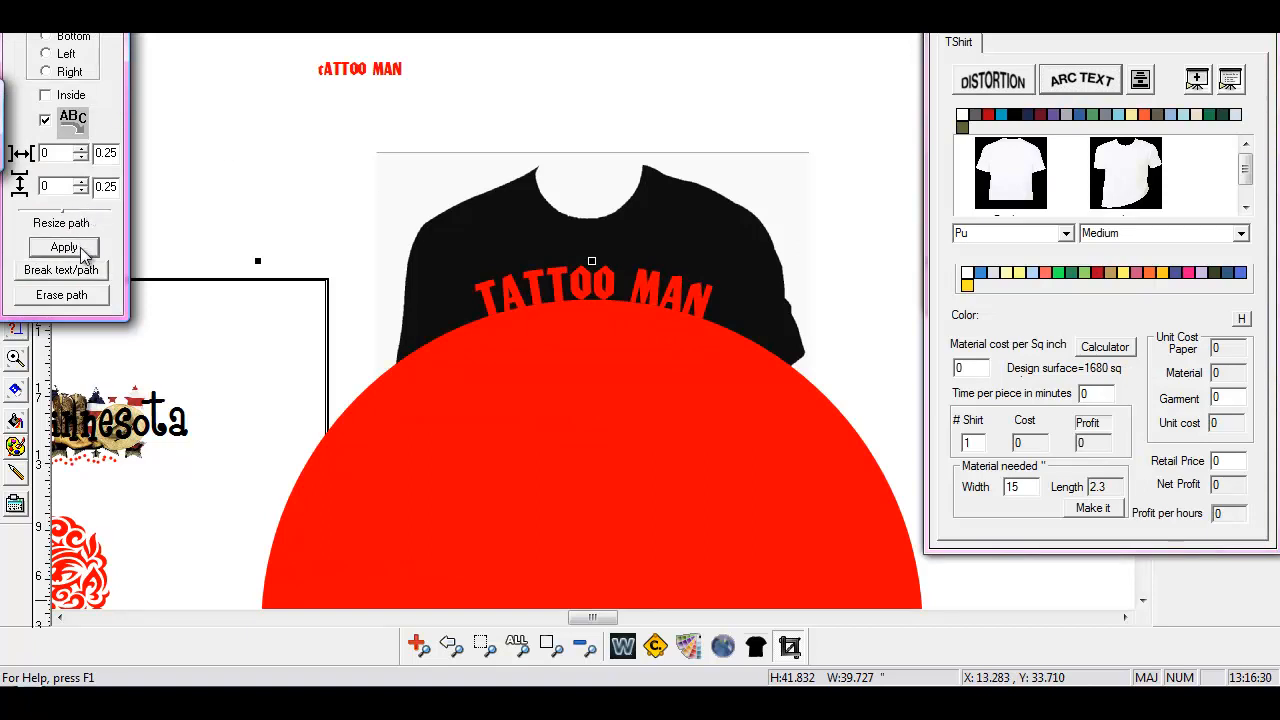
{"action": "left_click", "coordinate": [86, 280]}
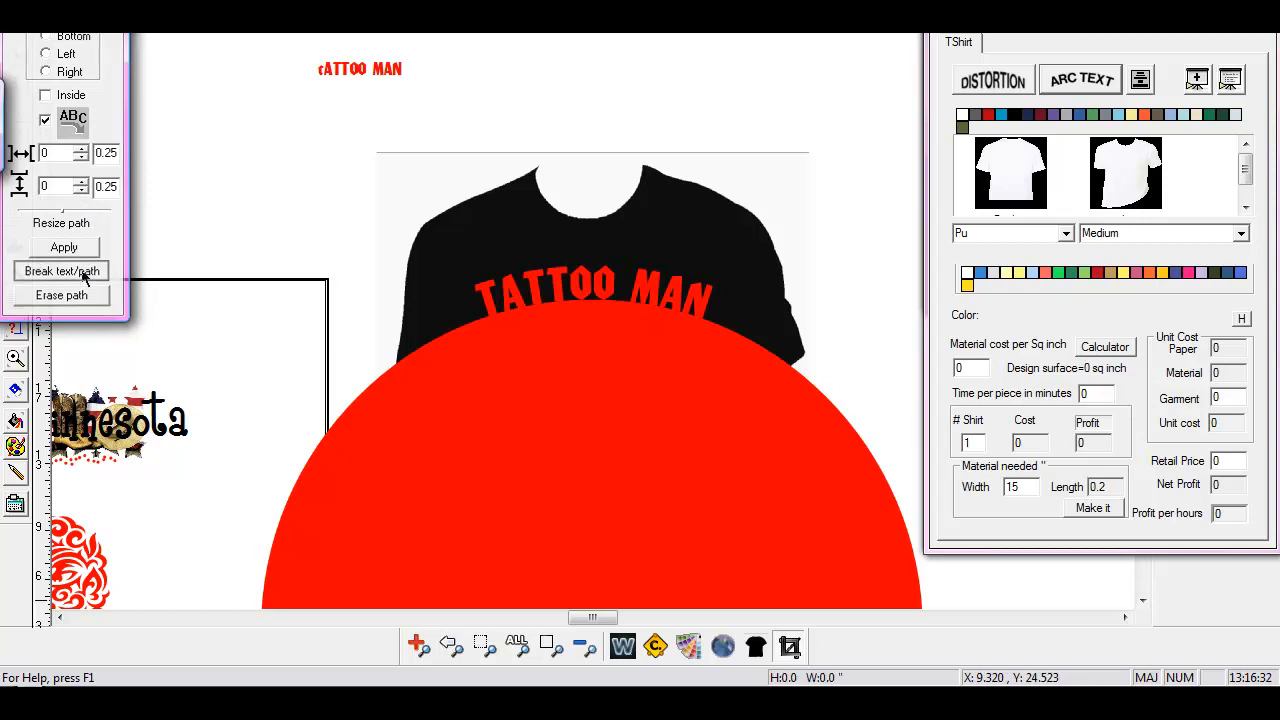
{"action": "left_click_drag", "start_coordinate": [477, 349], "coordinate": [481, 423]}
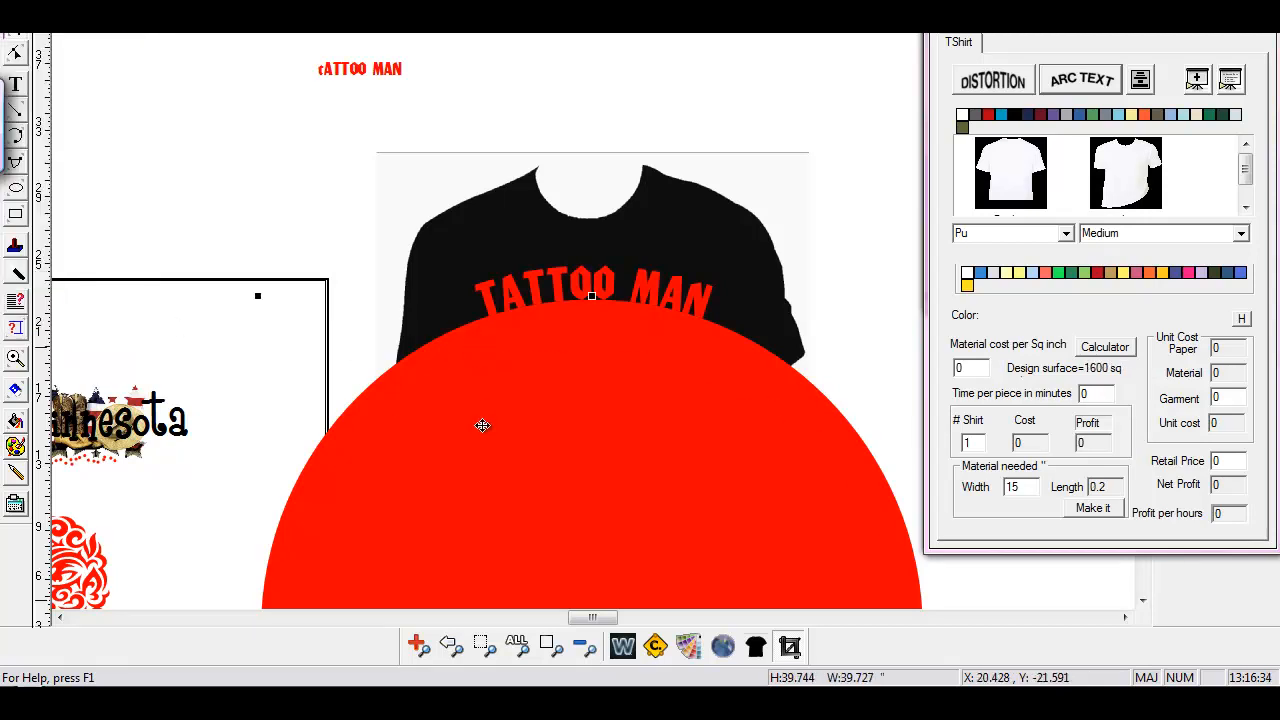
{"action": "key", "text": "Delete"}
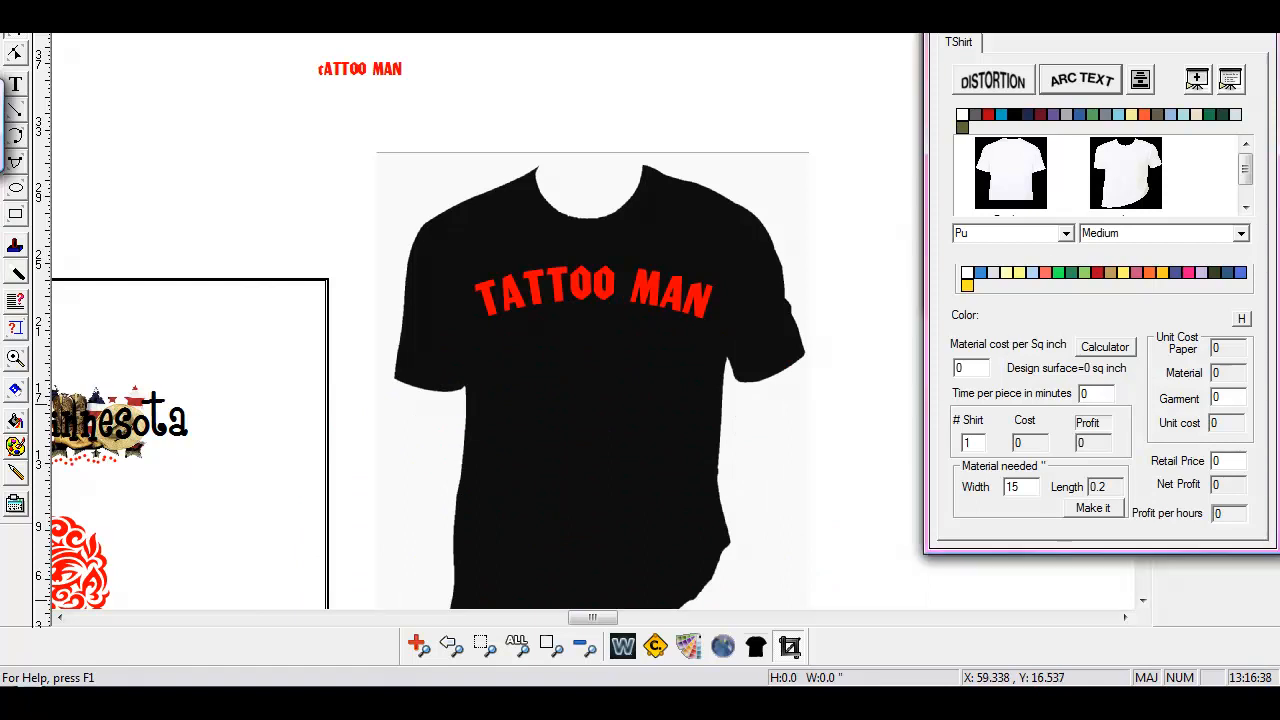
Step: Move the red tribal face from the page onto the black shirt, centred under the arched TATTOO MAN text
{"action": "left_click_drag", "start_coordinate": [1129, 40], "coordinate": [1107, 18]}
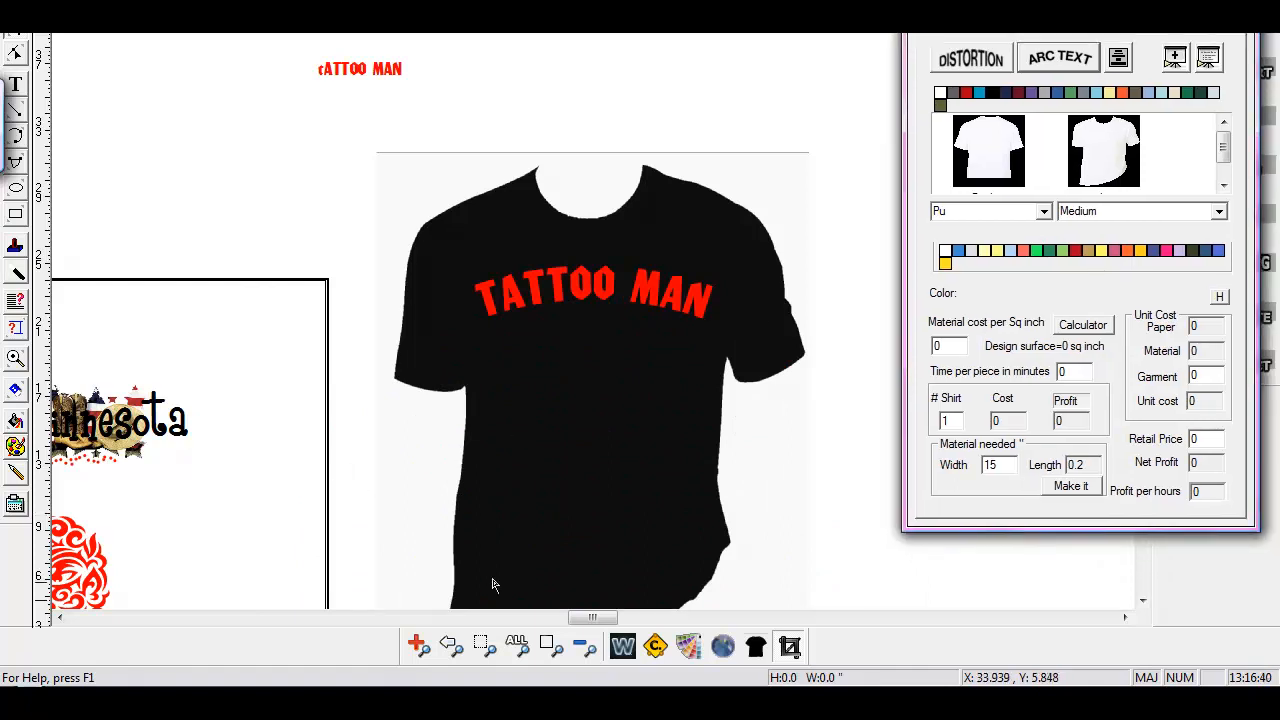
{"action": "left_click_drag", "start_coordinate": [583, 618], "coordinate": [575, 620]}
{"action": "left_click", "coordinate": [219, 571]}
{"action": "left_click_drag", "start_coordinate": [196, 570], "coordinate": [758, 373]}
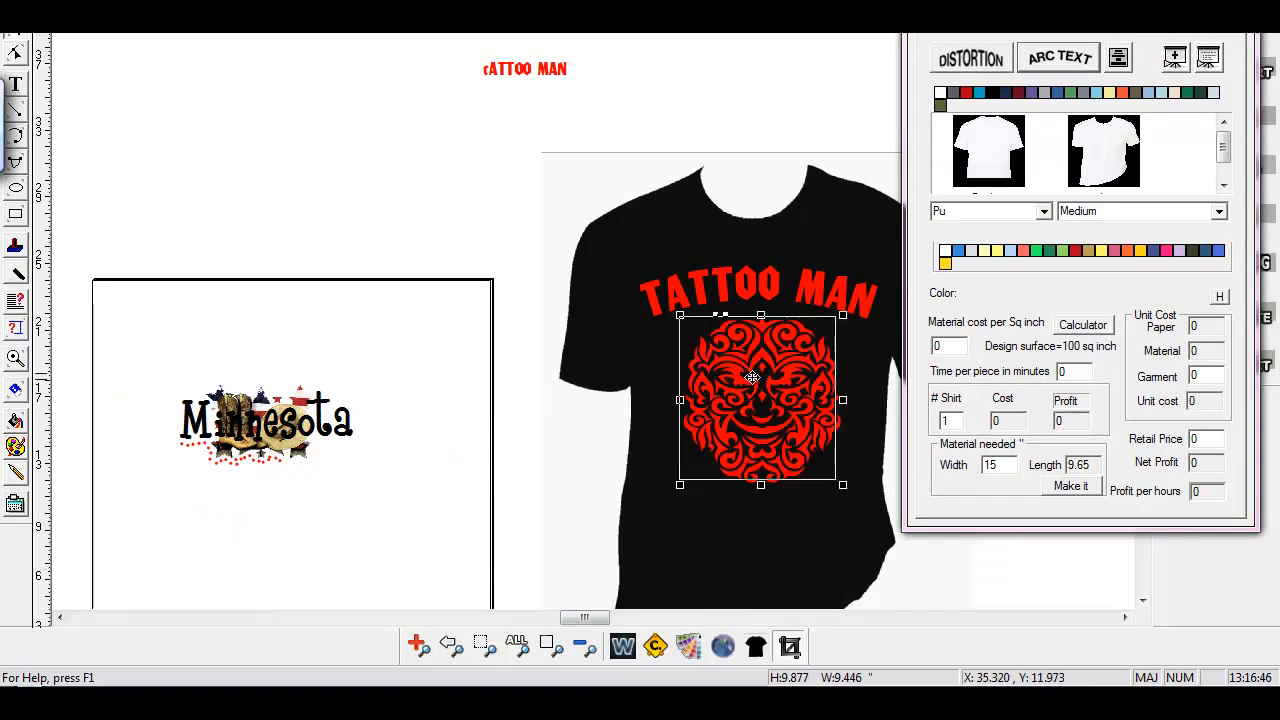
{"action": "left_click", "coordinate": [511, 335]}
{"action": "left_click_drag", "start_coordinate": [585, 617], "coordinate": [595, 616]}
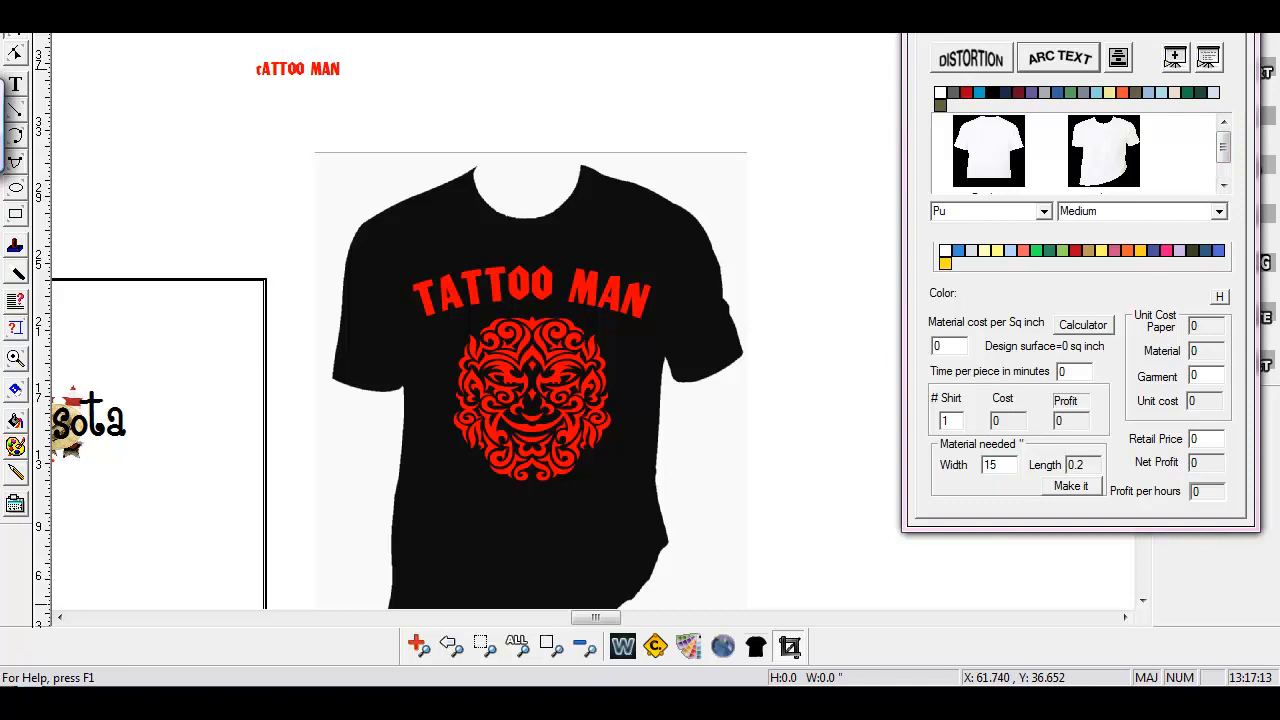
Step: Close the T-shirt mockup and move the arched text and tribal face together aside, away from the page
{"action": "left_click", "coordinate": [1231, 17]}
{"action": "left_click_drag", "start_coordinate": [377, 219], "coordinate": [696, 487]}
{"action": "left_click_drag", "start_coordinate": [509, 390], "coordinate": [882, 461]}
{"action": "left_click_drag", "start_coordinate": [593, 618], "coordinate": [575, 618]}
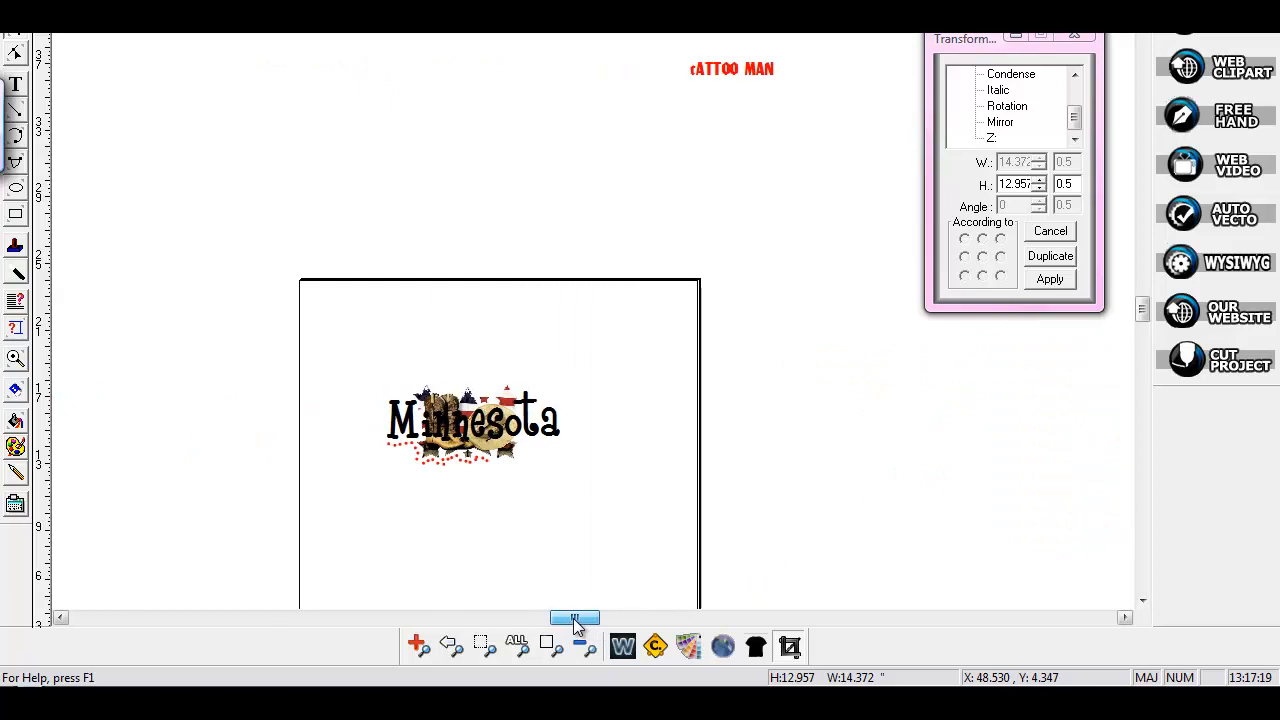
Step: Move the boots, hat and stars image out from behind the Minnesota lettering to below it
{"action": "left_click", "coordinate": [15, 358]}
{"action": "left_click_drag", "start_coordinate": [334, 363], "coordinate": [614, 523]}
{"action": "left_click", "coordinate": [15, 34]}
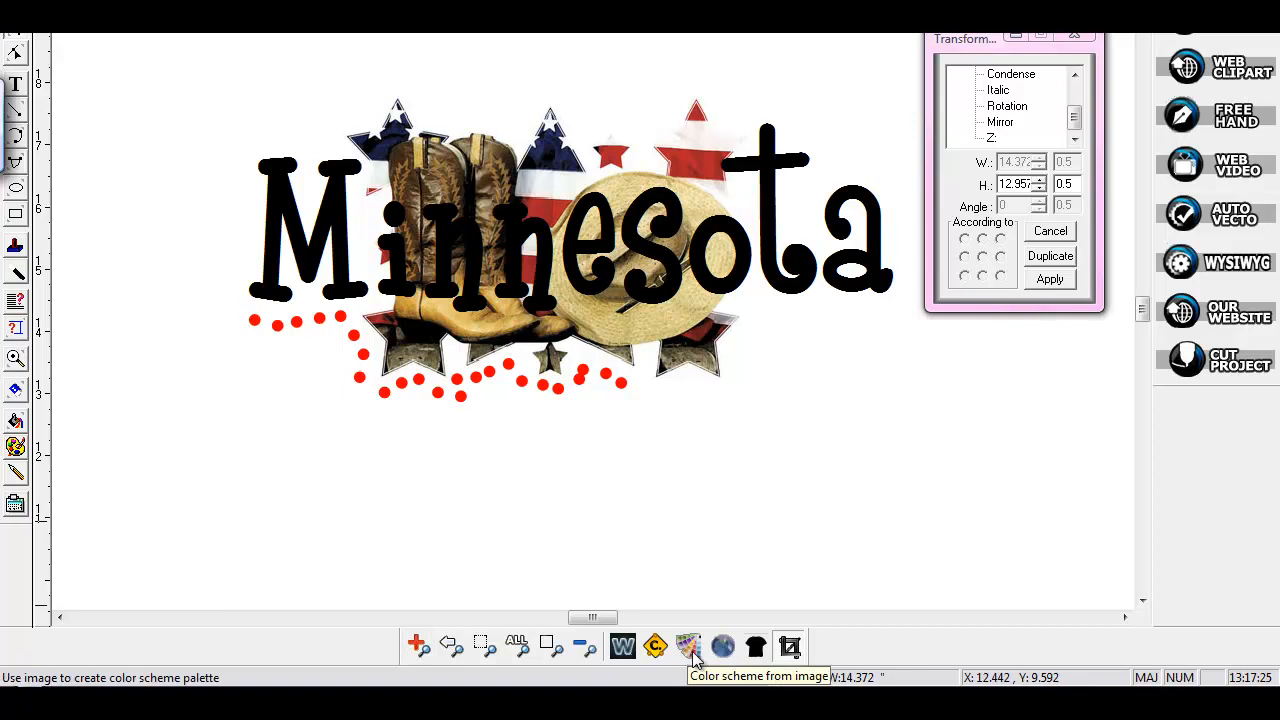
{"action": "left_click", "coordinate": [652, 326]}
{"action": "left_click_drag", "start_coordinate": [660, 322], "coordinate": [455, 566]}
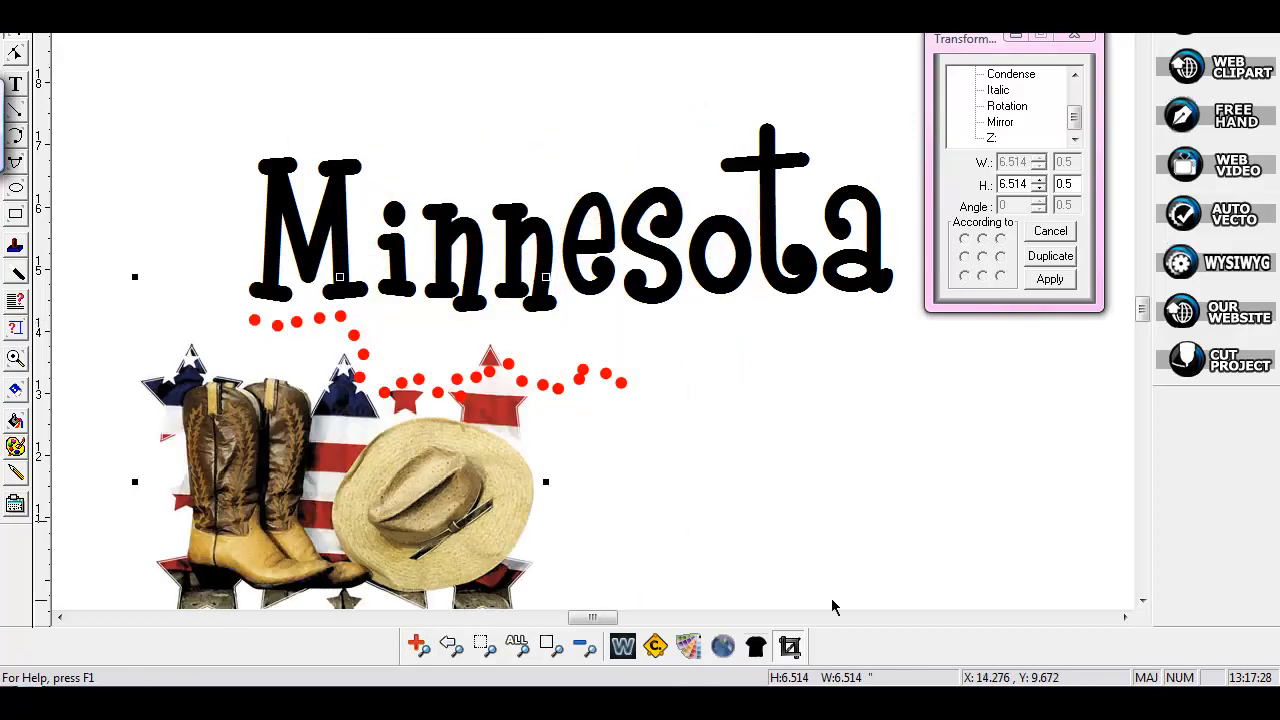
Step: Create a color scheme from the boots and hat image and page through its swatches in the color palette
{"action": "left_click", "coordinate": [689, 658]}
{"action": "left_click", "coordinate": [16, 450]}
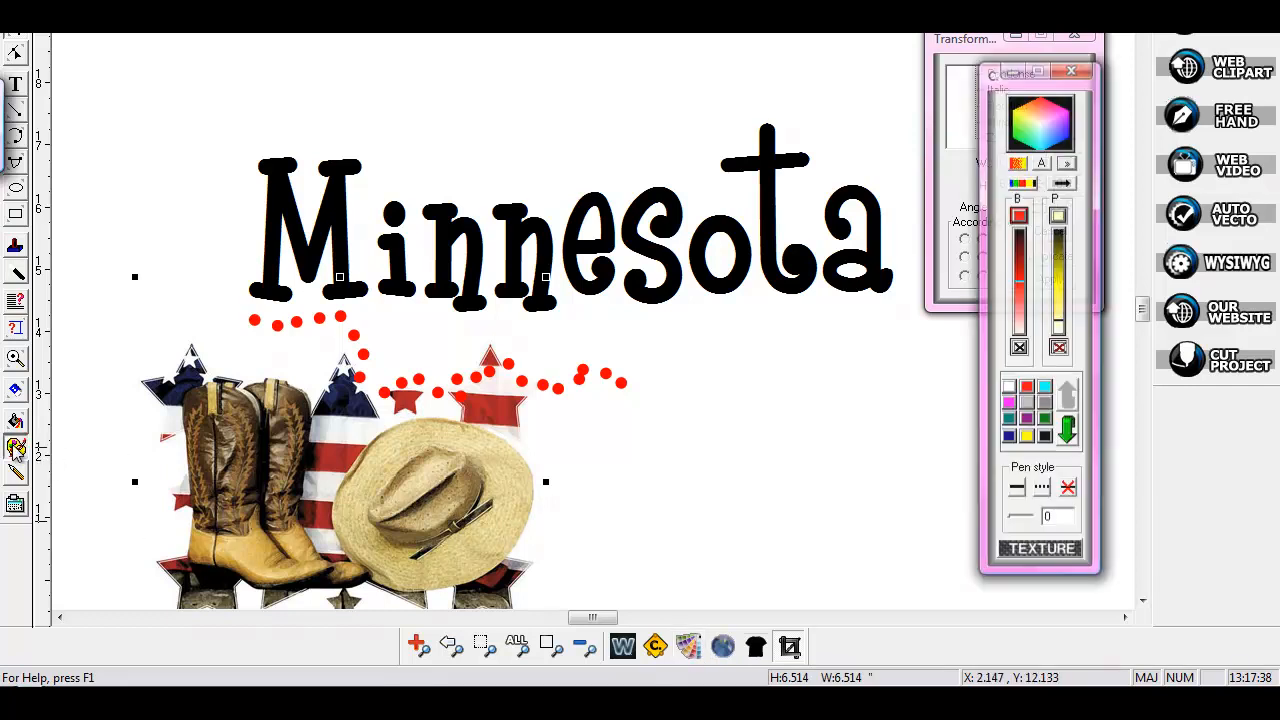
{"action": "left_click", "coordinate": [1068, 432]}
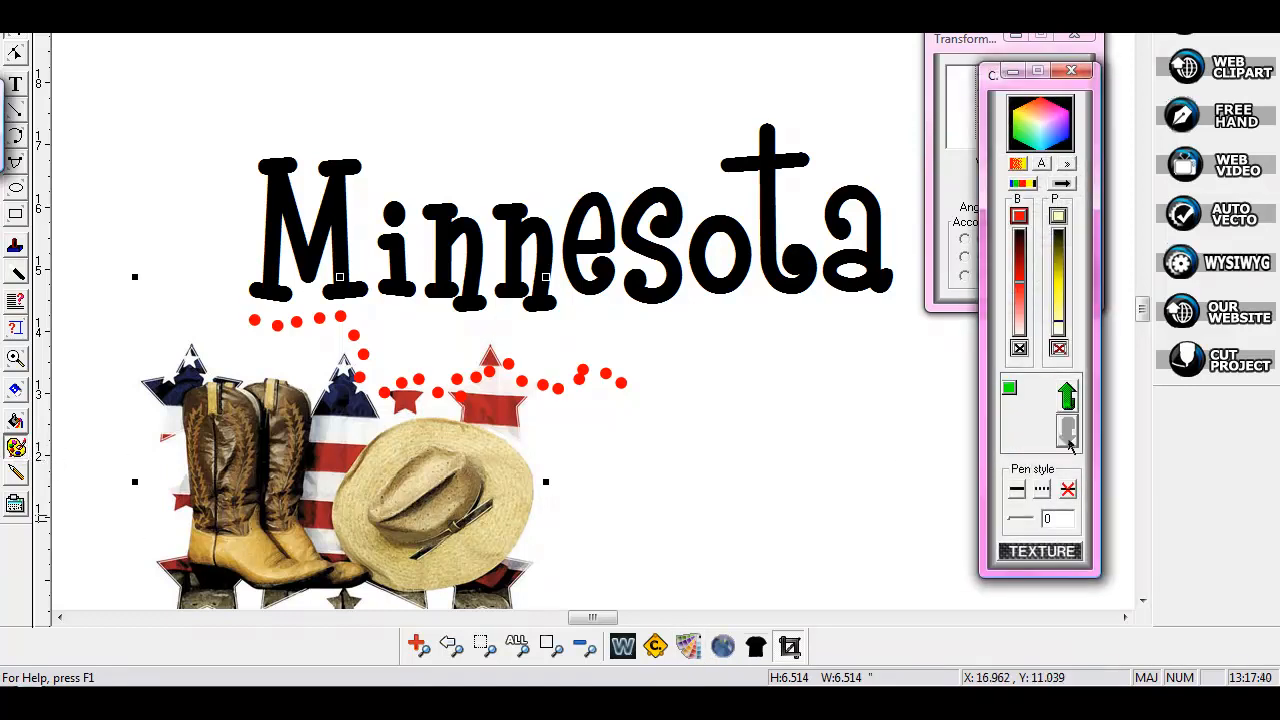
{"action": "left_click", "coordinate": [860, 451]}
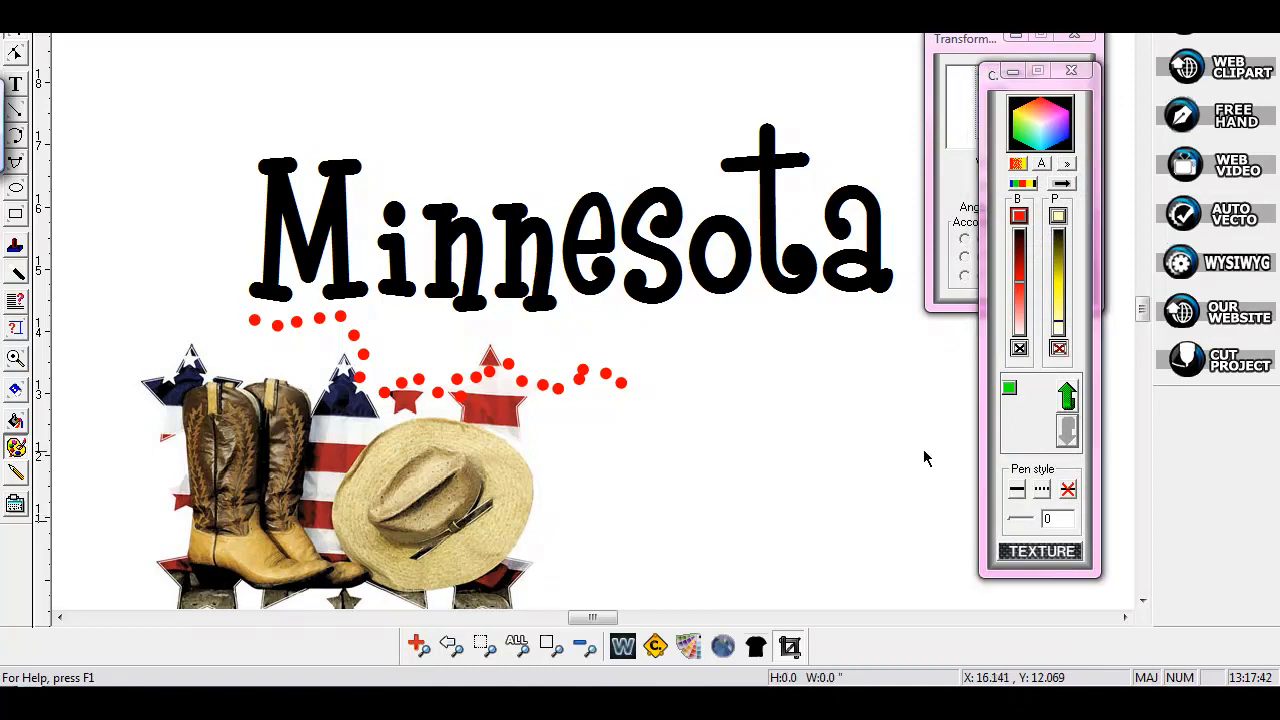
{"action": "left_click", "coordinate": [1068, 396]}
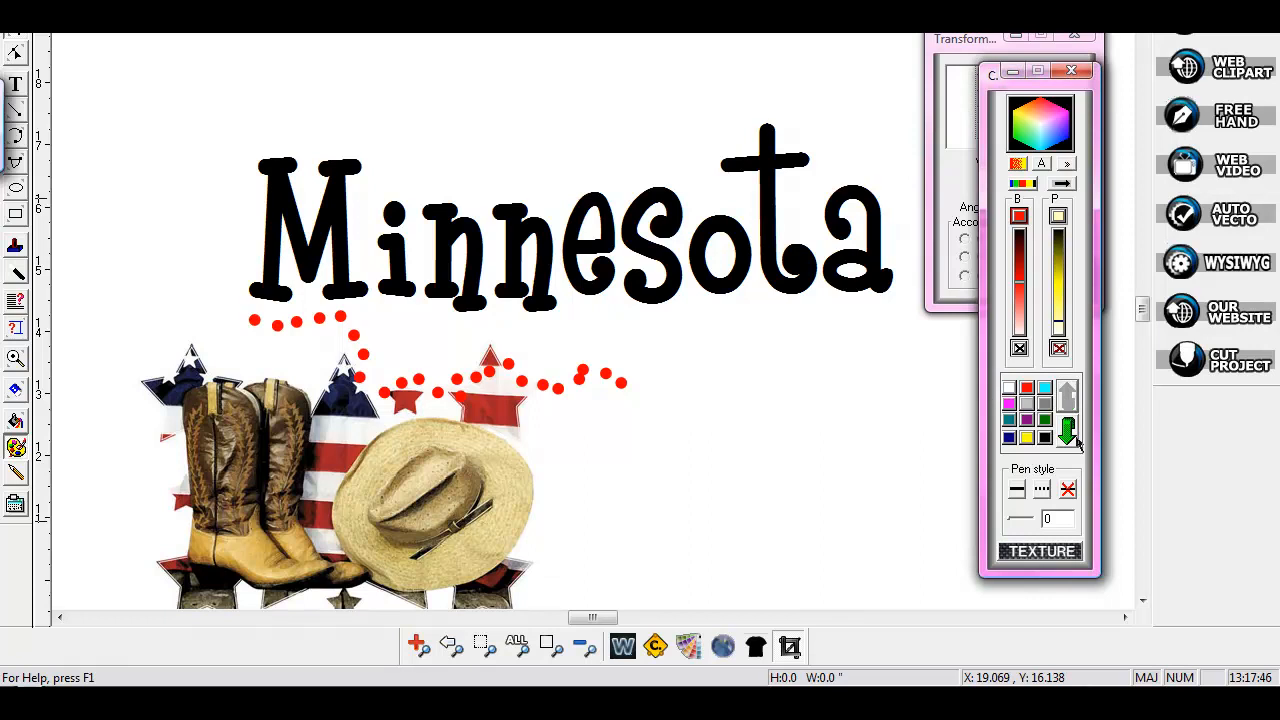
{"action": "left_click", "coordinate": [468, 494]}
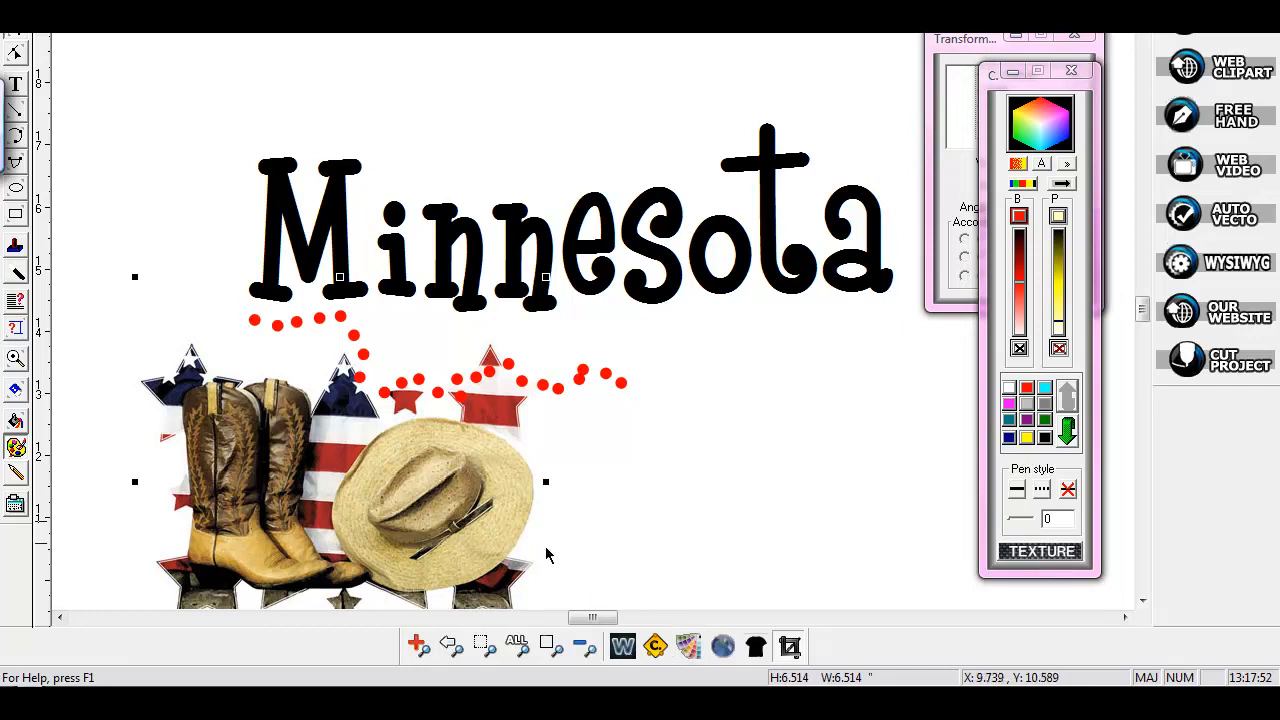
{"action": "left_click", "coordinate": [1067, 433]}
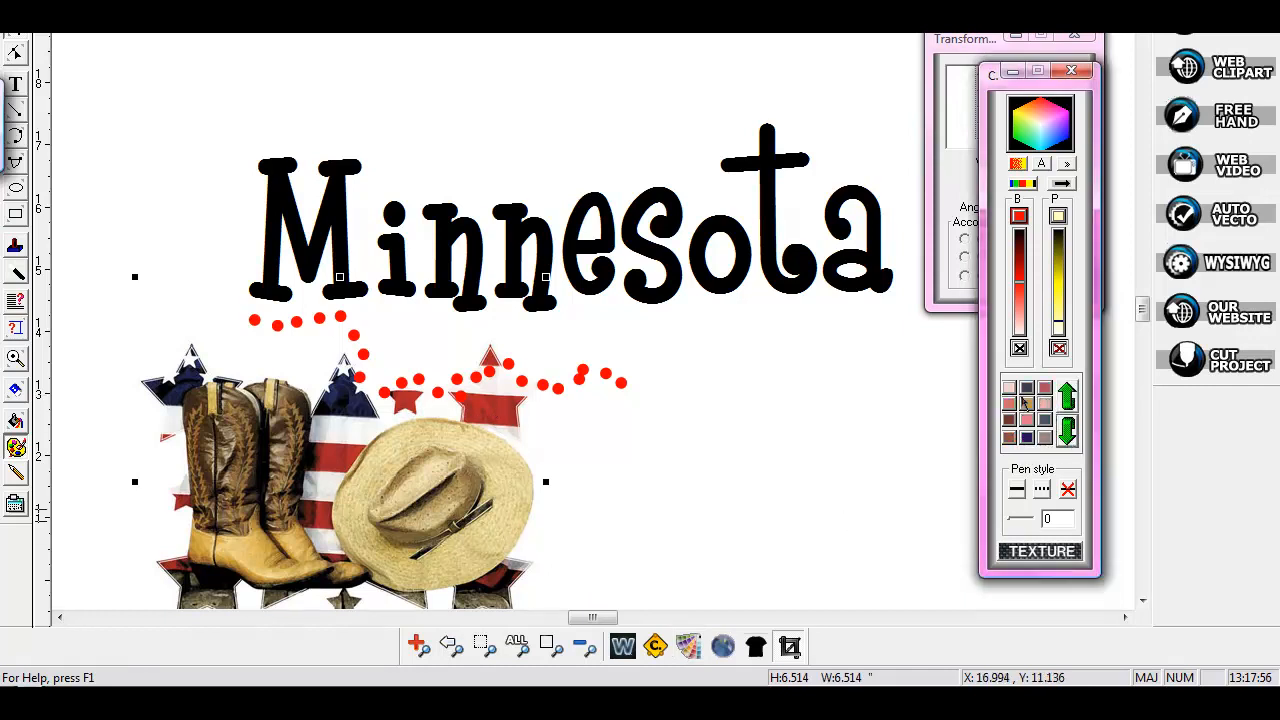
{"action": "left_click", "coordinate": [1068, 438]}
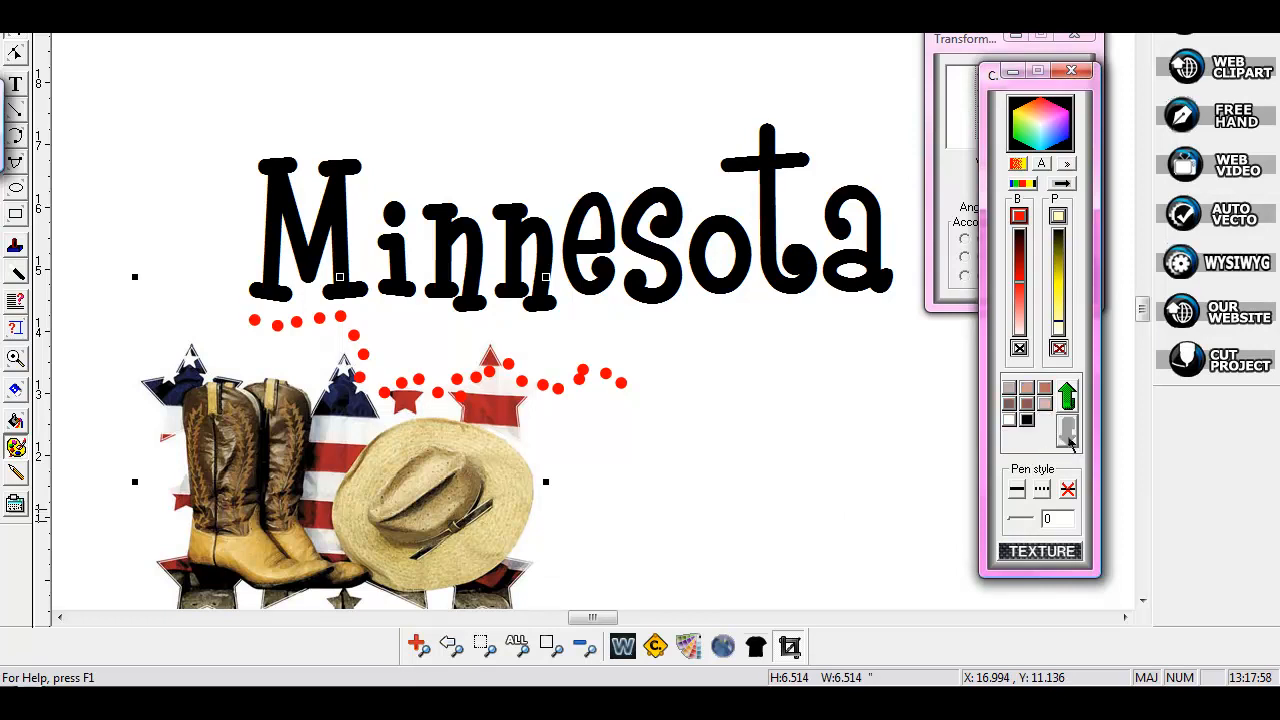
{"action": "left_click", "coordinate": [1067, 398]}
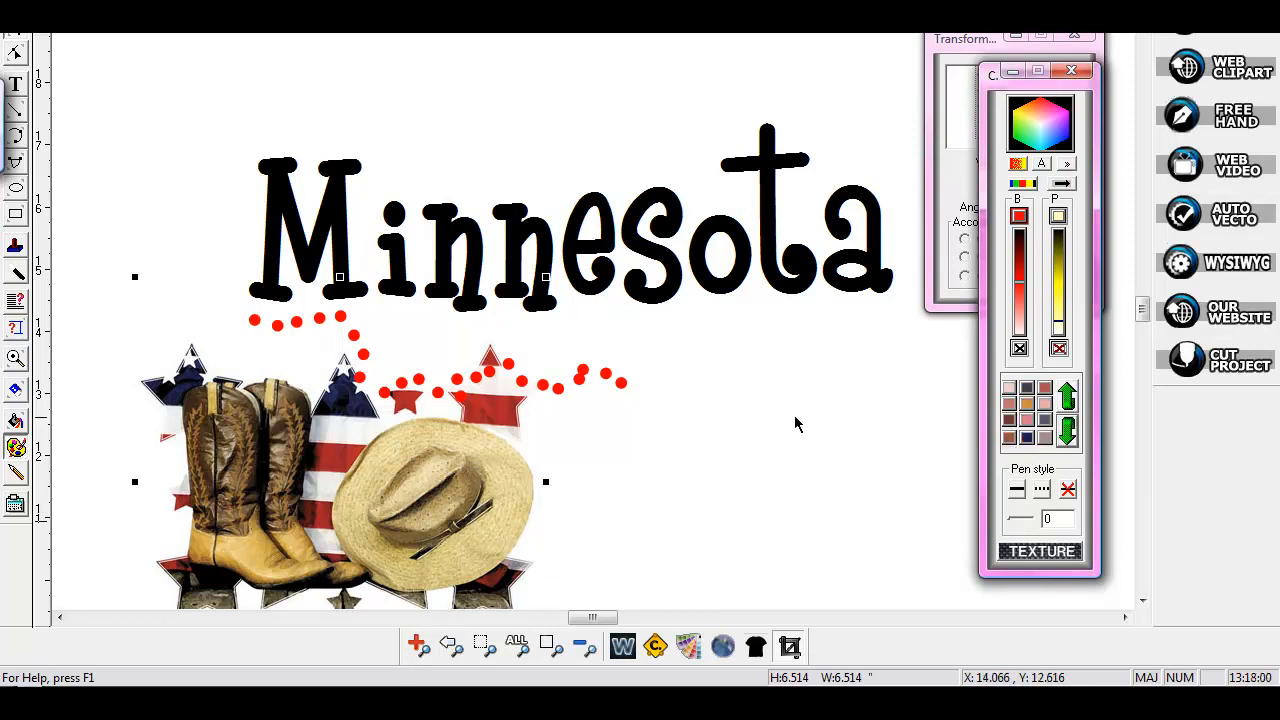
{"action": "left_click", "coordinate": [797, 425]}
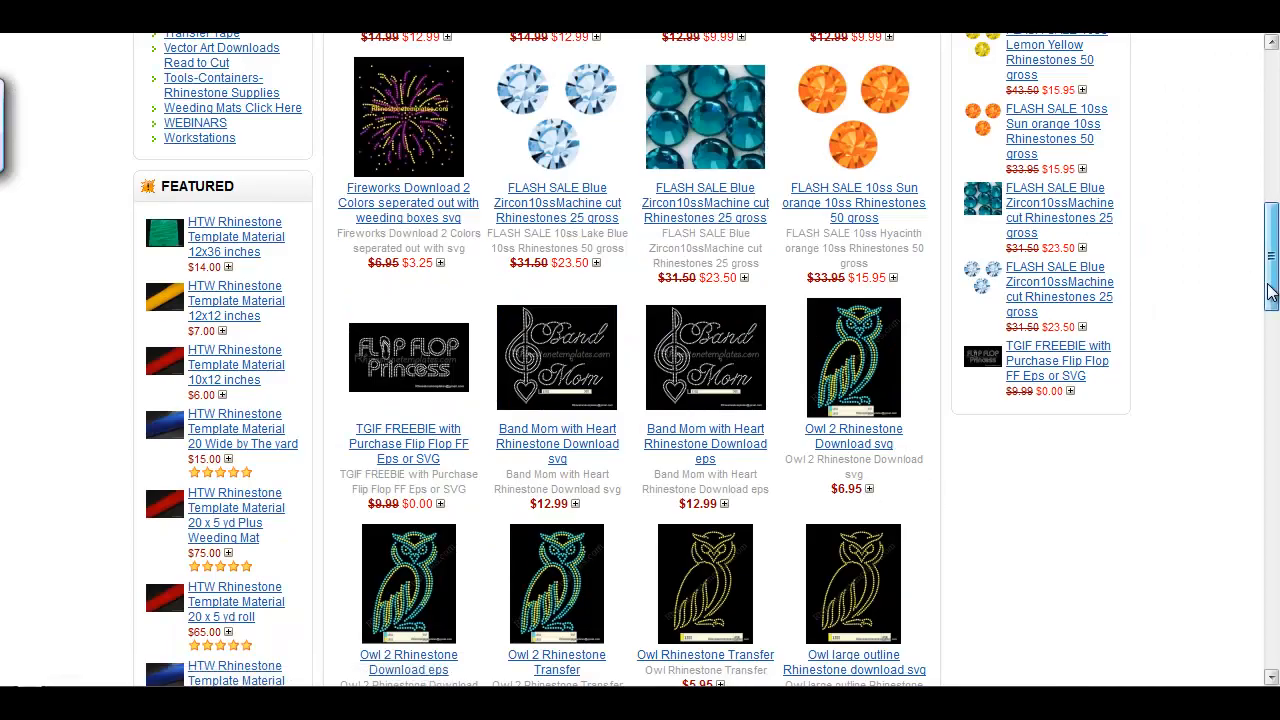
Step: Switch to the rhinestone supplies website and browse its product categories, tutorial video and latest products
{"action": "left_click_drag", "start_coordinate": [1270, 290], "coordinate": [1123, 192]}
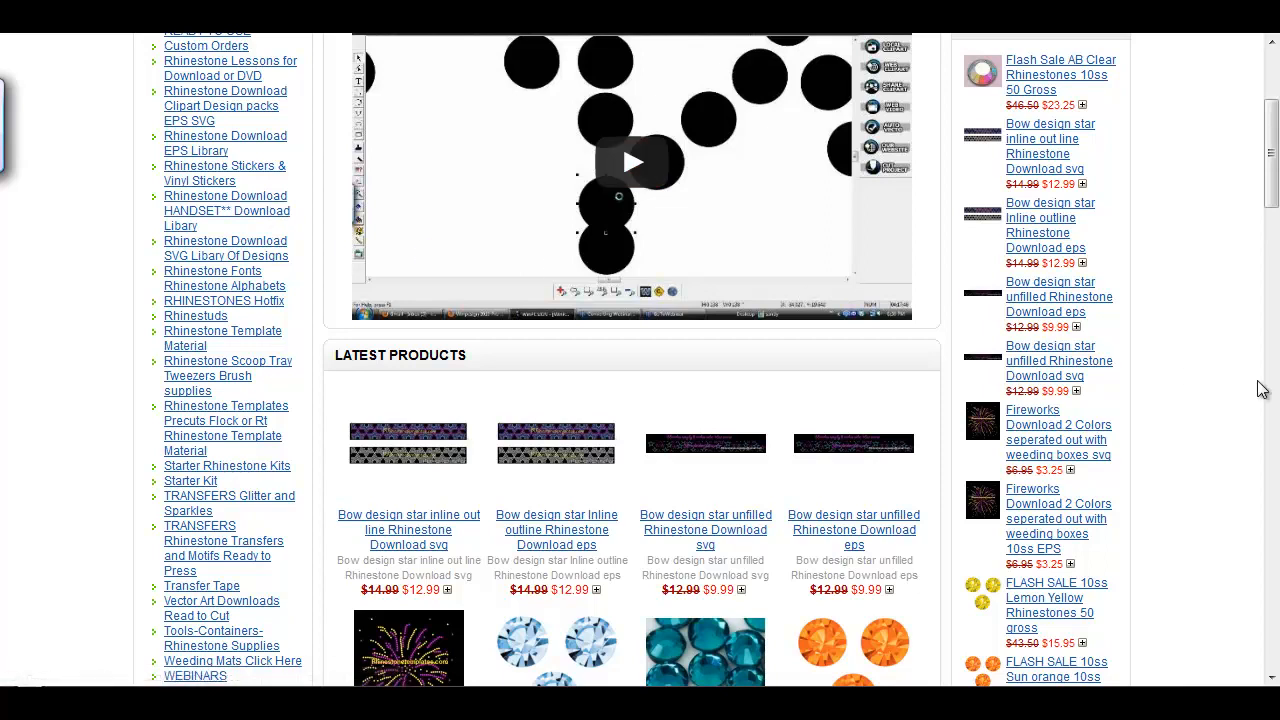
{"action": "left_click_drag", "start_coordinate": [1276, 172], "coordinate": [1276, 212]}
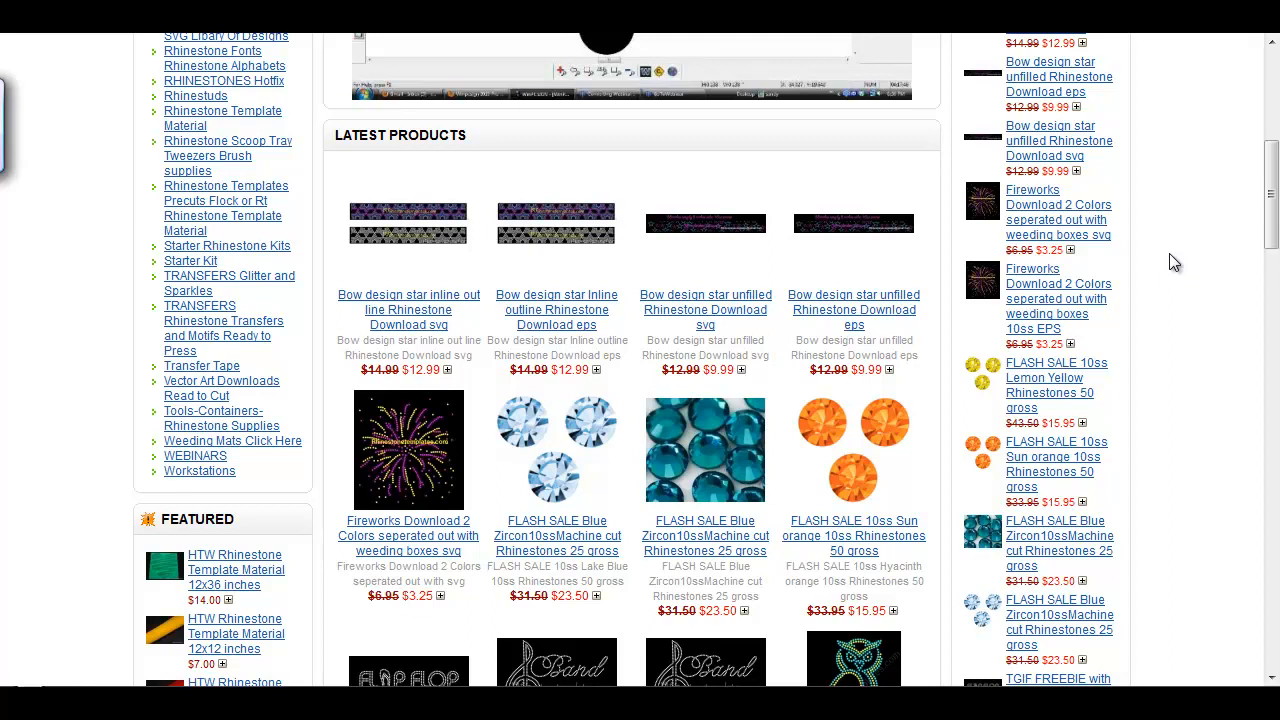
{"action": "left_click", "coordinate": [690, 702]}
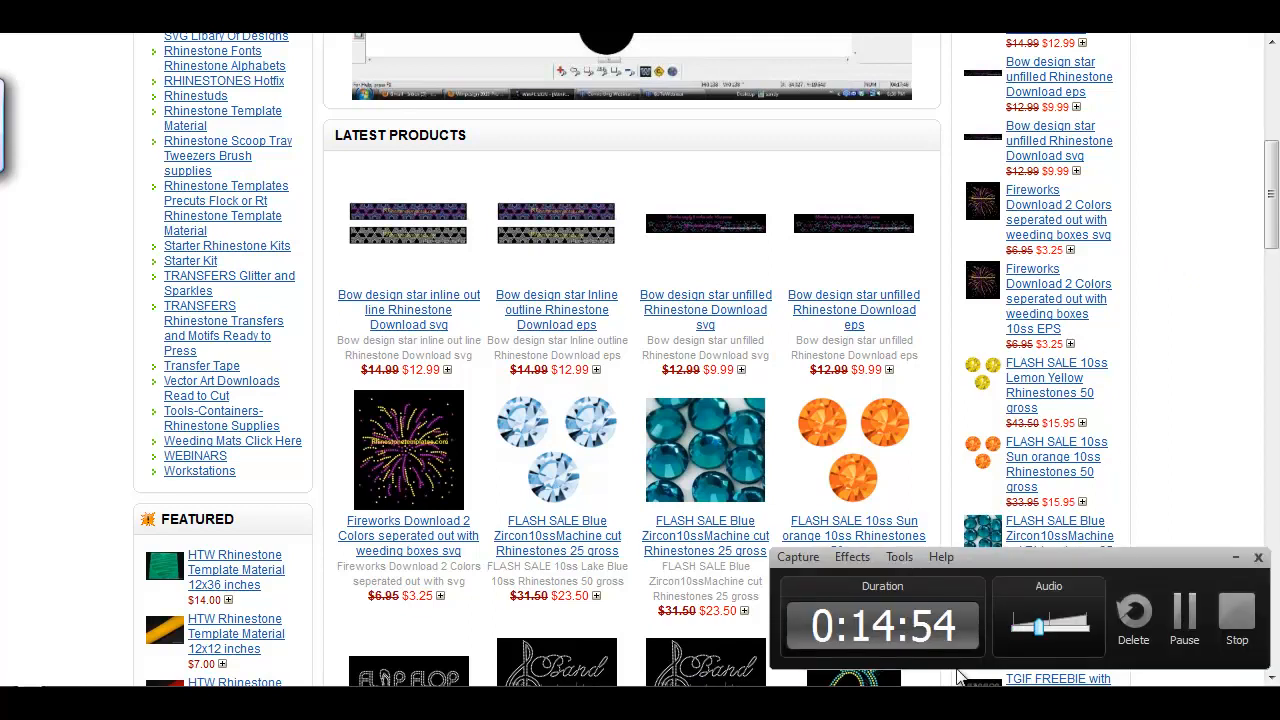